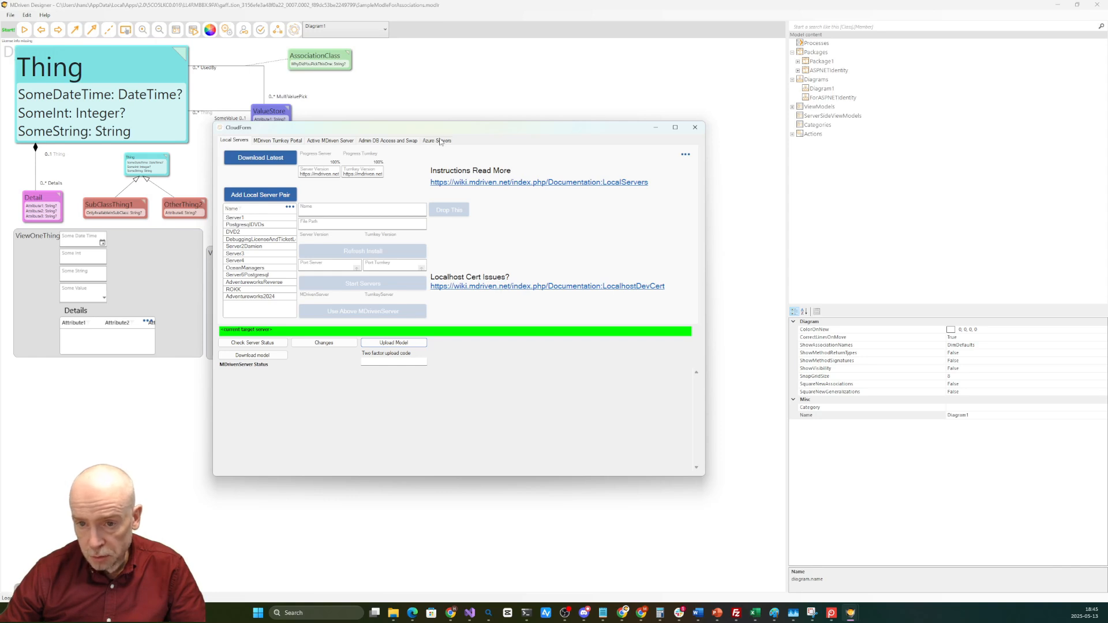
Log in to Azure with the already signed-in account and select the MyExtraAccount tenant.
left_click(437, 141)
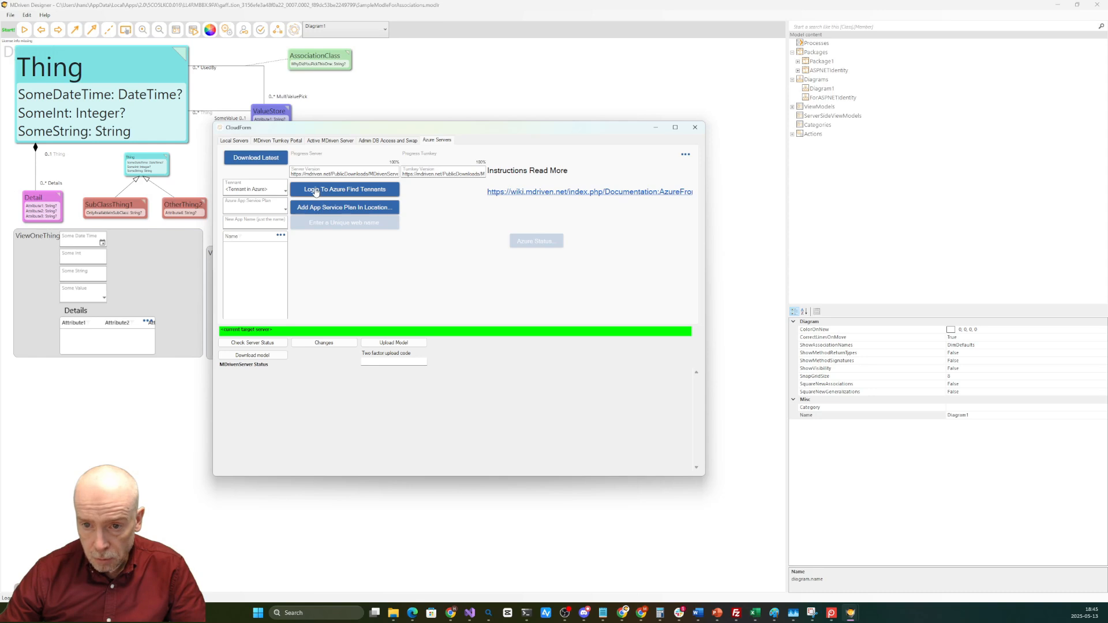
left_click(314, 192)
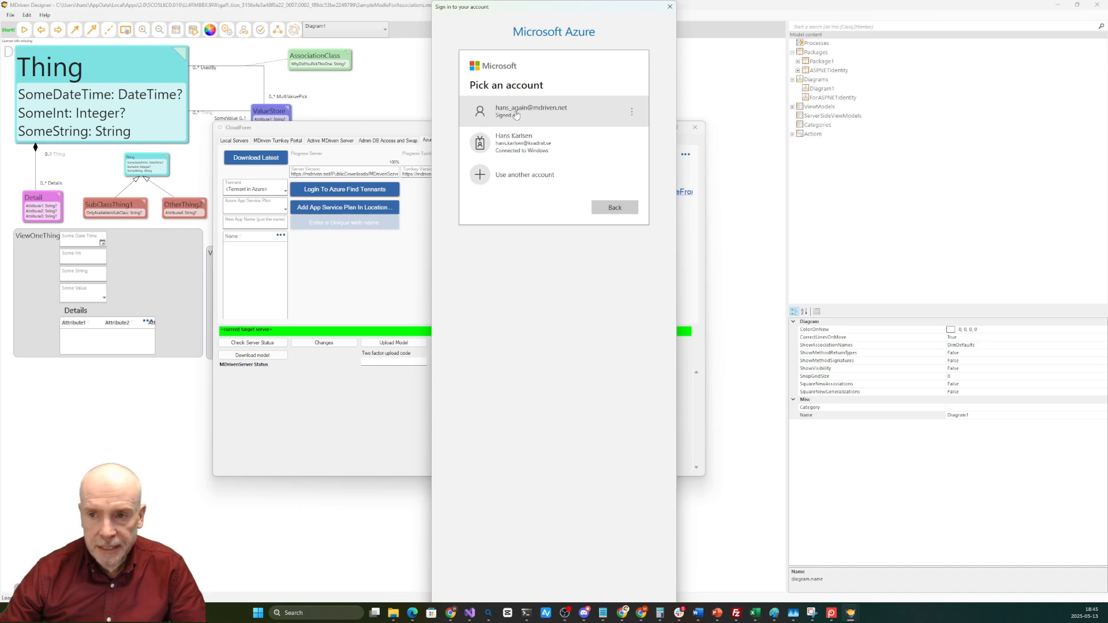
left_click(519, 112)
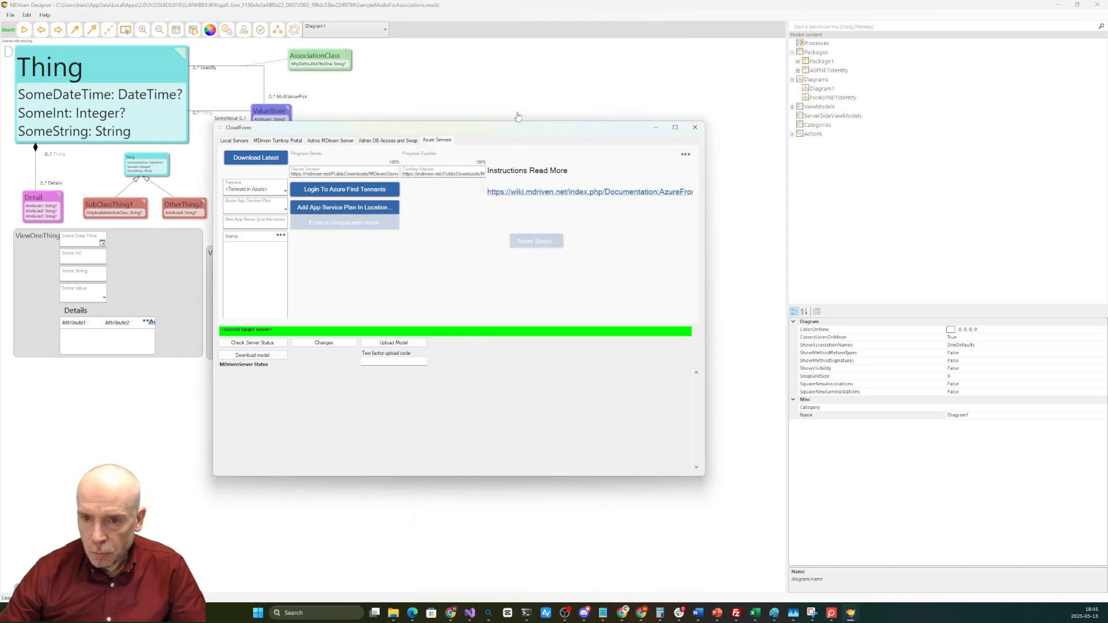
left_click(245, 189)
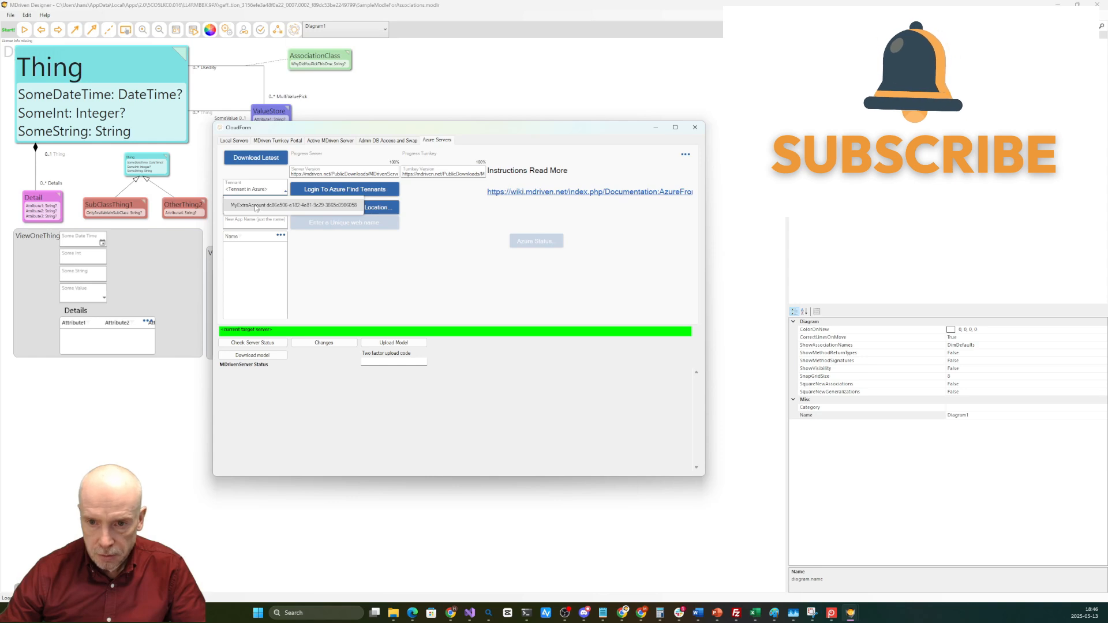
left_click(254, 206)
left_click_drag(440, 188, 396, 190)
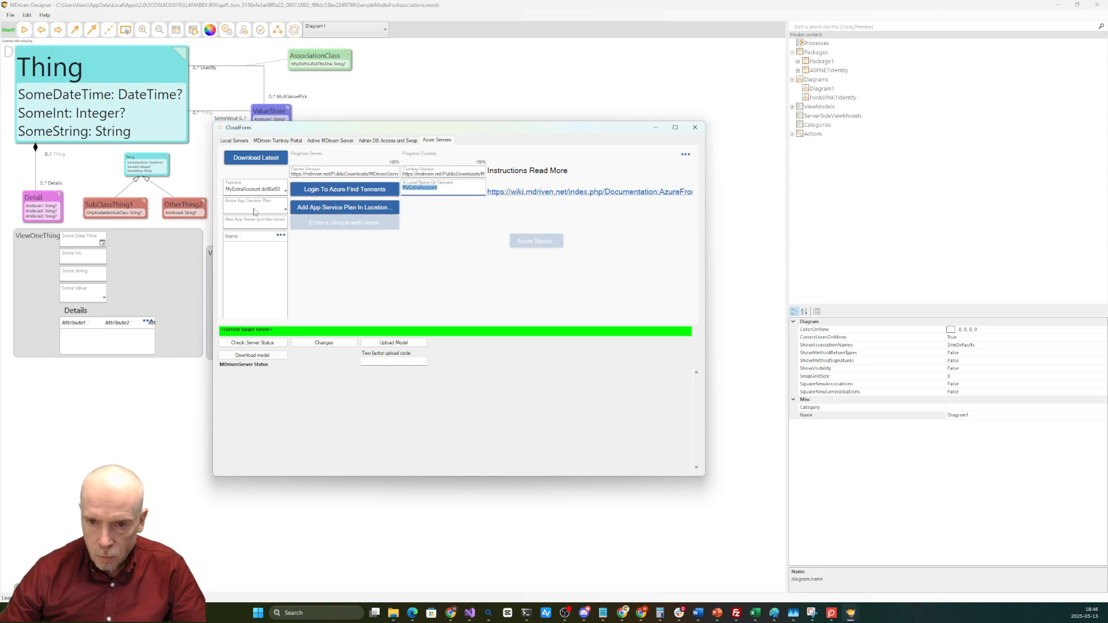
Add a new app service plan named Something in the northeurope location.
left_click(316, 212)
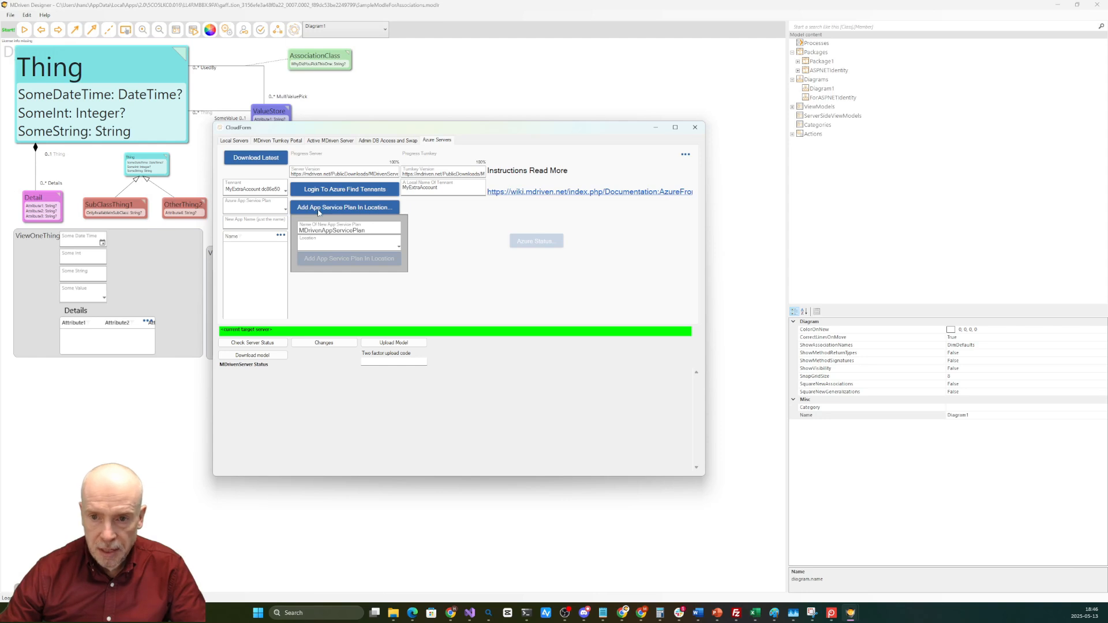
left_click(370, 231)
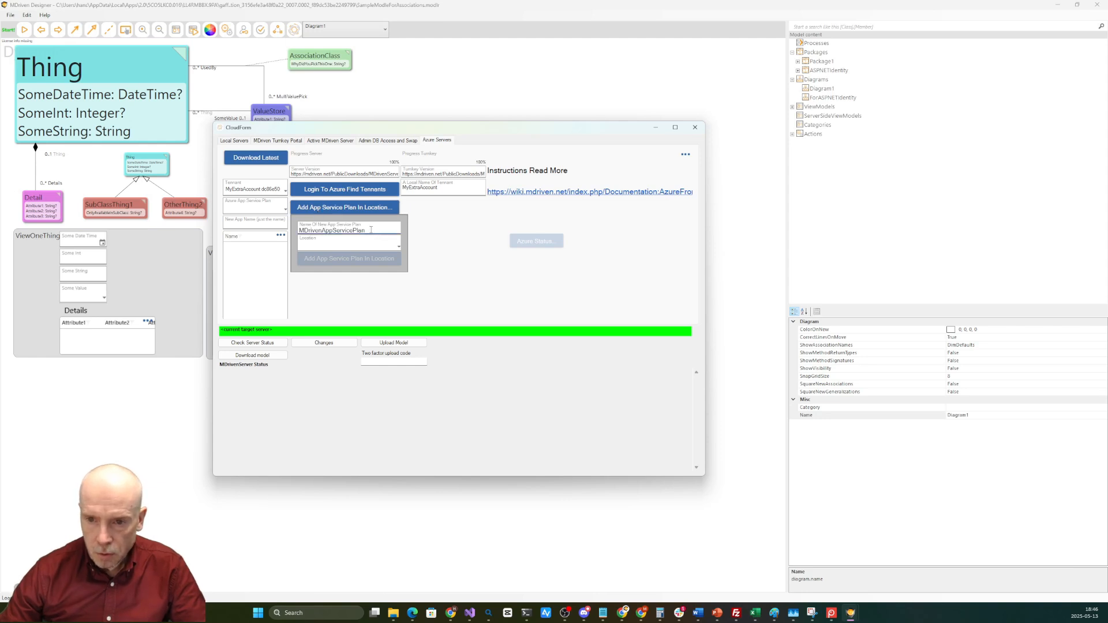
left_click_drag(367, 230, 299, 231)
type("Something")
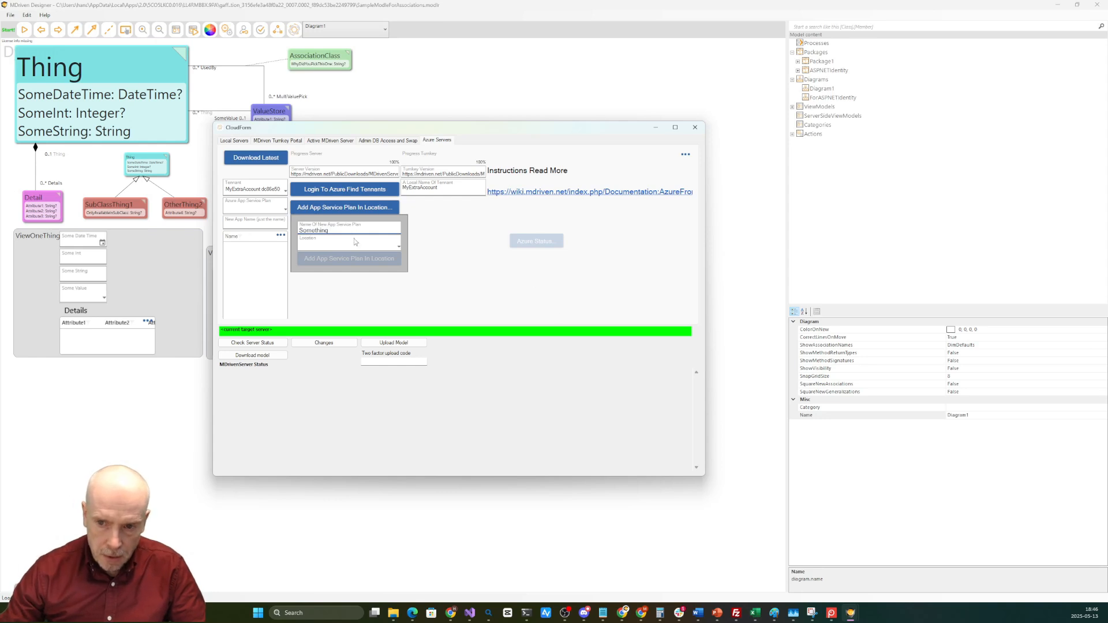
left_click(369, 246)
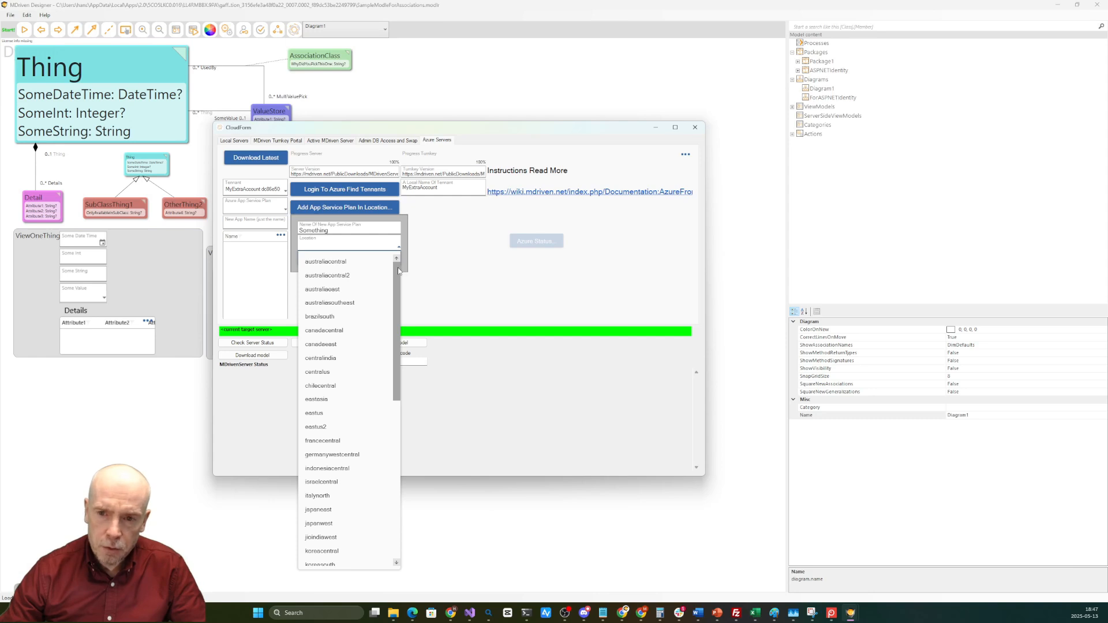
left_click_drag(397, 268, 386, 363)
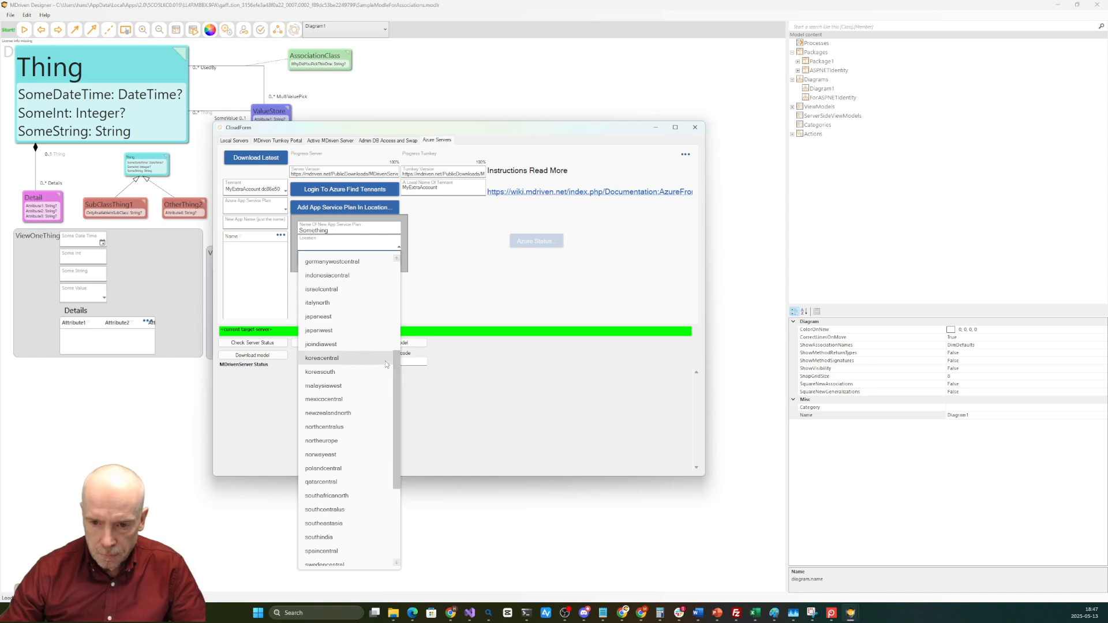
left_click(328, 445)
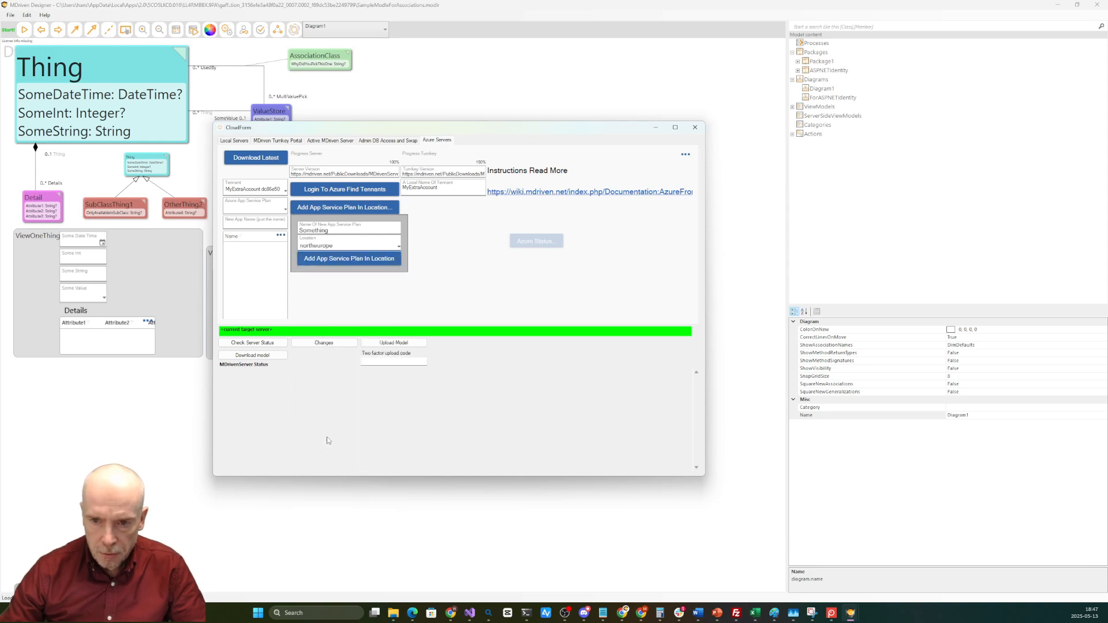
left_click(340, 259)
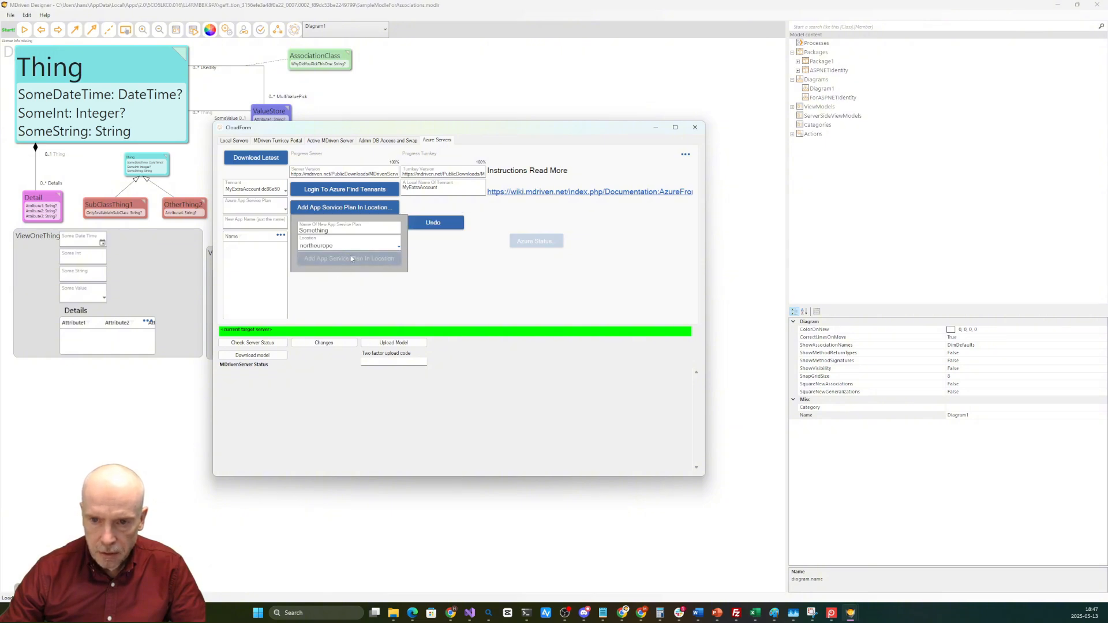
Select the Something plan in northeurope and add a new app named DemoMDriven1010 to it.
left_click(270, 213)
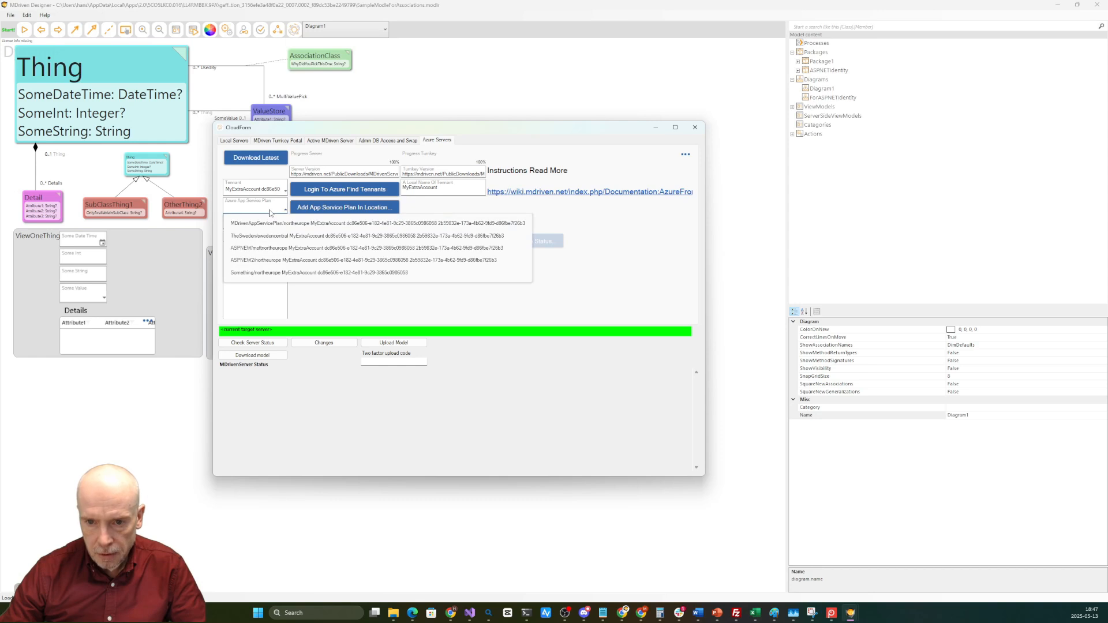
left_click(266, 272)
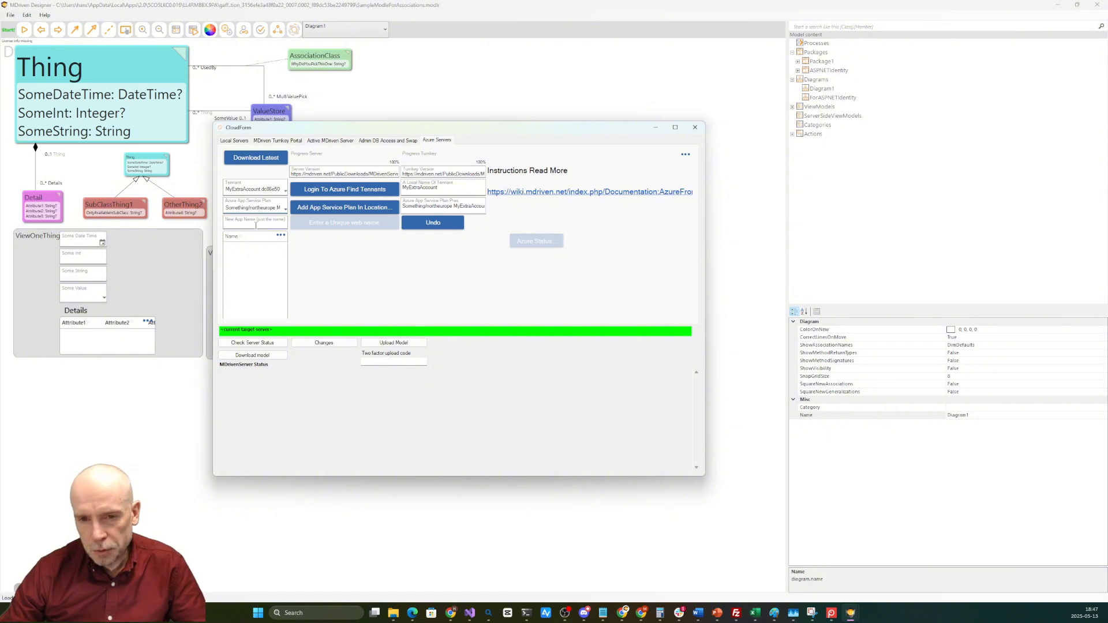
left_click(254, 227)
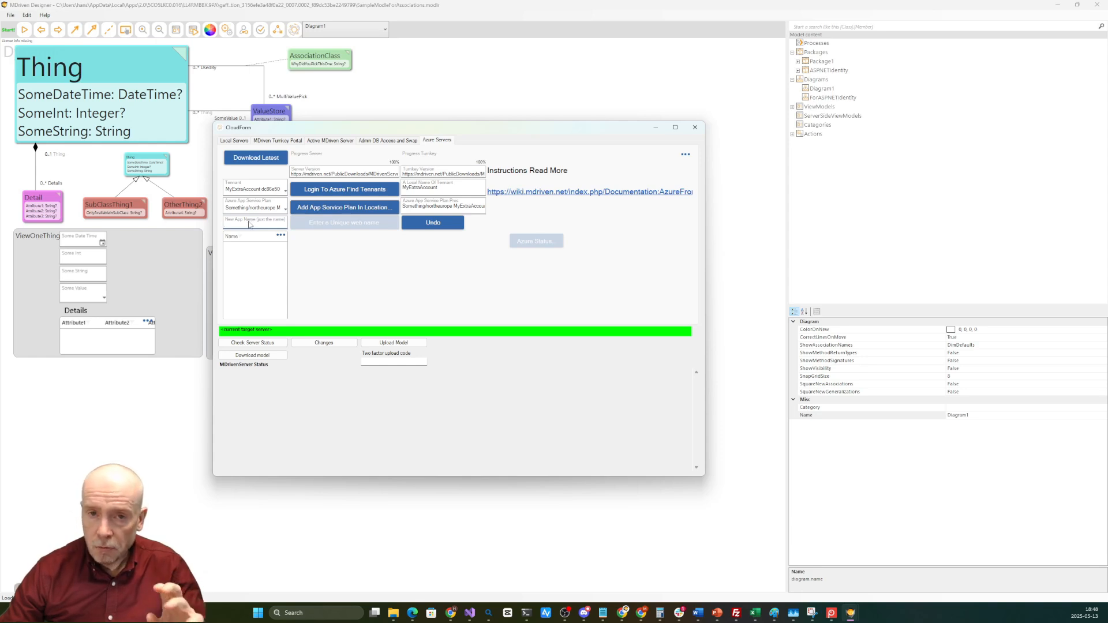
left_click(250, 224)
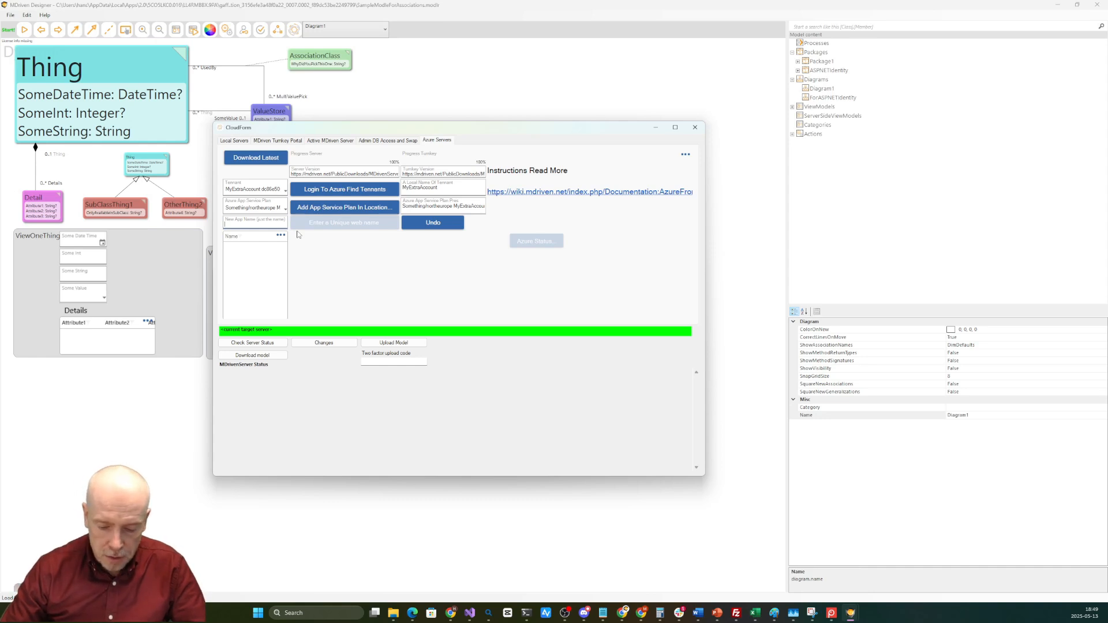
type("DemoMDriven1010")
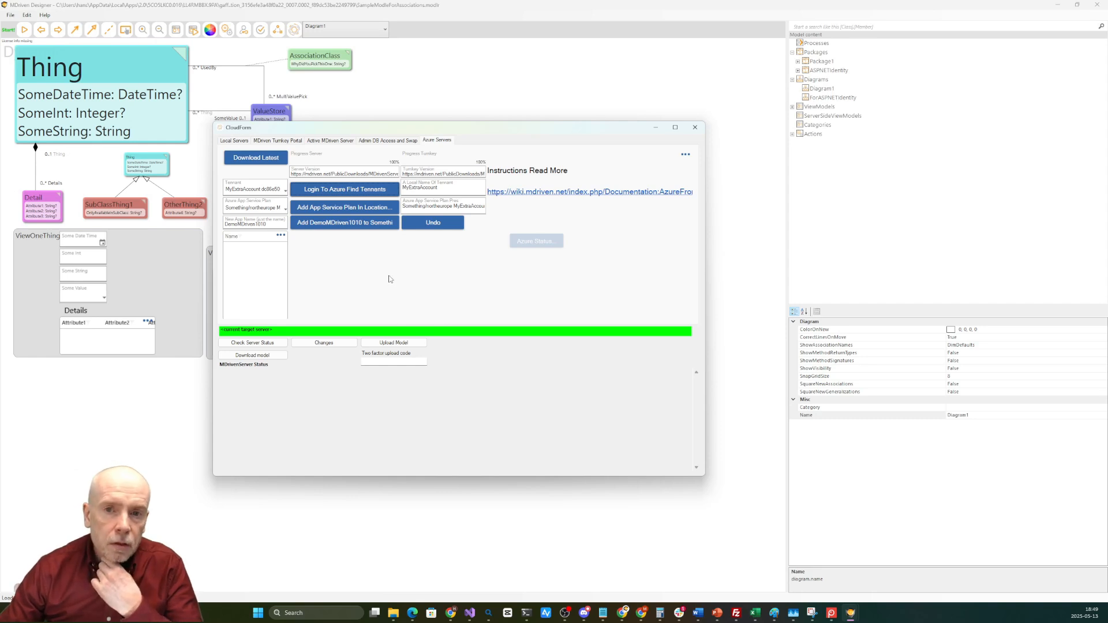
left_click(341, 226)
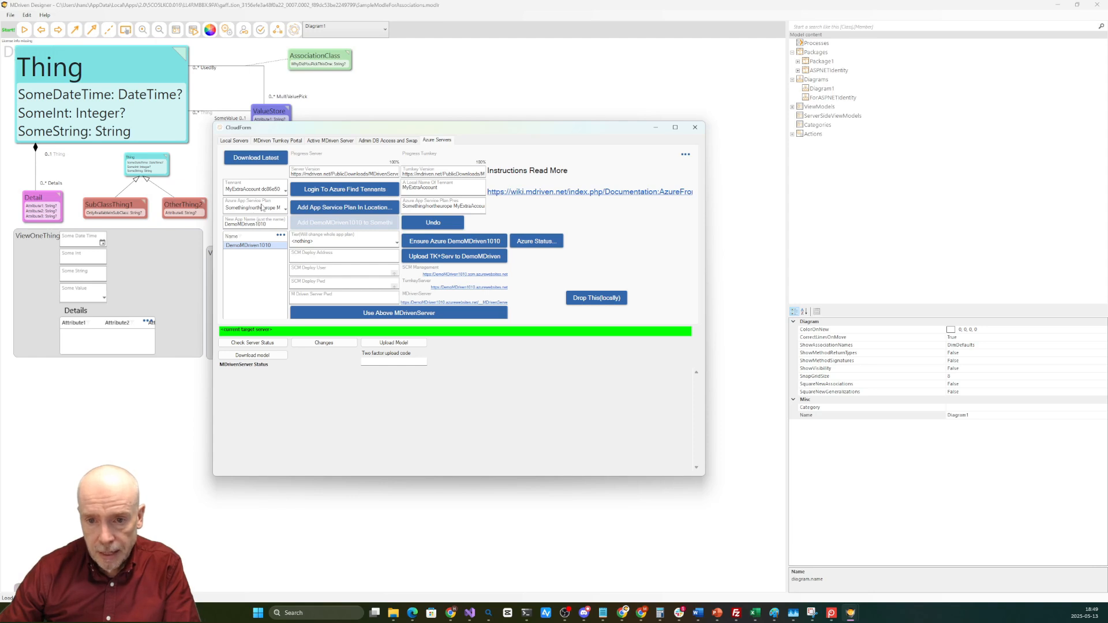
Try to create DemoMDriven1010 in Azure with the S1/Standard tier.
left_click(331, 240)
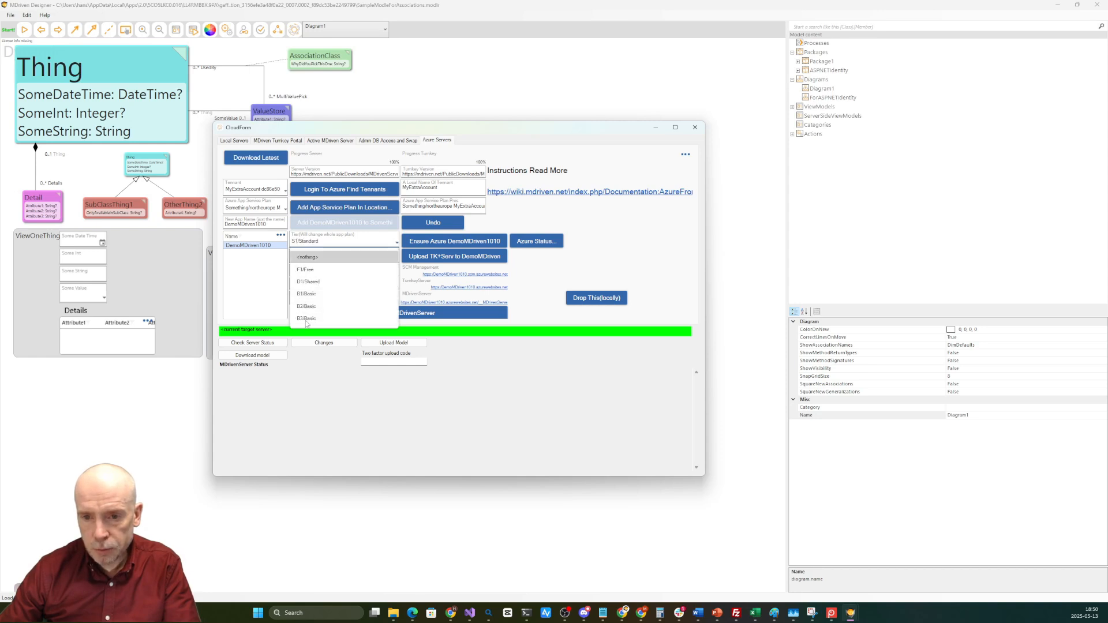
left_click(307, 319)
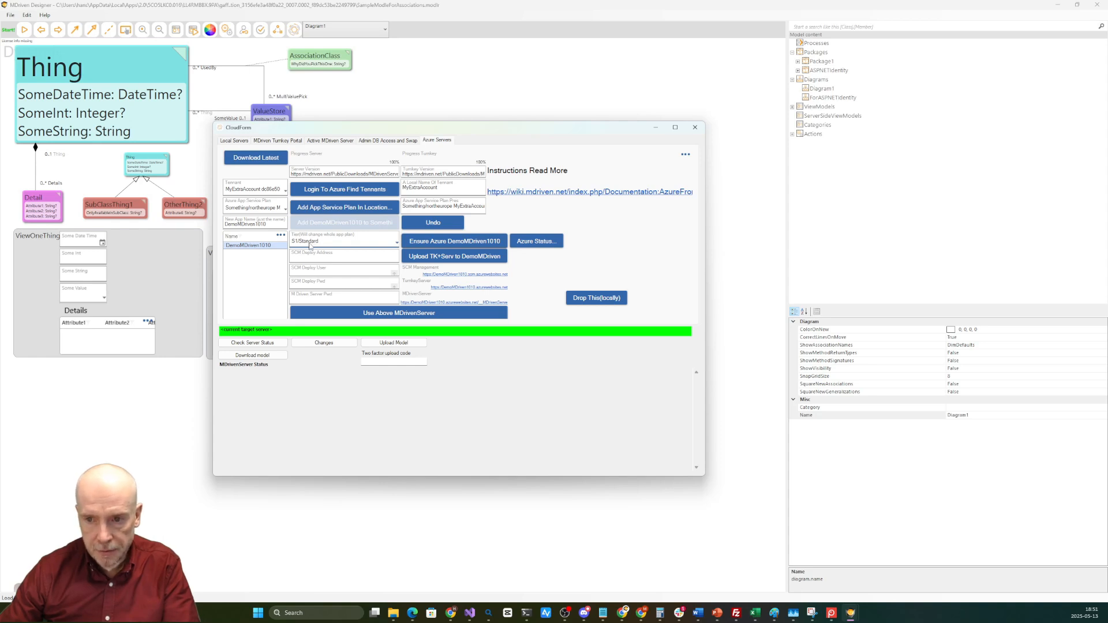
left_click(571, 114)
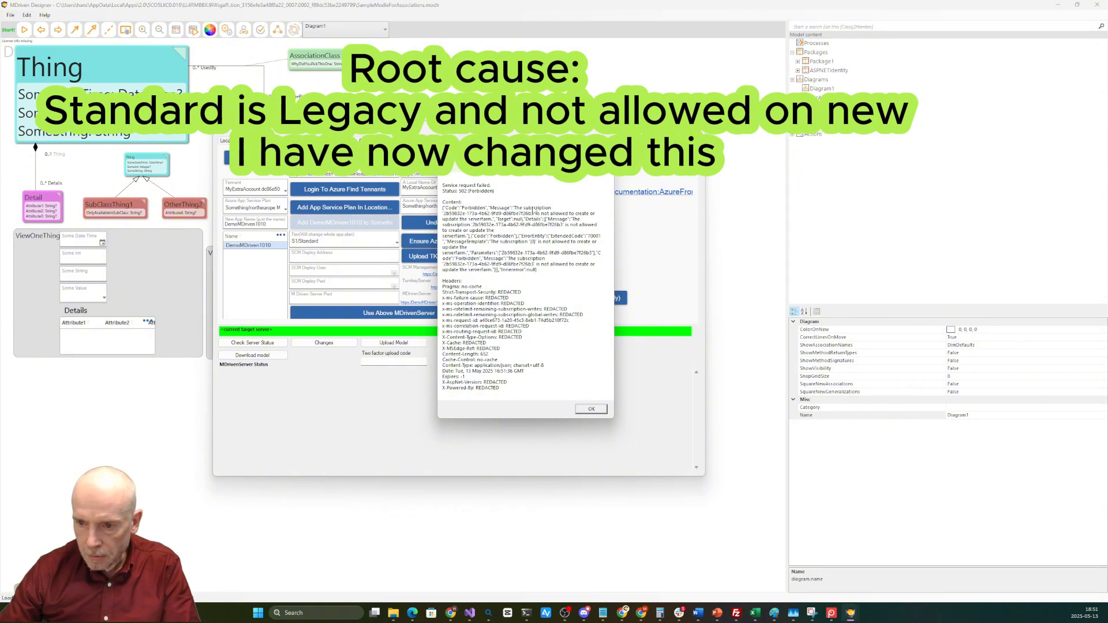
left_click(591, 409)
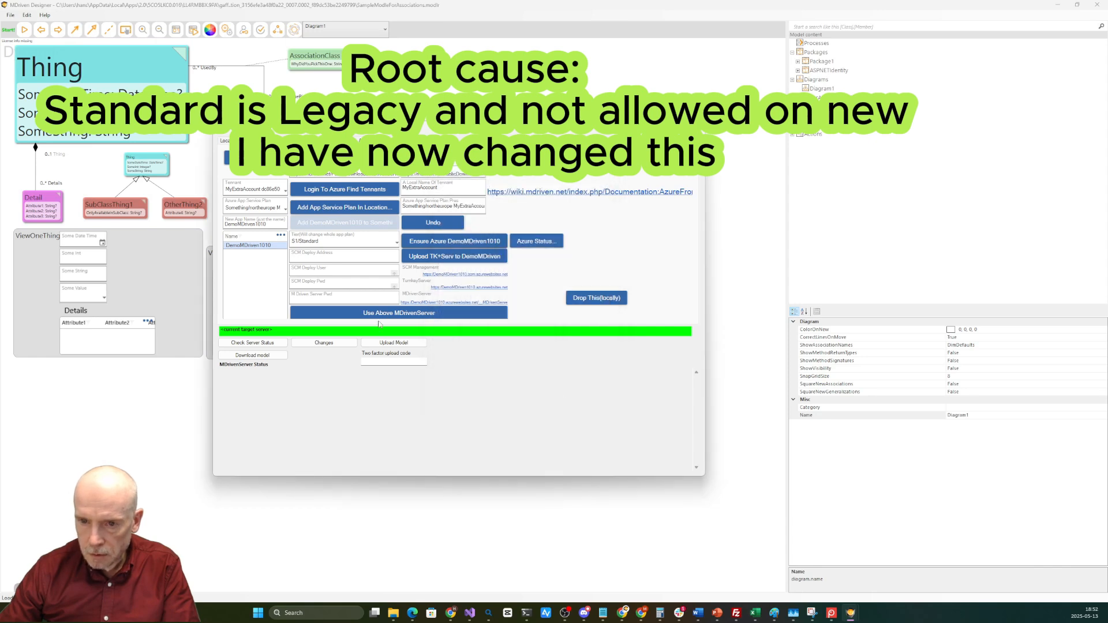
Set the tier of the app plan to B1/Basic and ensure DemoMDriven1010 exists in Azure.
left_click(344, 243)
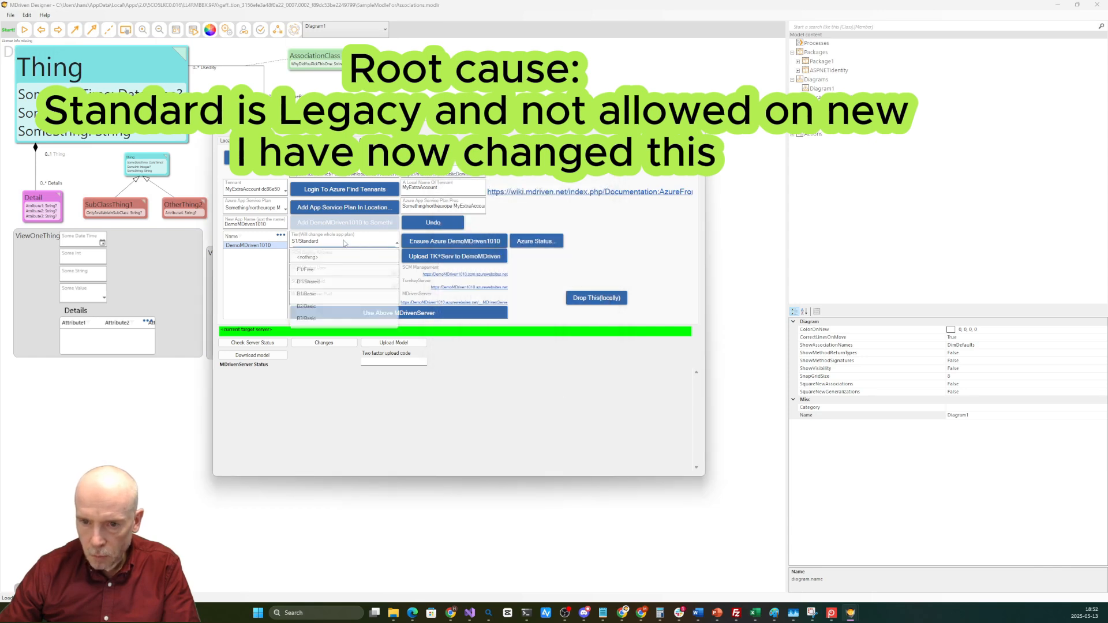
left_click(320, 290)
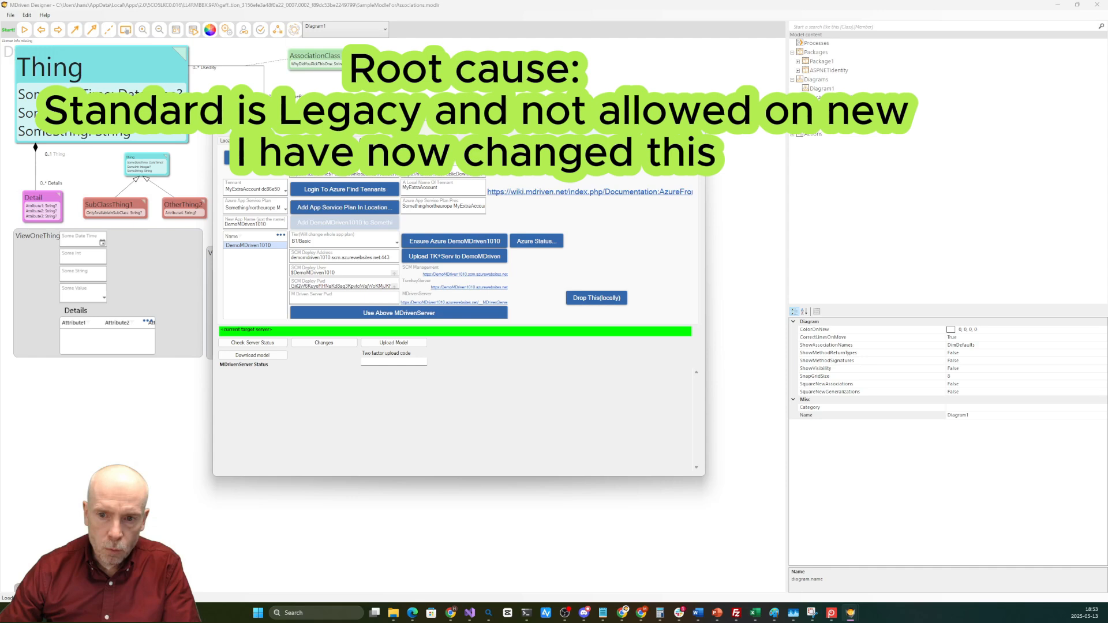
left_click(332, 243)
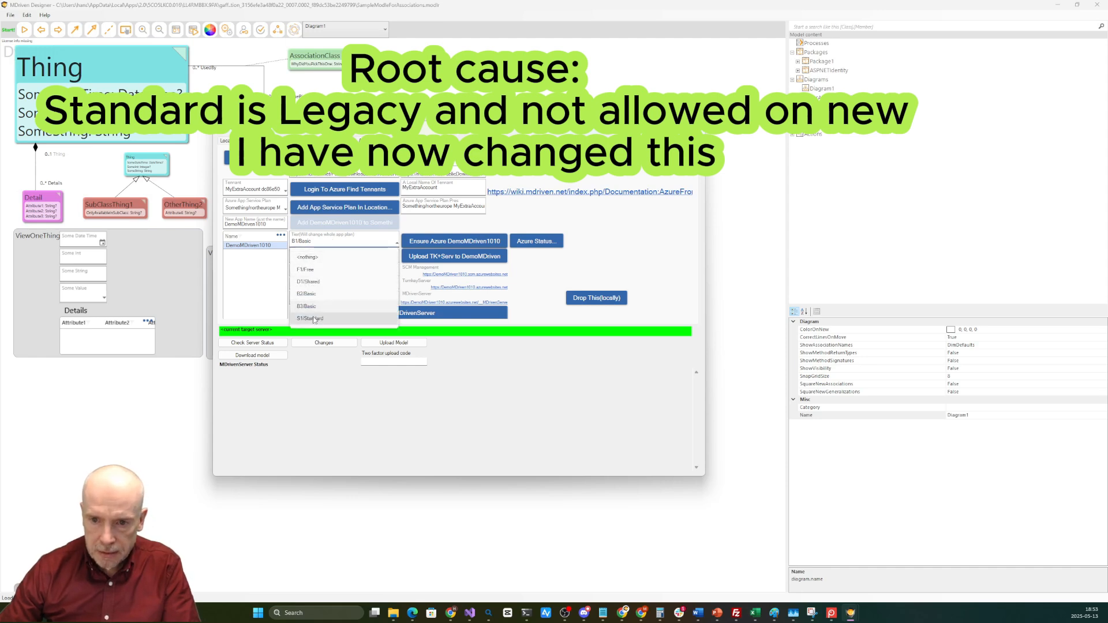
left_click(331, 243)
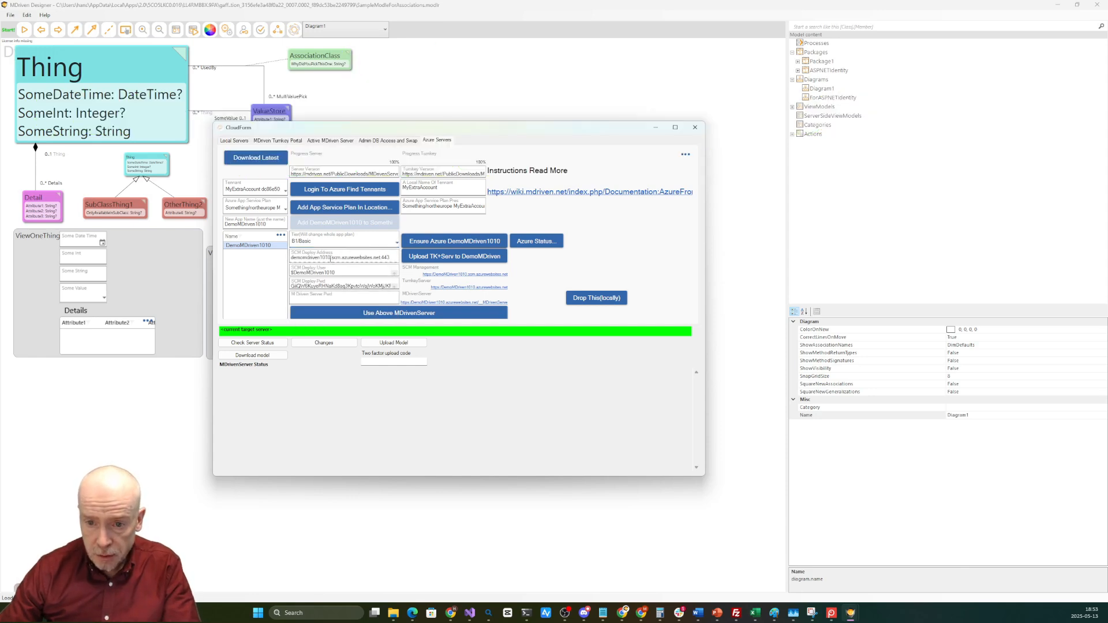
Review the SCM deploy address, deploy user and deploy password fields of DemoMDriven1010.
left_click_drag(333, 258, 289, 267)
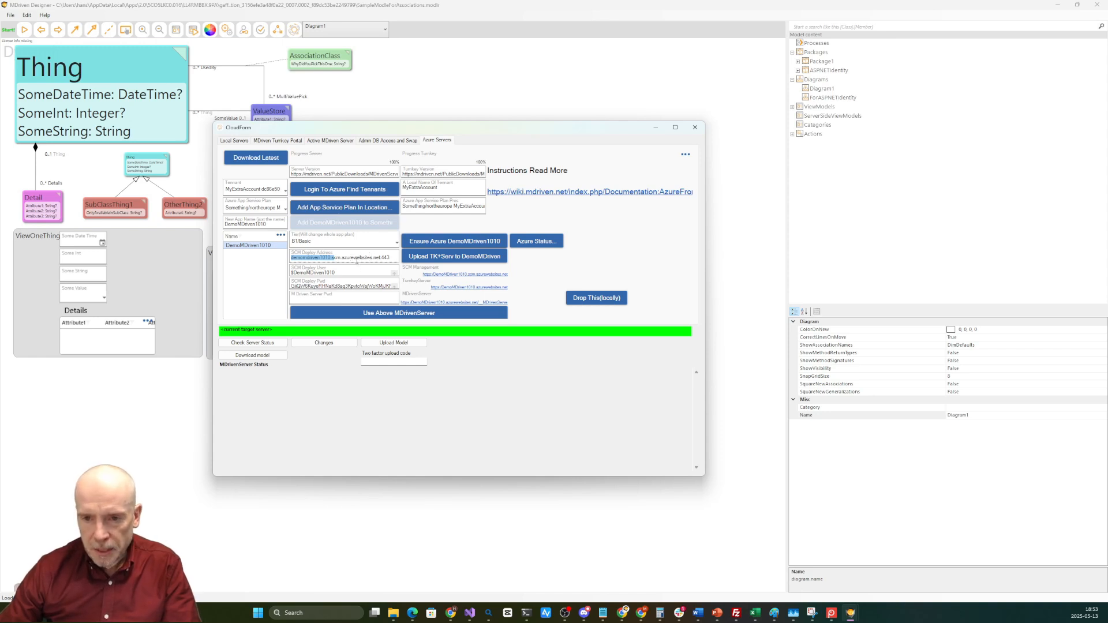
left_click_drag(341, 272, 282, 275)
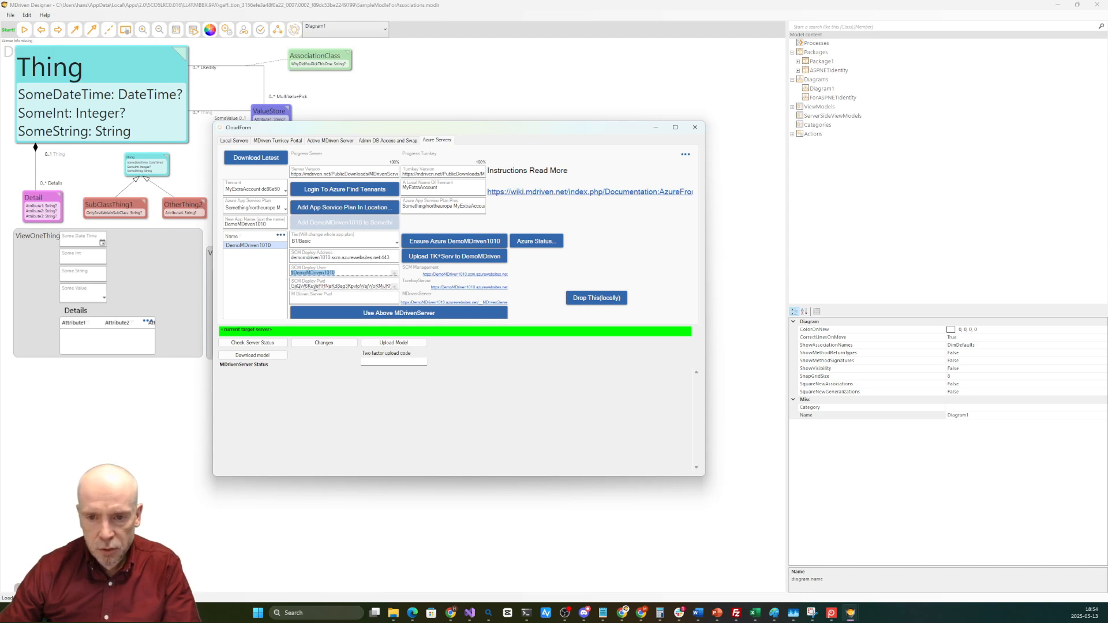
left_click_drag(359, 286, 287, 299)
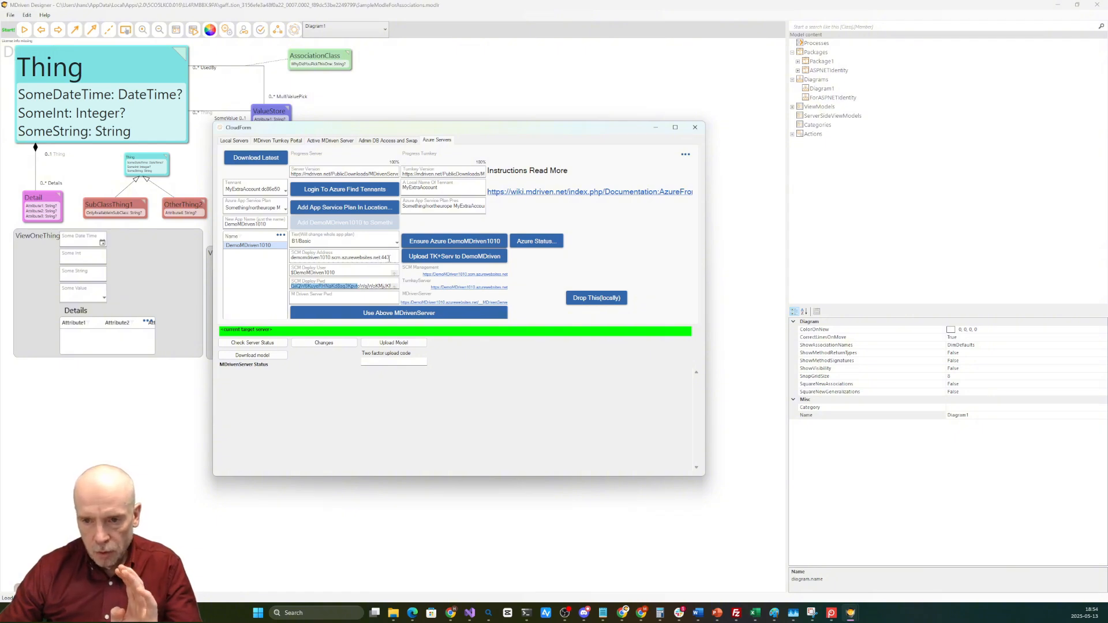
left_click_drag(390, 258, 285, 263)
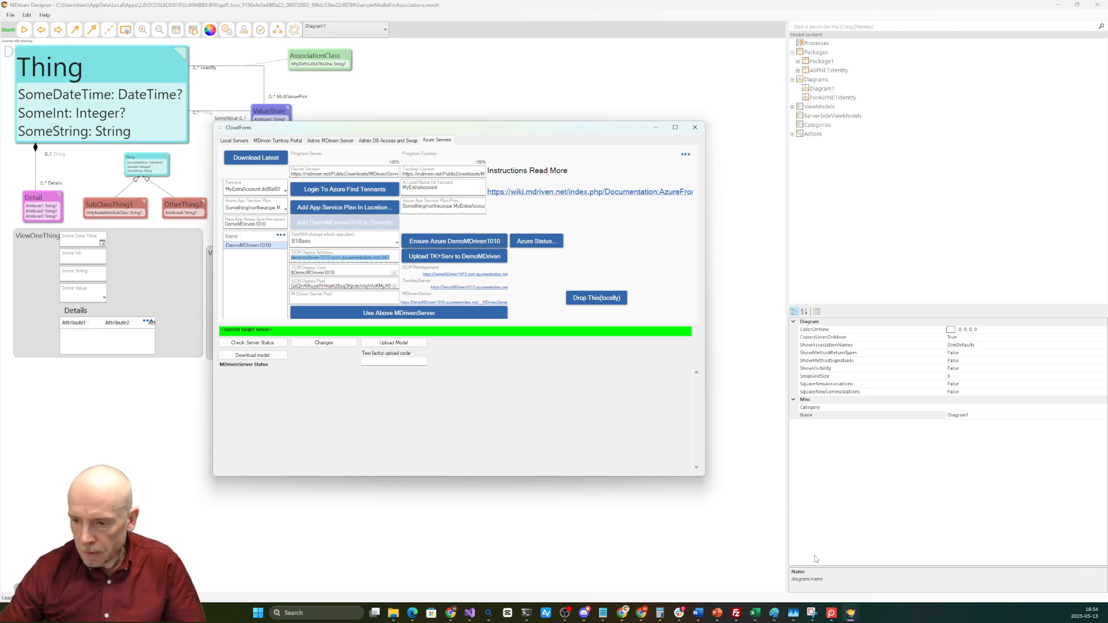
Open the DemoMDriven1010 Turnkey site in the browser, narrow its window and set it aside from the cloud form.
left_click(464, 288)
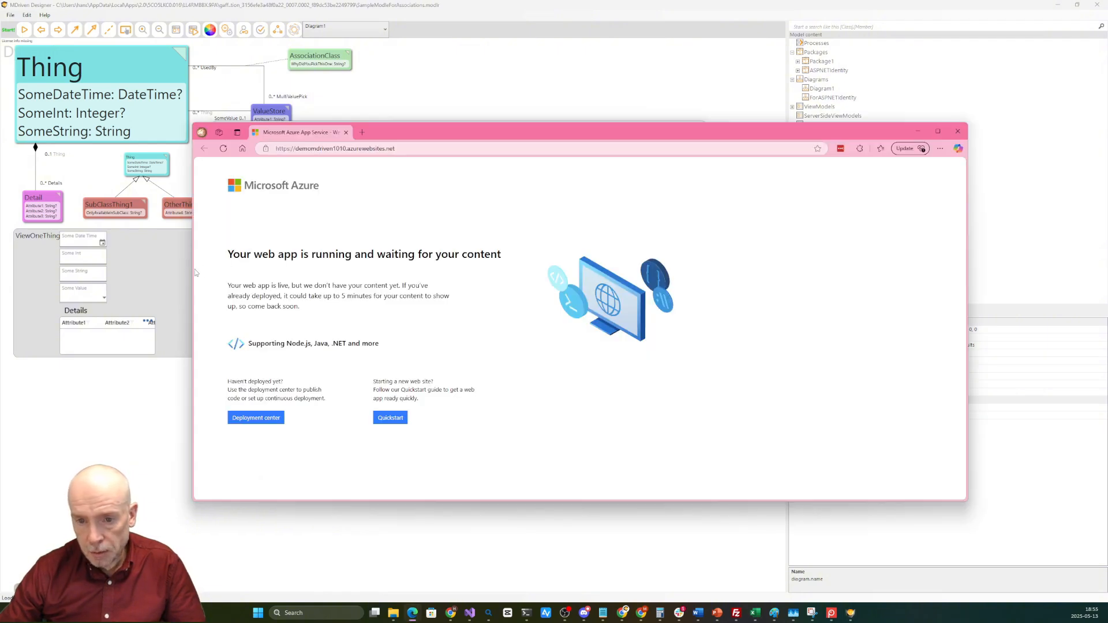
left_click_drag(189, 270, 550, 249)
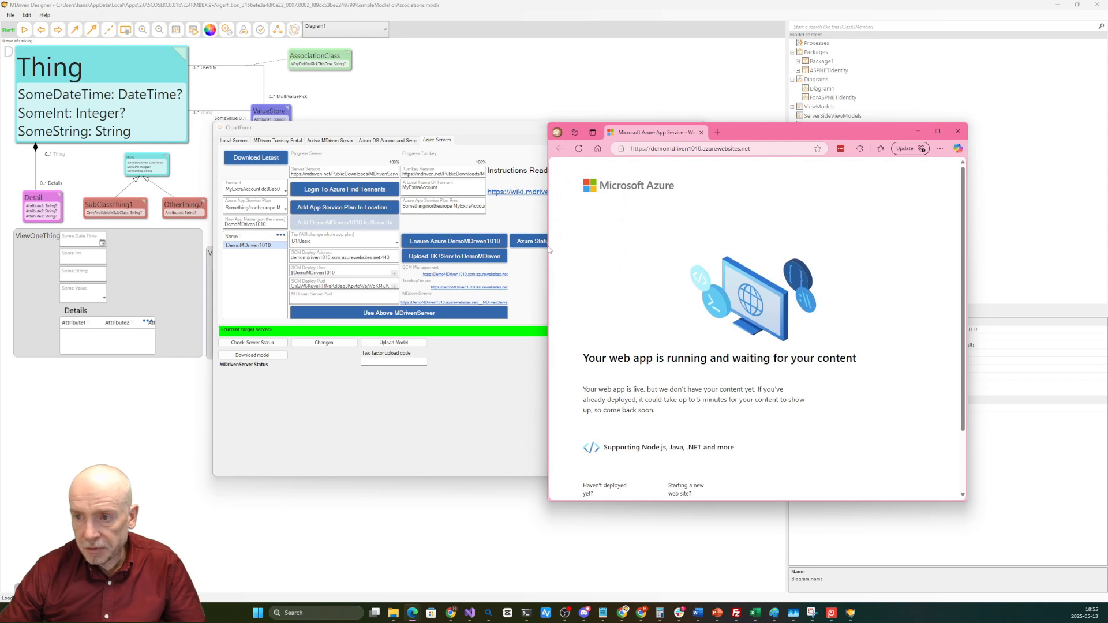
left_click(544, 131)
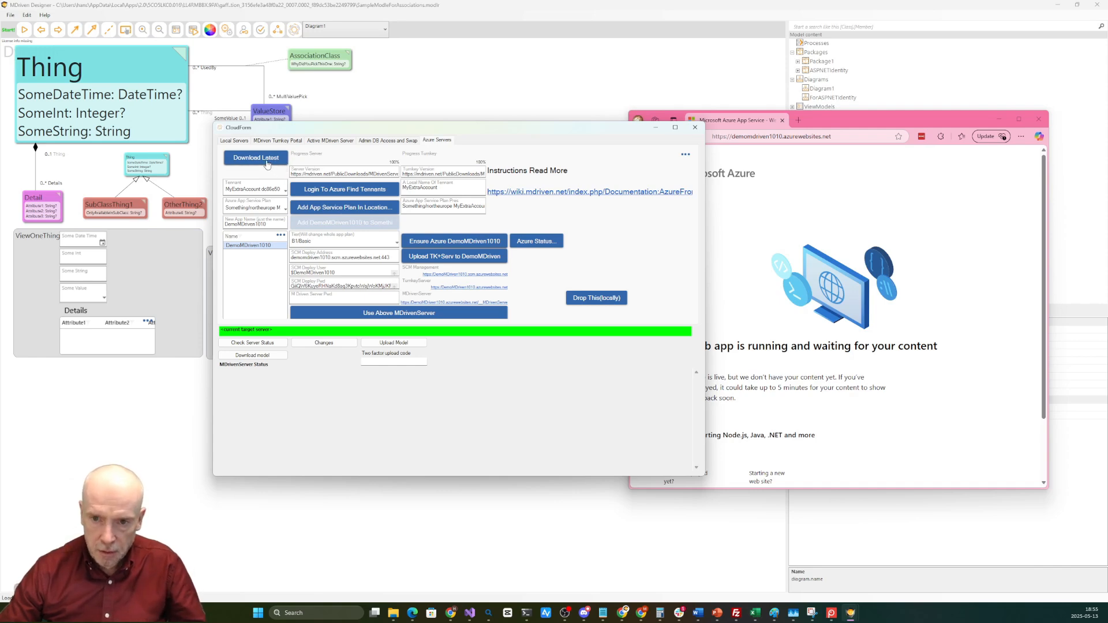
Download the latest MDriven Server and Turnkey versions and check the download progress with the local servers.
left_click(267, 163)
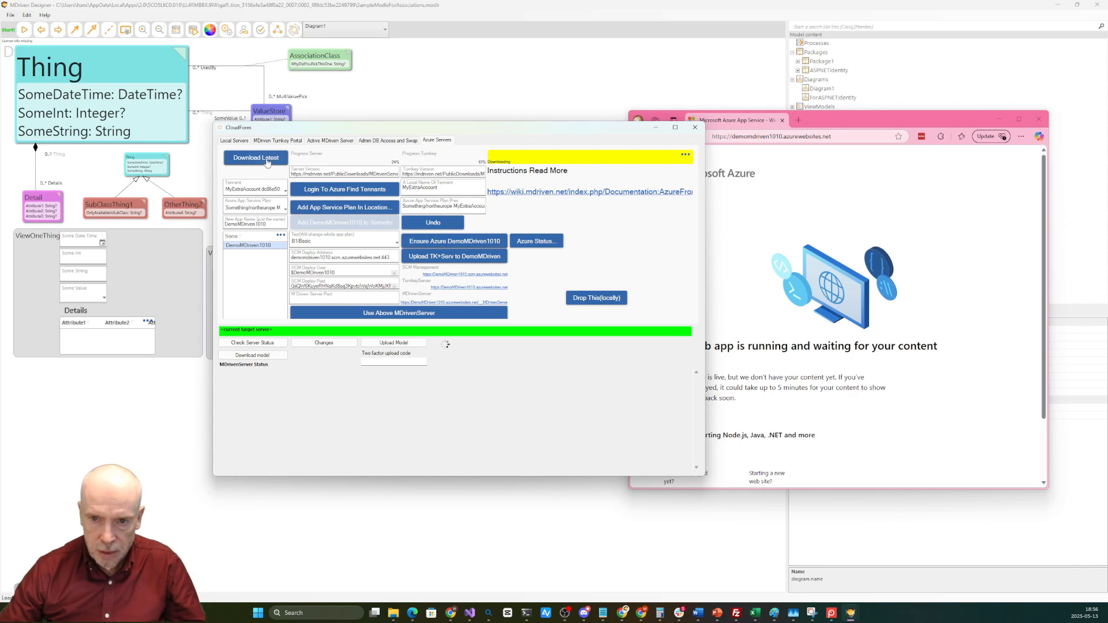
left_click(240, 142)
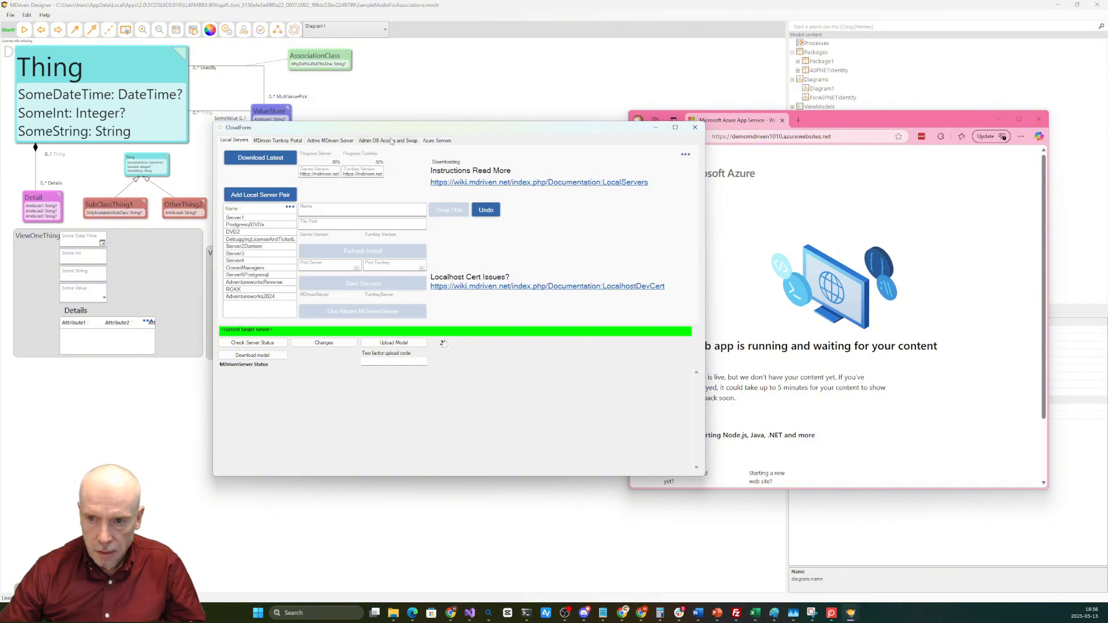
Upload the Turnkey and MDriven Server packages to DemoMDriven1010 and inspect its MDriven Server password field.
left_click(437, 141)
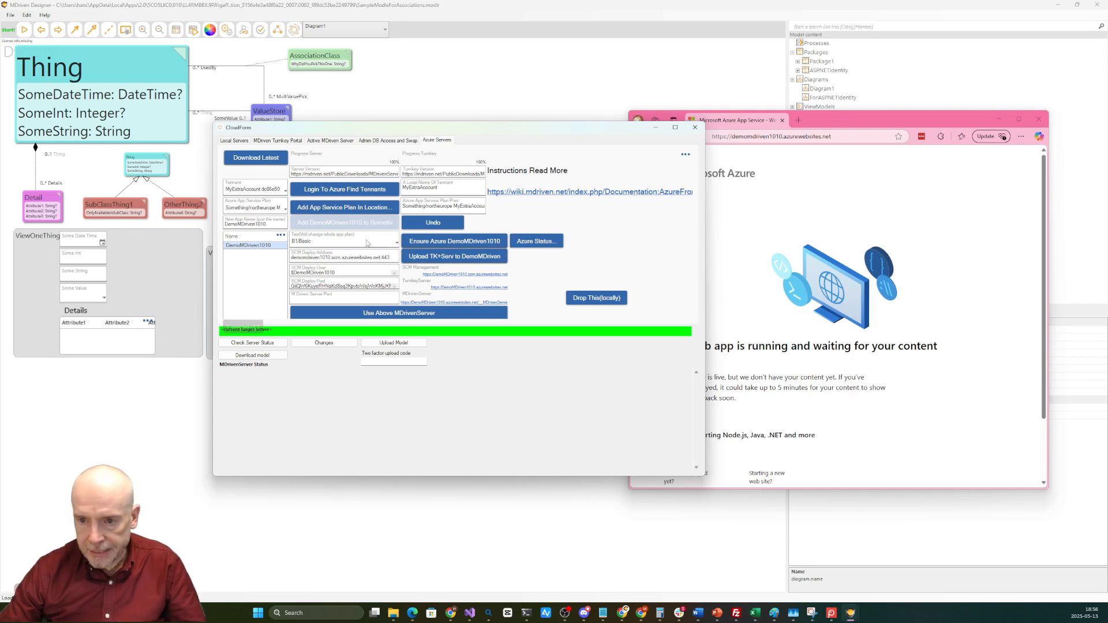
left_click(433, 257)
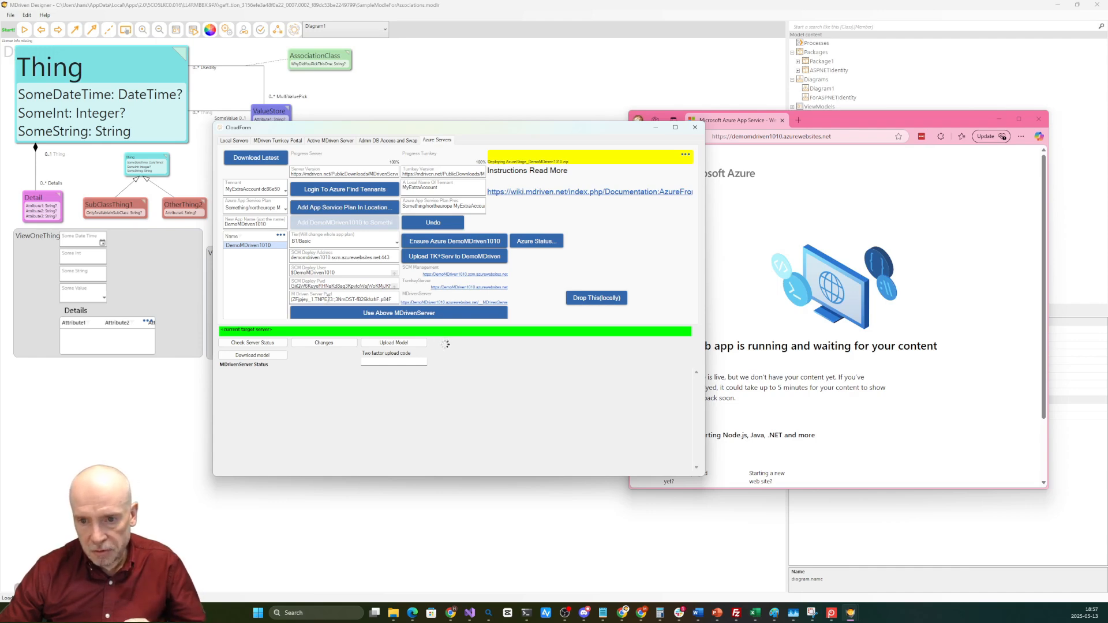
left_click_drag(293, 300, 345, 300)
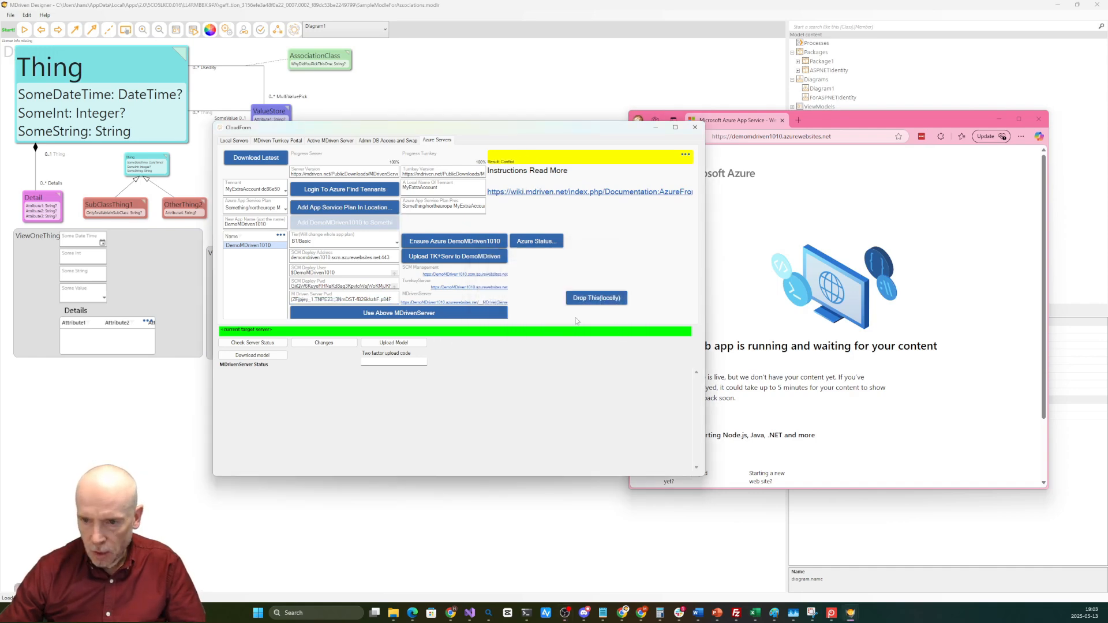
Open the SCM management site of DemoMDriven1010 with the signed-in Microsoft account and compare its address with the deploy settings.
left_click(487, 276)
left_click(804, 305)
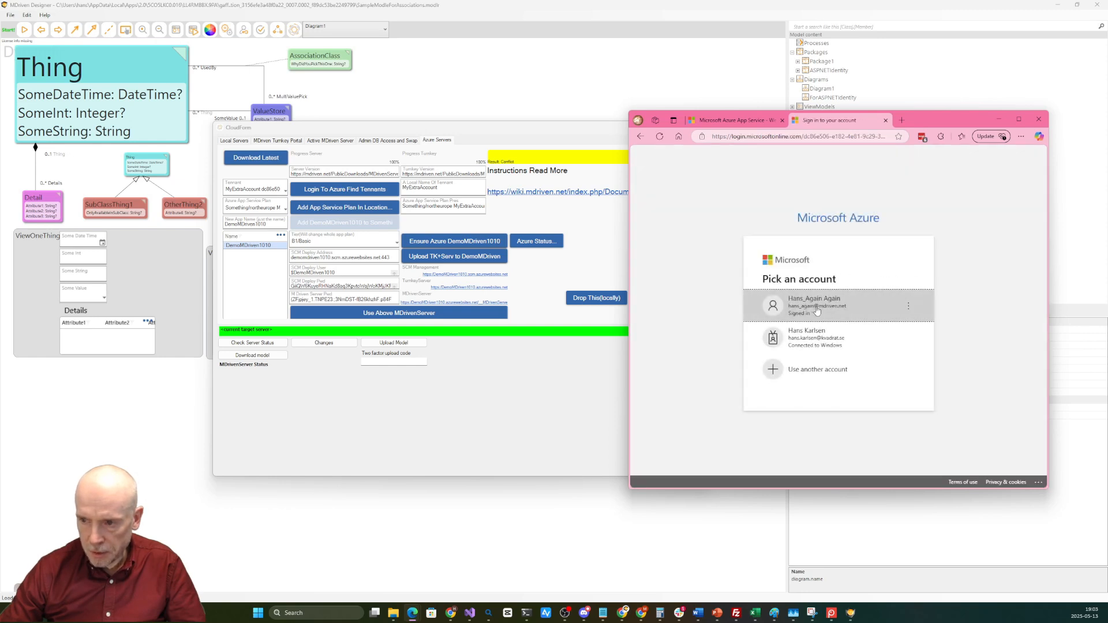
left_click(816, 305)
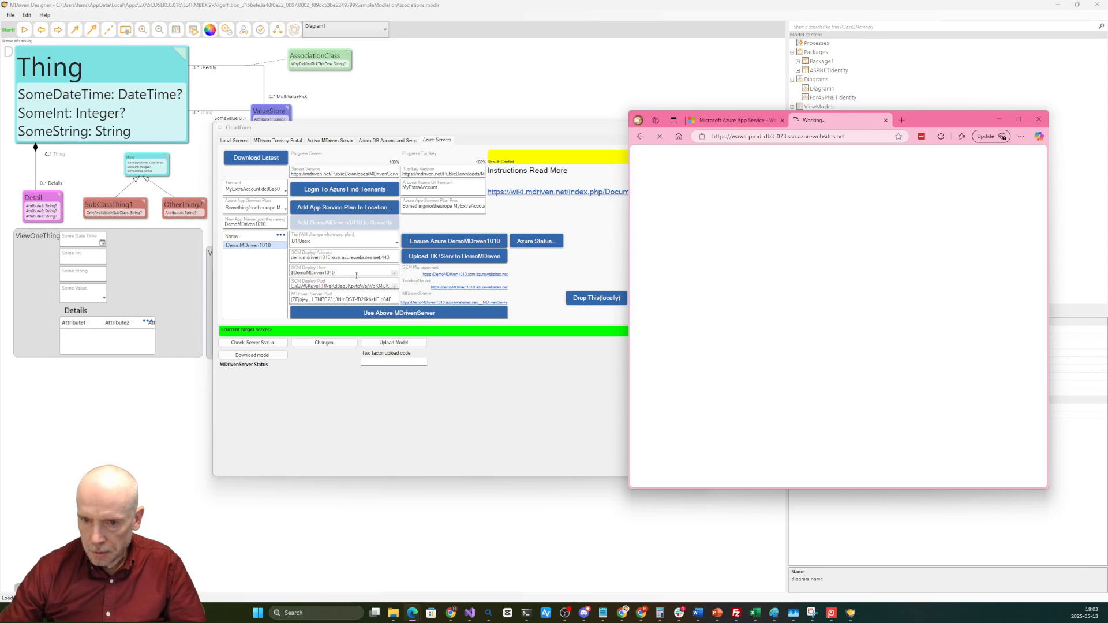
left_click(354, 273)
double_click(355, 272)
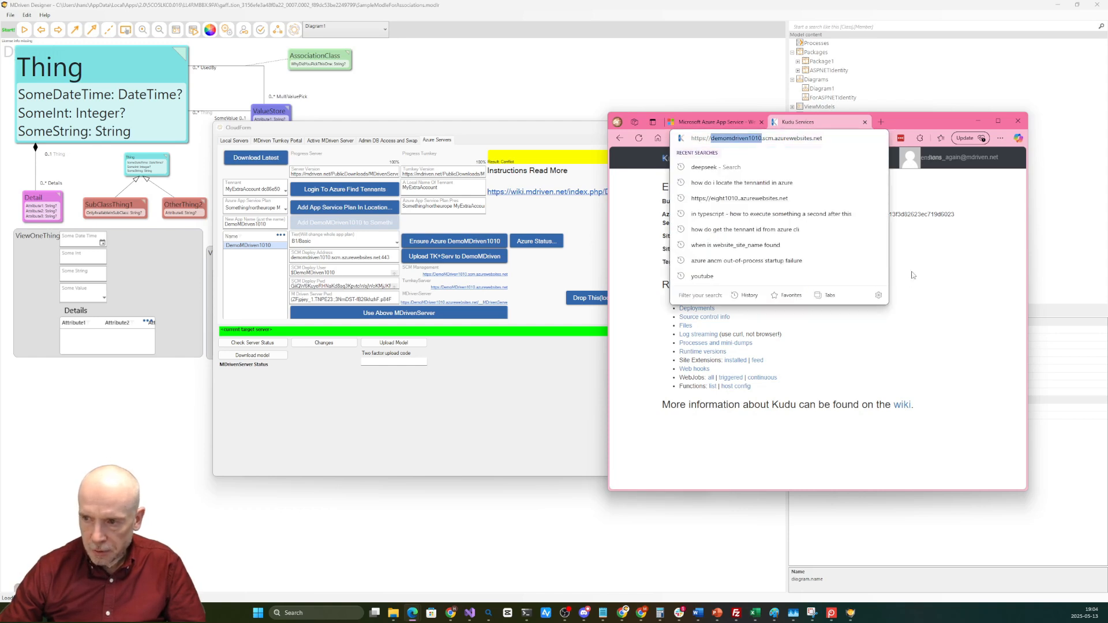
left_click(929, 267)
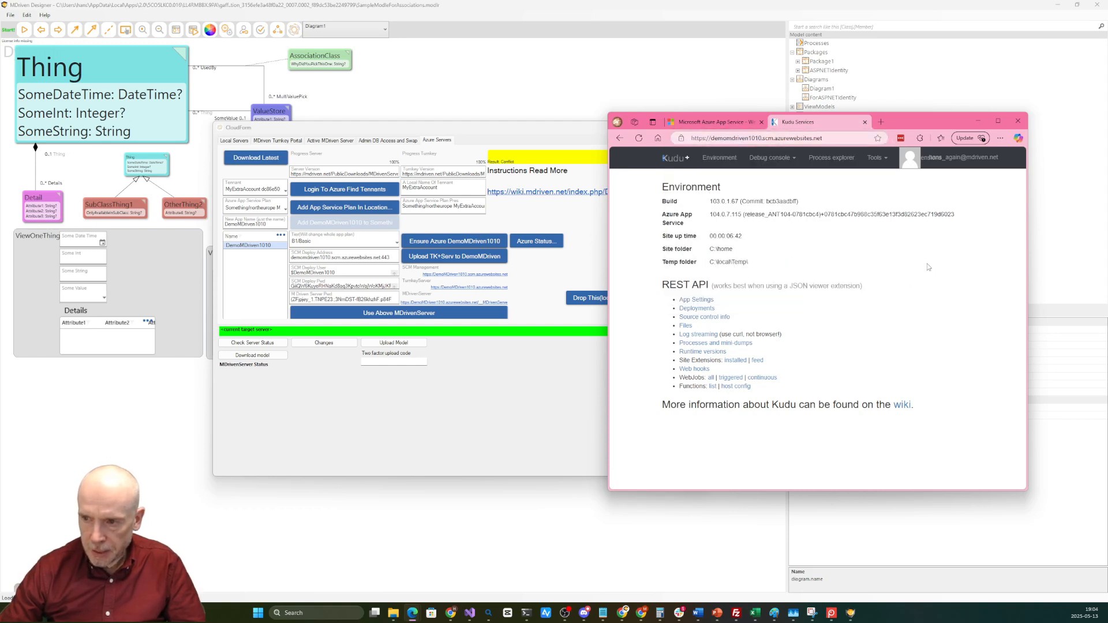
Open the Kudu CMD debug console and examine the deployed files in site/wwwroot in a wider browser window.
left_click(773, 158)
left_click(770, 178)
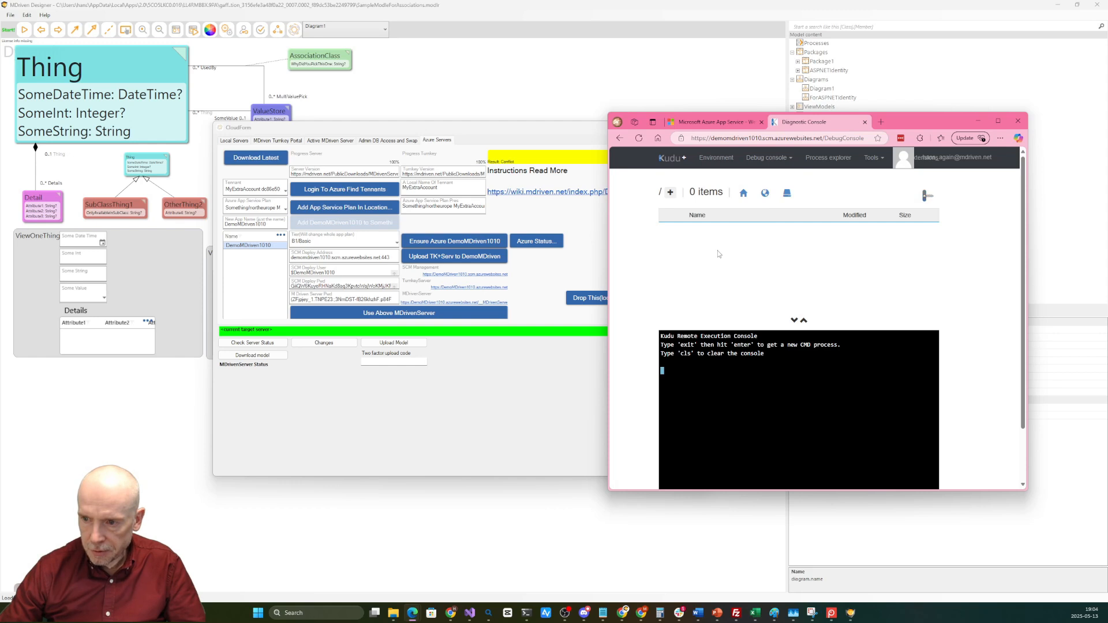
scroll(720, 266, "down", 5)
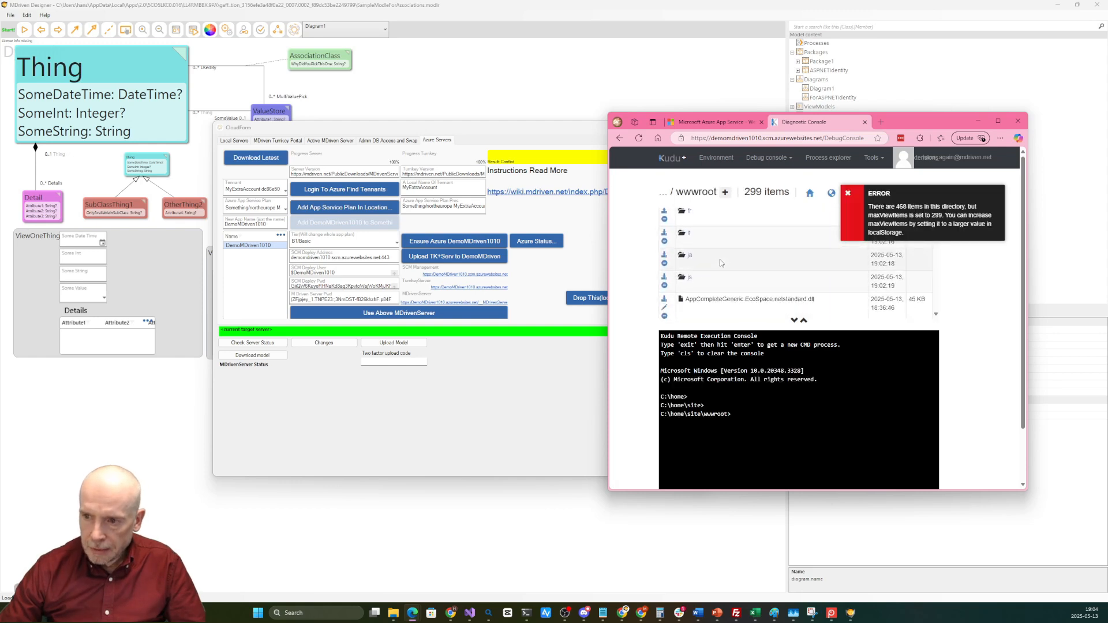
scroll(721, 257, "down", 1)
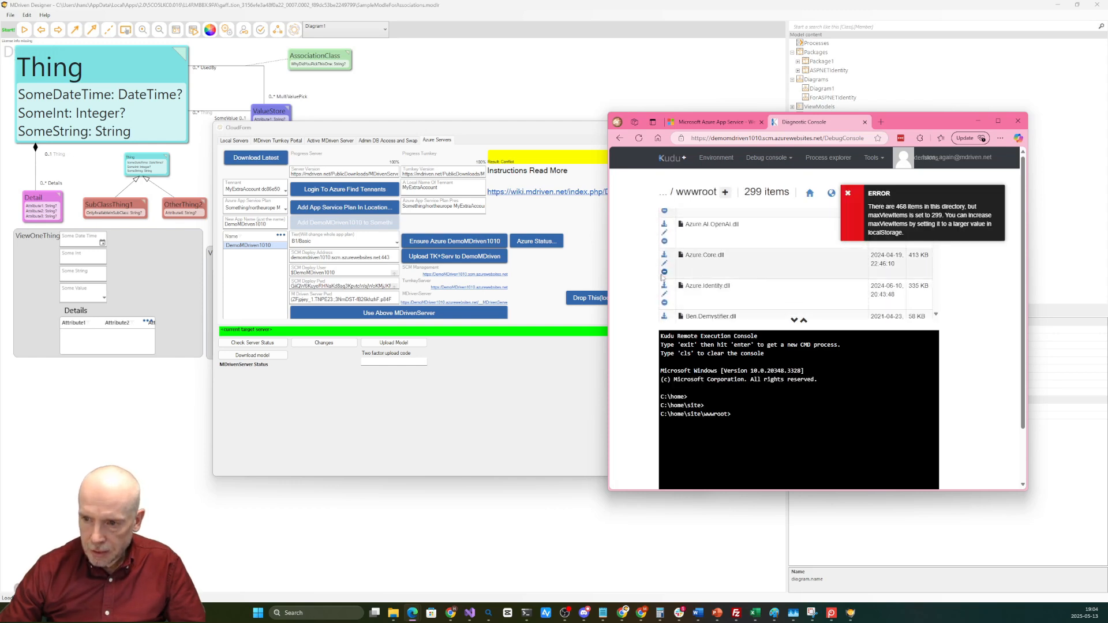
left_click_drag(606, 269, 518, 269)
scroll(636, 260, "down", 10)
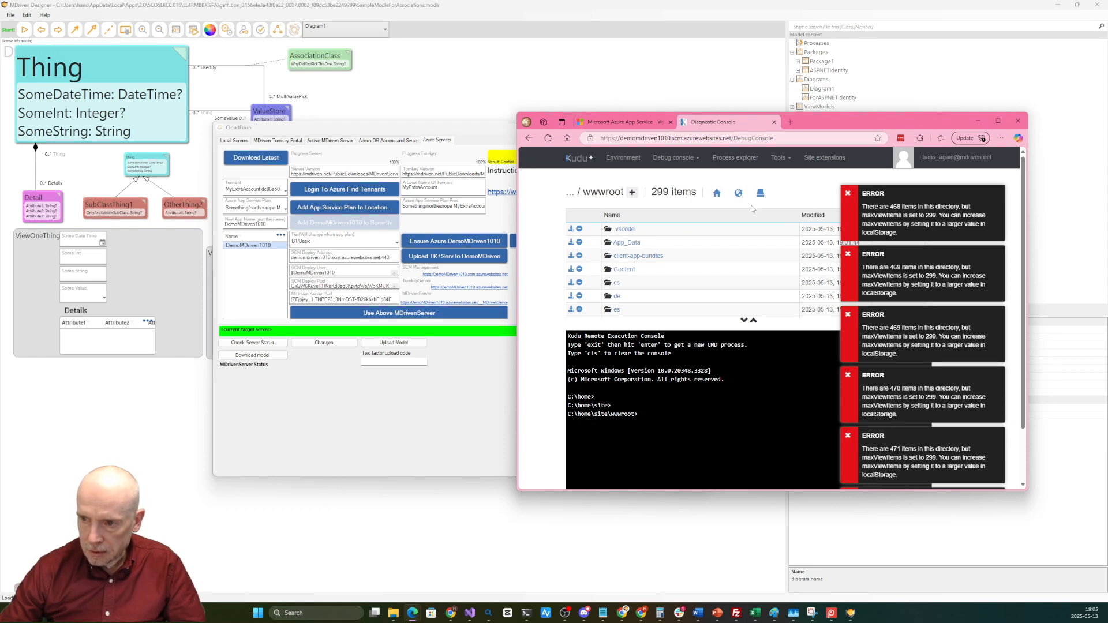
left_click(680, 142)
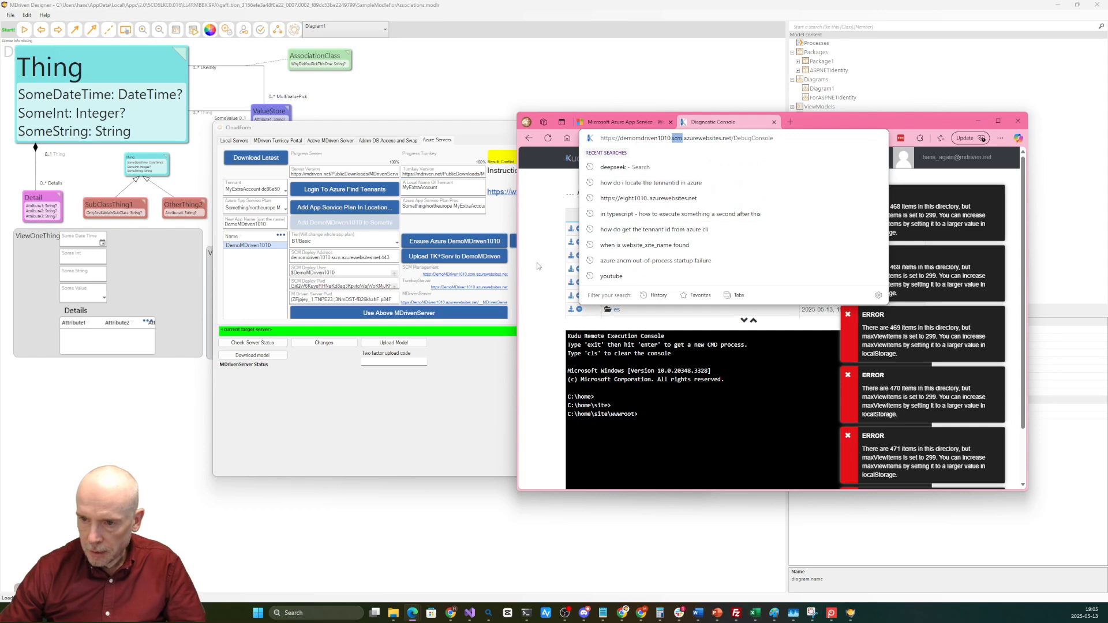
key("Escape")
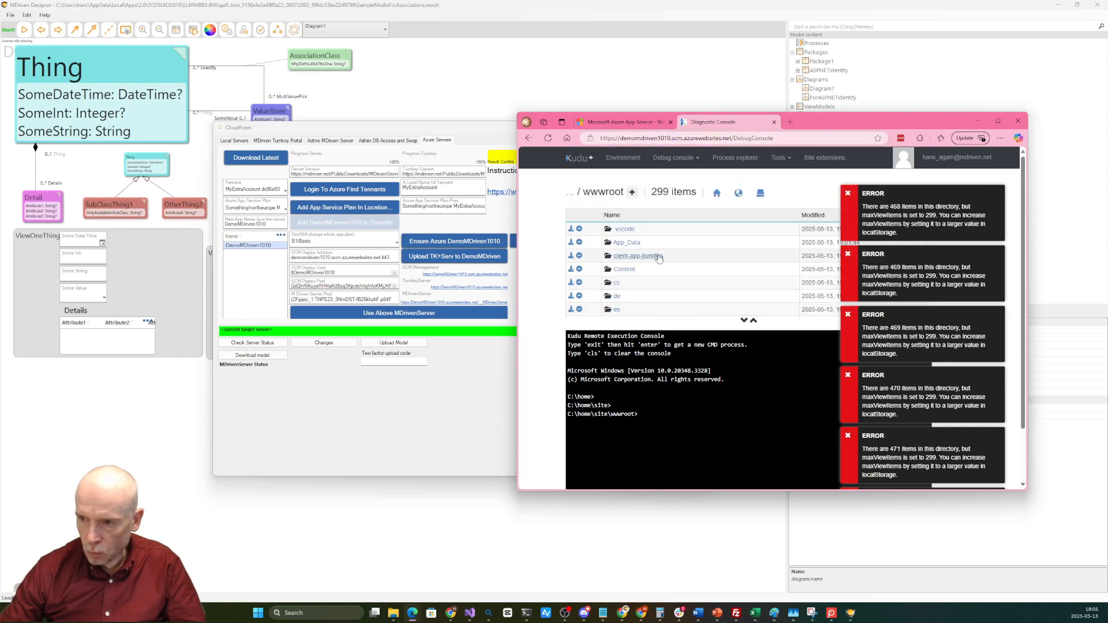
left_click_drag(927, 215, 938, 215)
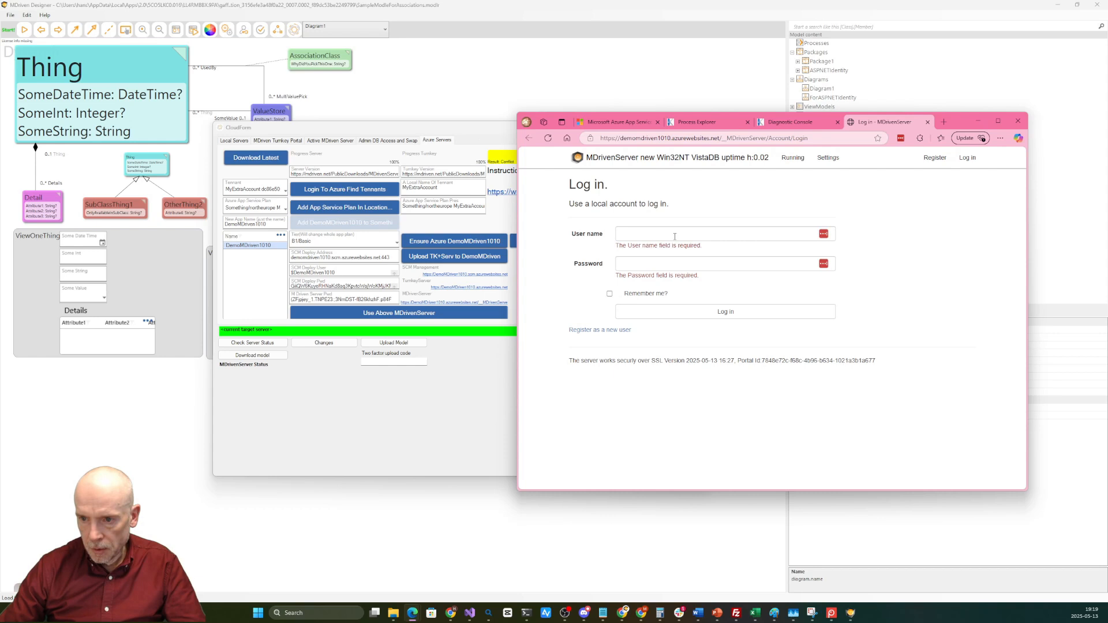
Log in to MDrivenServer as user a with the MDriven Server password from the cloud form and decline saving the credentials.
left_click(674, 236)
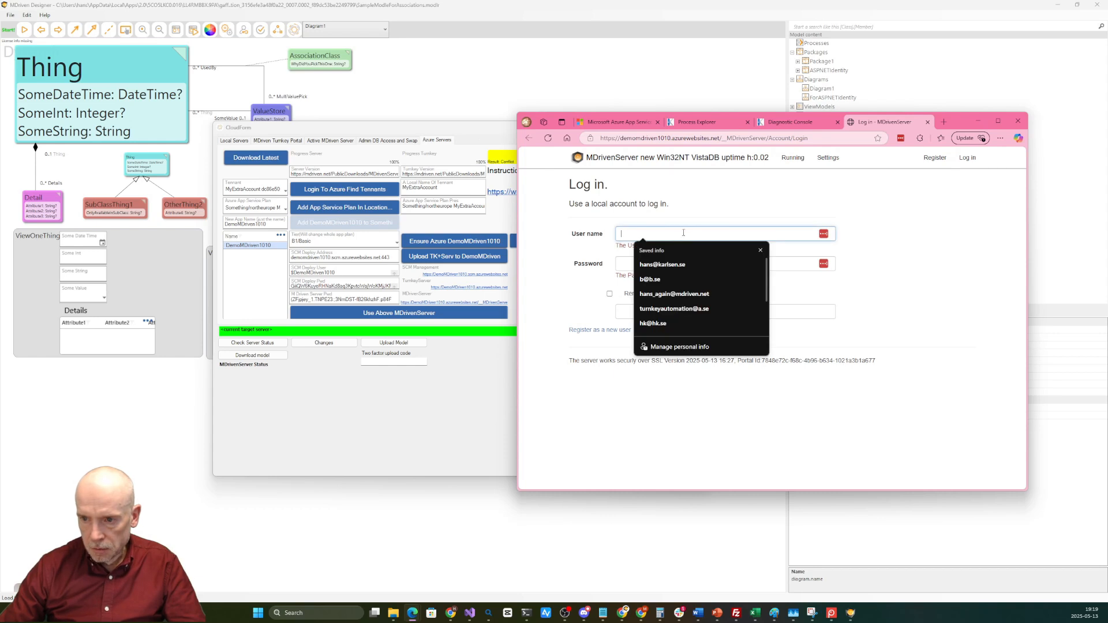
type("a")
key("Tab")
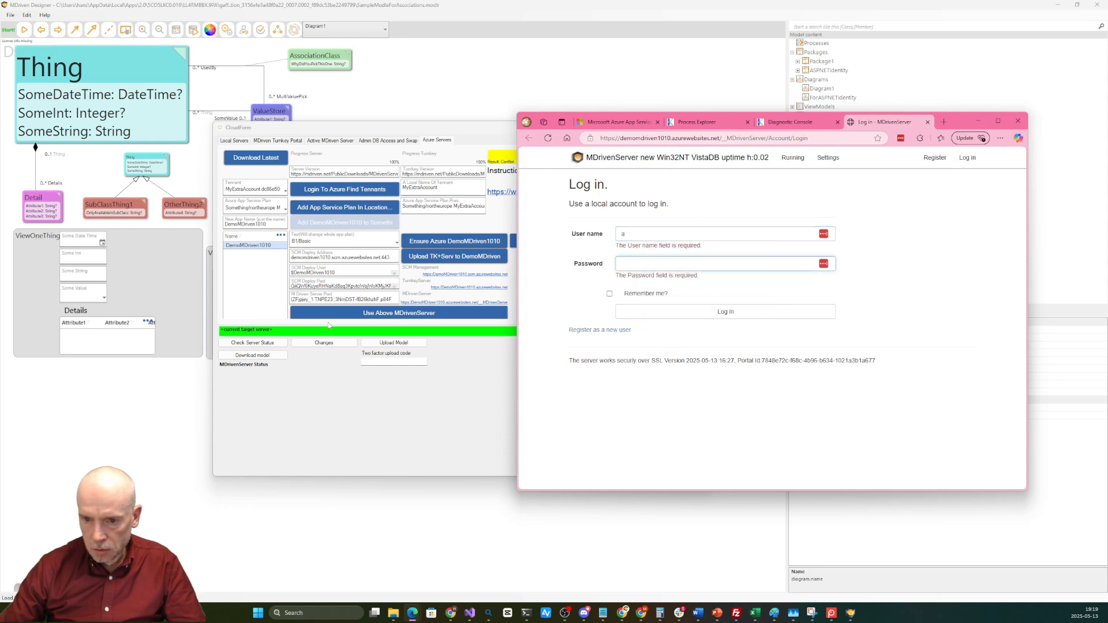
left_click(324, 296)
double_click(324, 298)
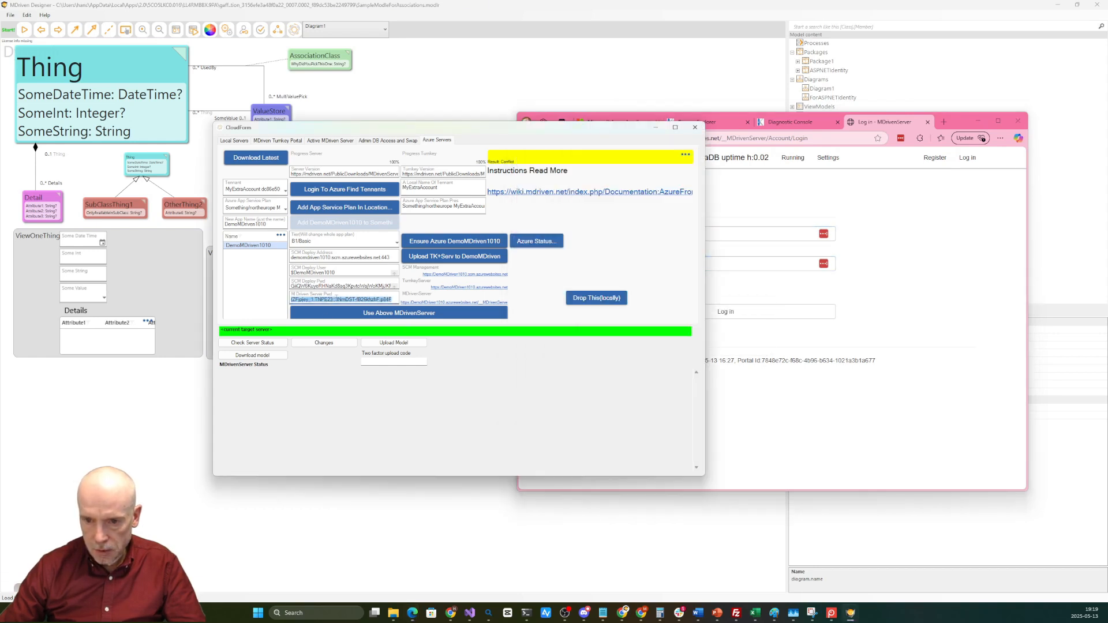
left_click(911, 240)
left_click(716, 263)
key("ctrl+v")
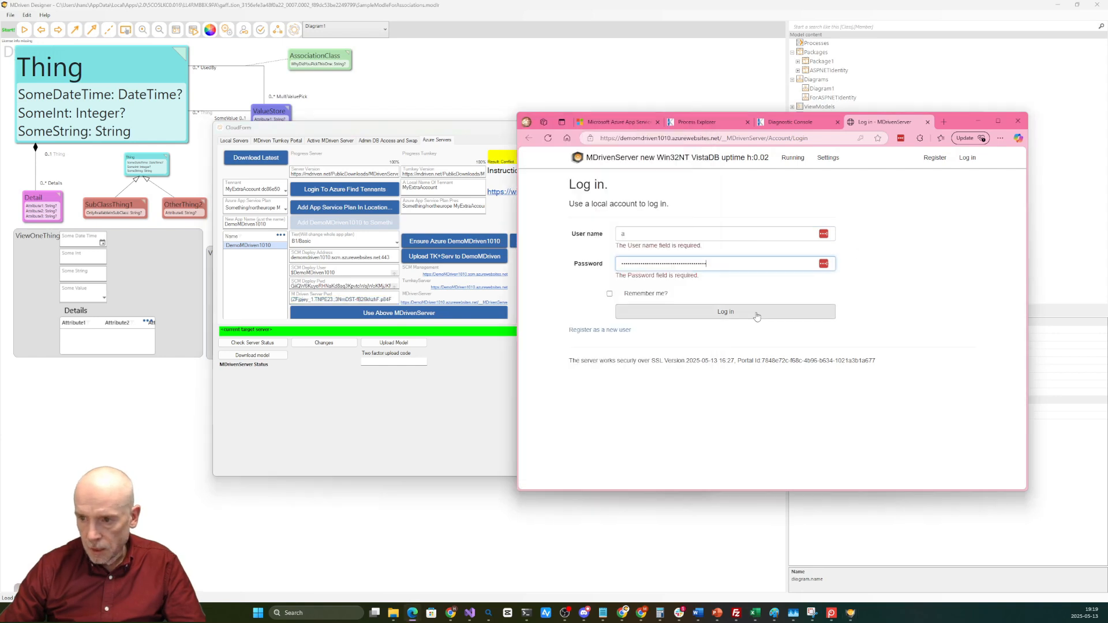
left_click(754, 314)
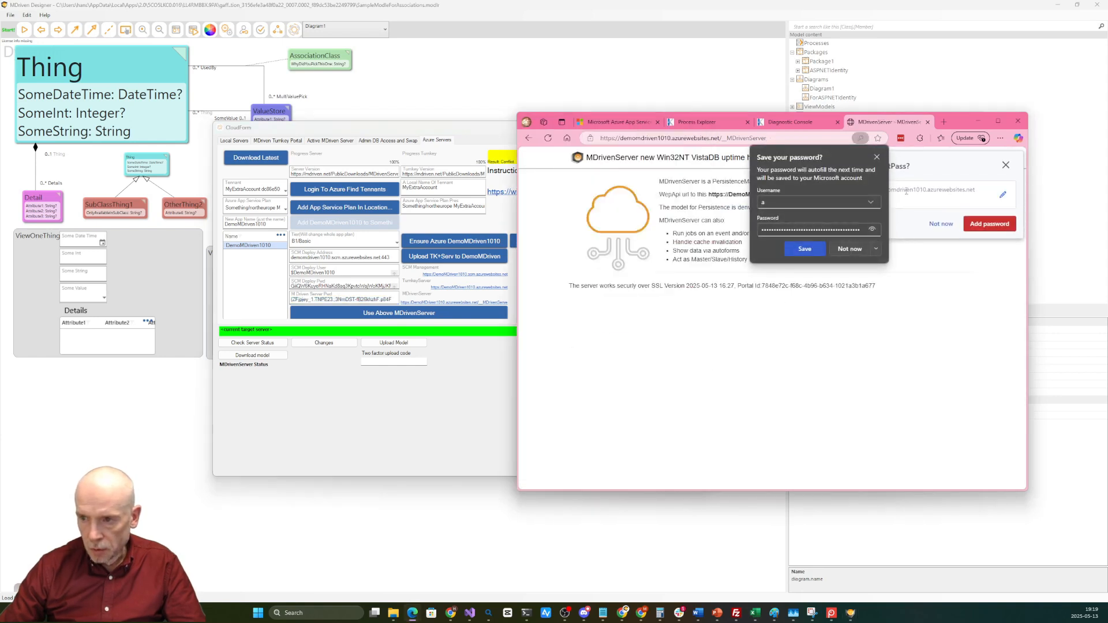
left_click(876, 158)
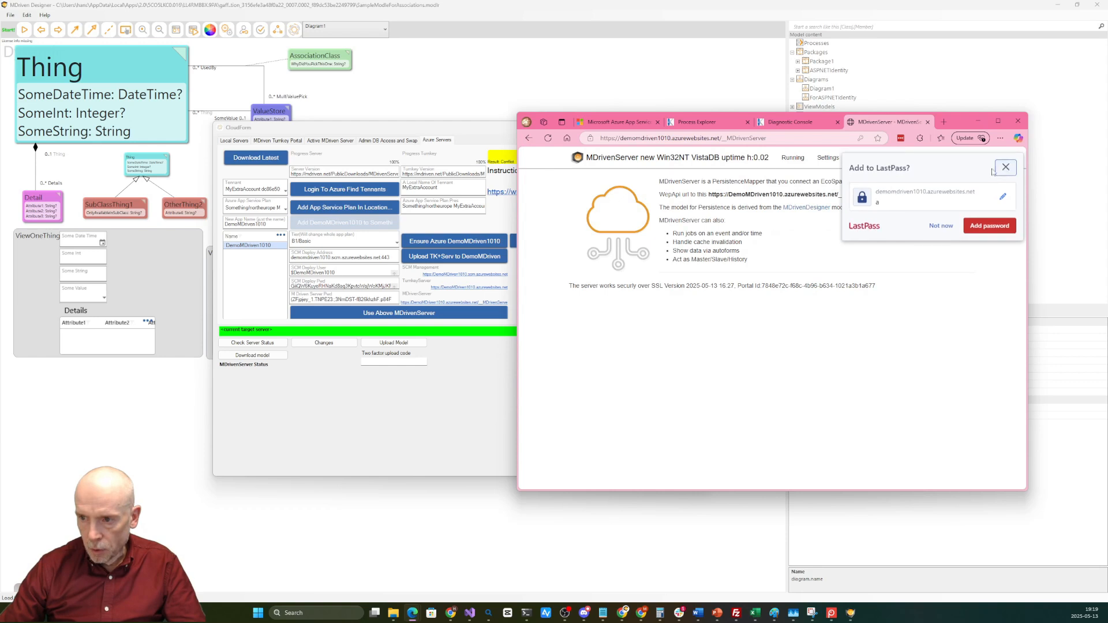
left_click(1006, 165)
Try to open Data in A0 on the MDriven Server and examine the server log.
left_click(793, 157)
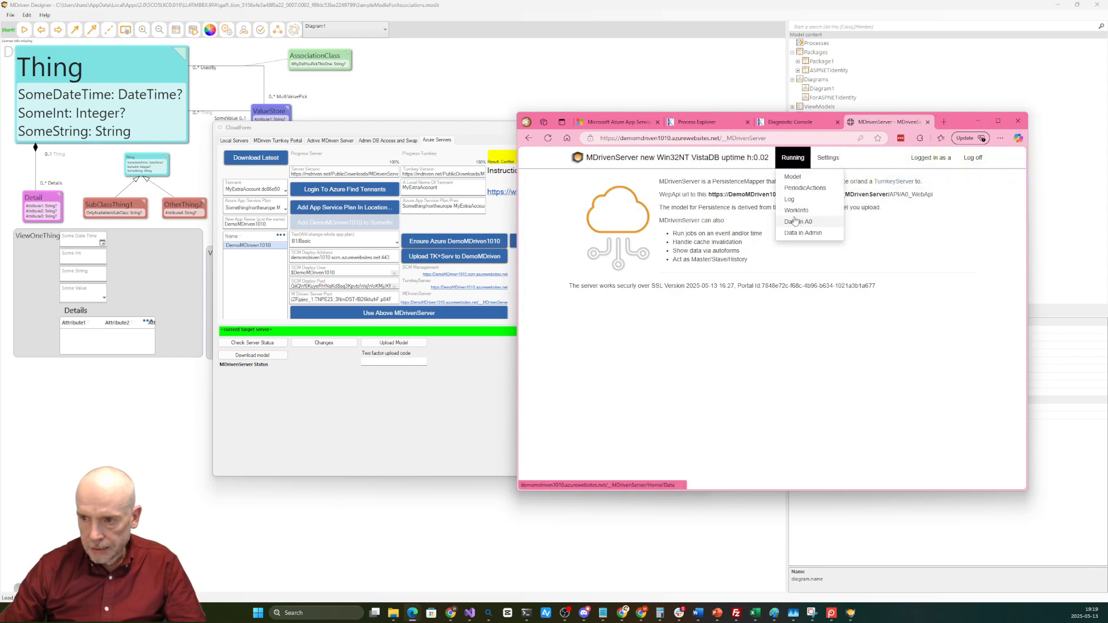
left_click(791, 225)
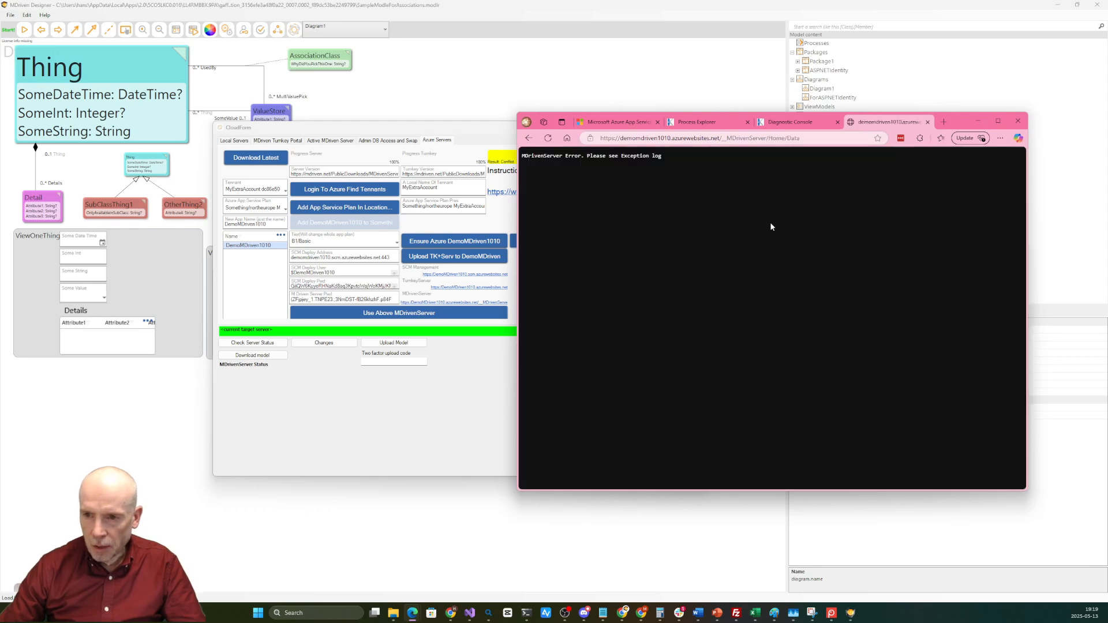
key("alt+Left")
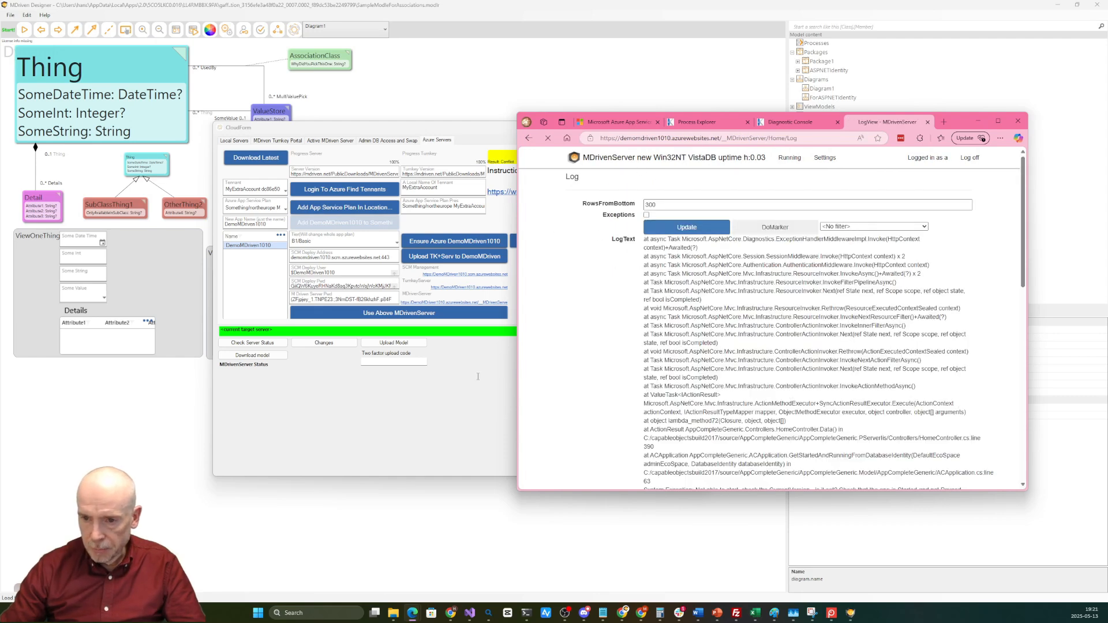
left_click(478, 374)
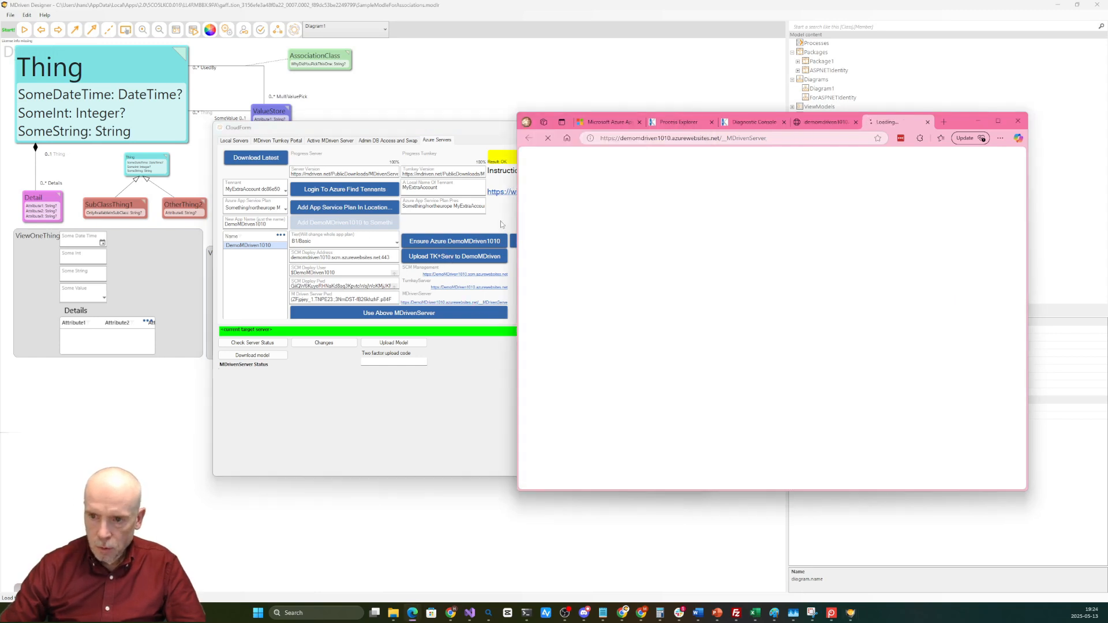
Update the Azure status of DemoMDriven1010, authenticating with the signed-in Microsoft account.
left_click(502, 225)
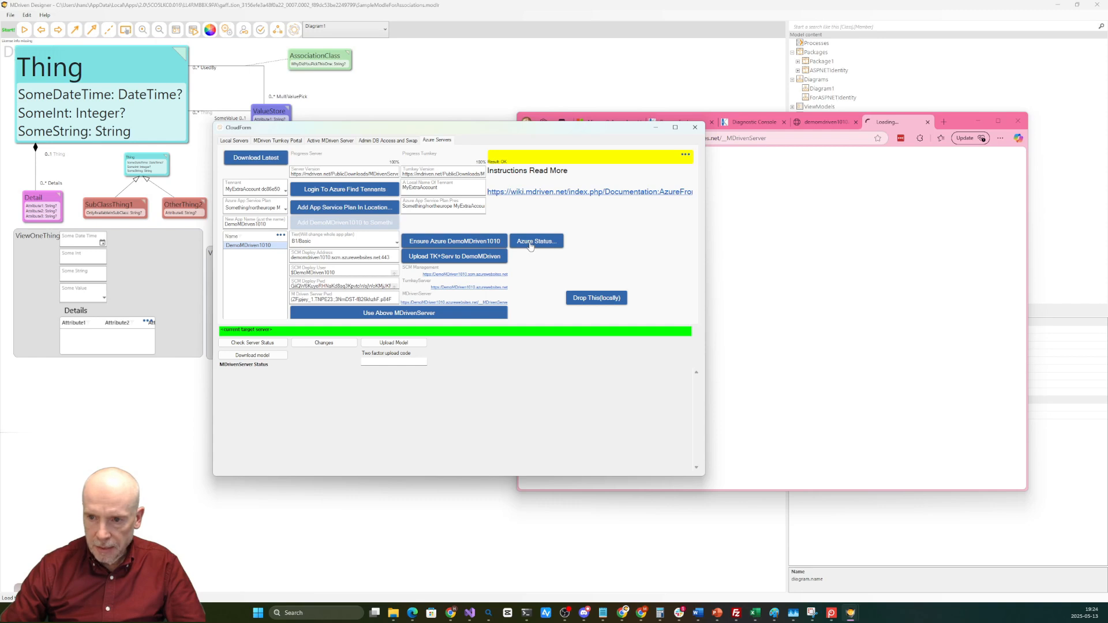
left_click(533, 242)
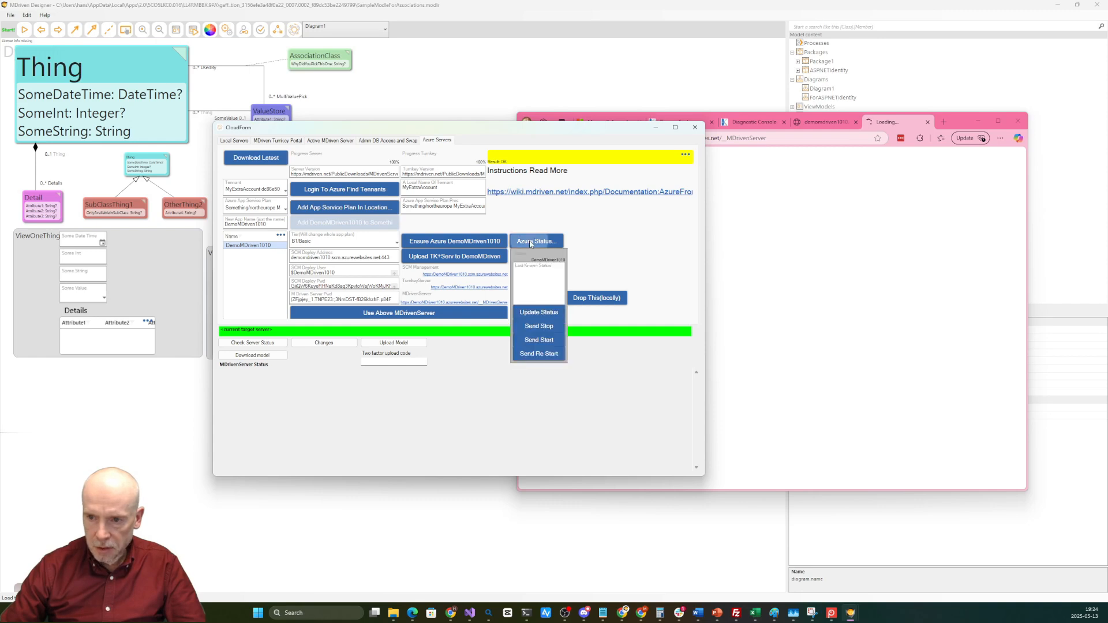
left_click(534, 313)
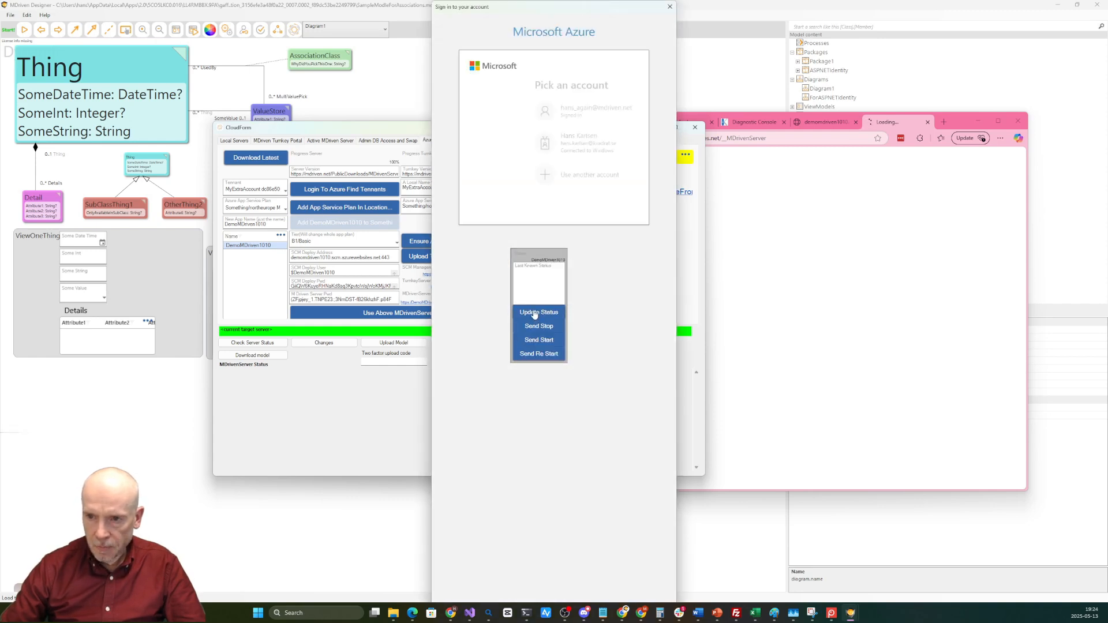
left_click(535, 116)
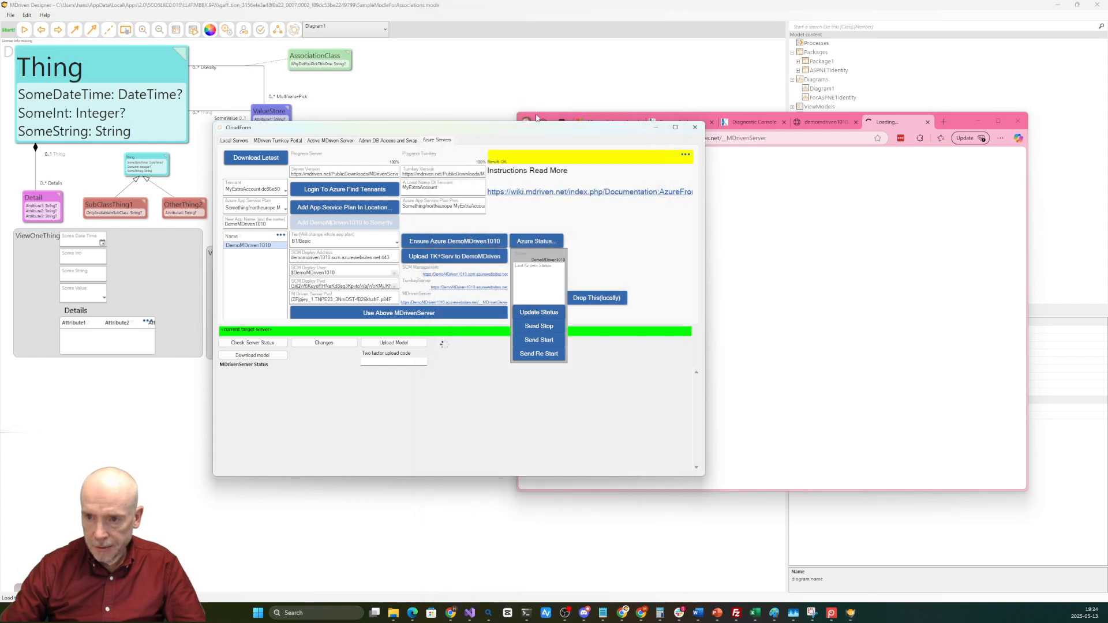
Review the host name, SKU and IsAlwaysOn entries in the last known Azure status of DemoMDriven1010.
left_click_drag(528, 271, 654, 285)
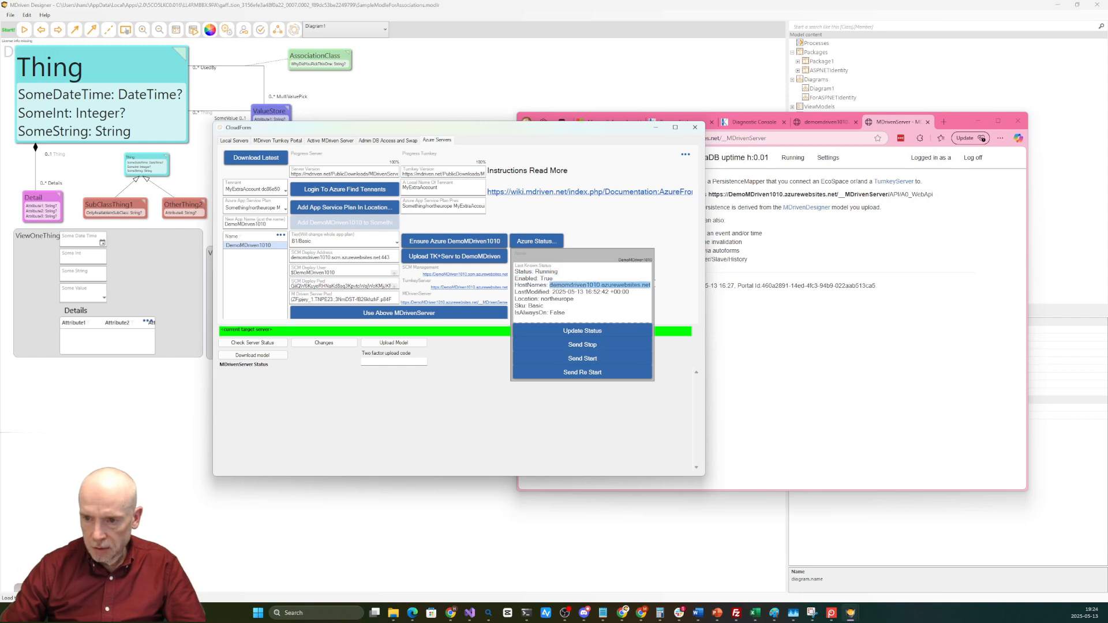
left_click(529, 306)
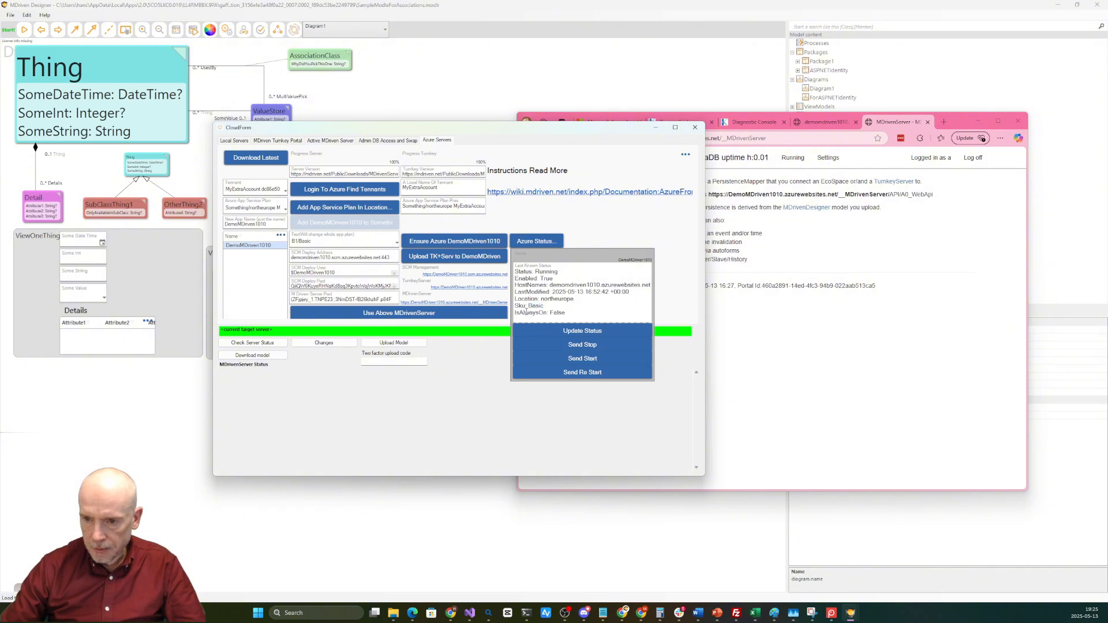
left_click_drag(526, 312, 566, 313)
left_click(559, 309)
double_click(556, 314)
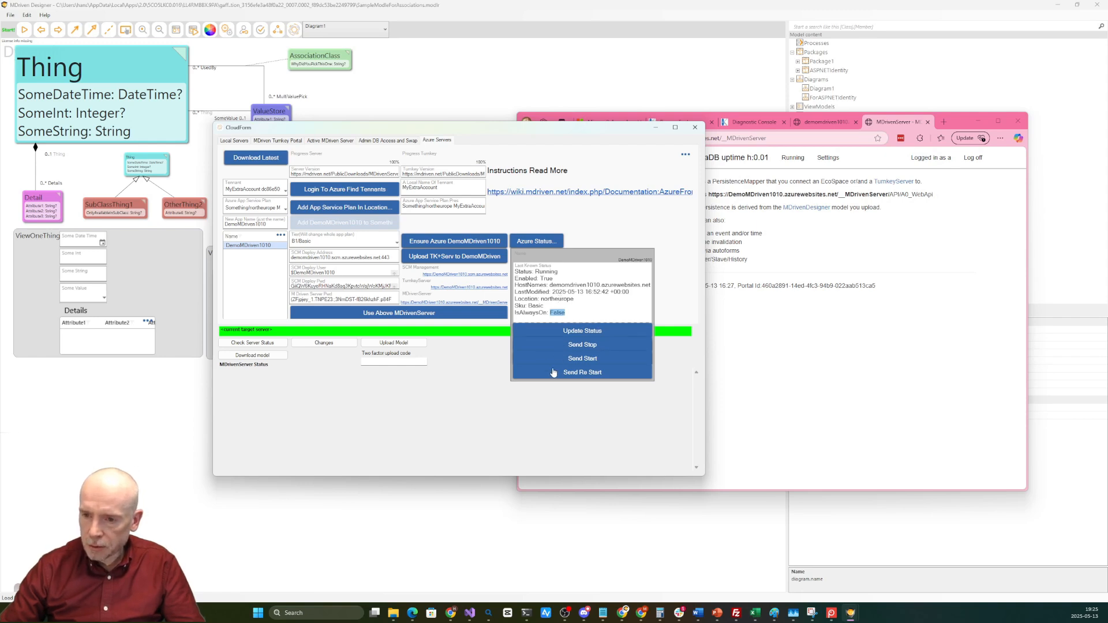
Open the Model page of the running MDriven Server and try to check the server status from the cloud form.
left_click(805, 172)
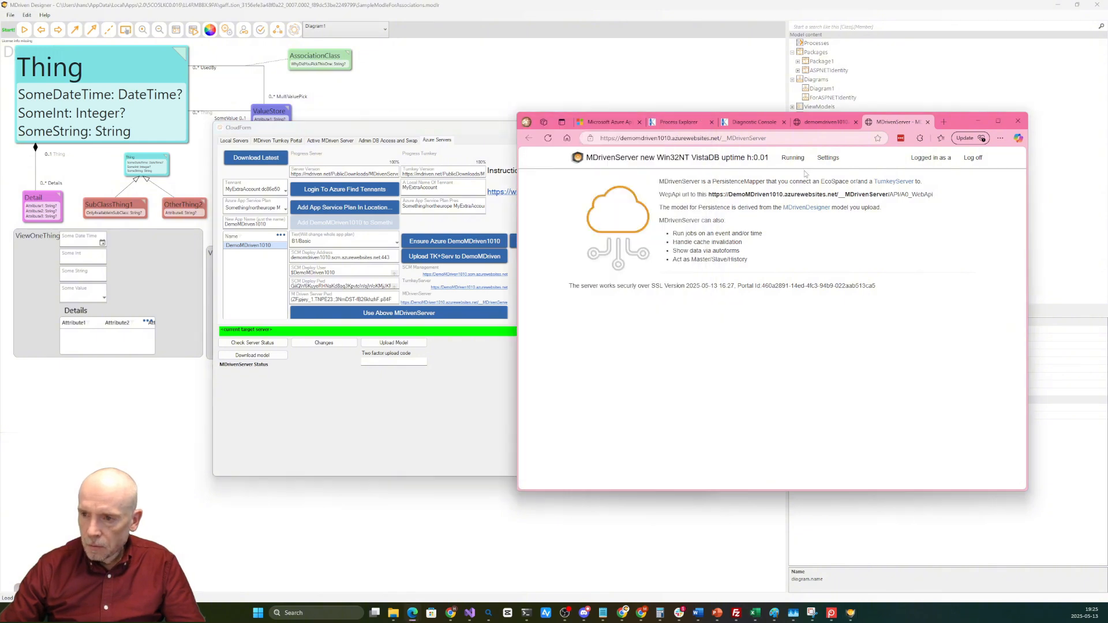
mouse_move(796, 161)
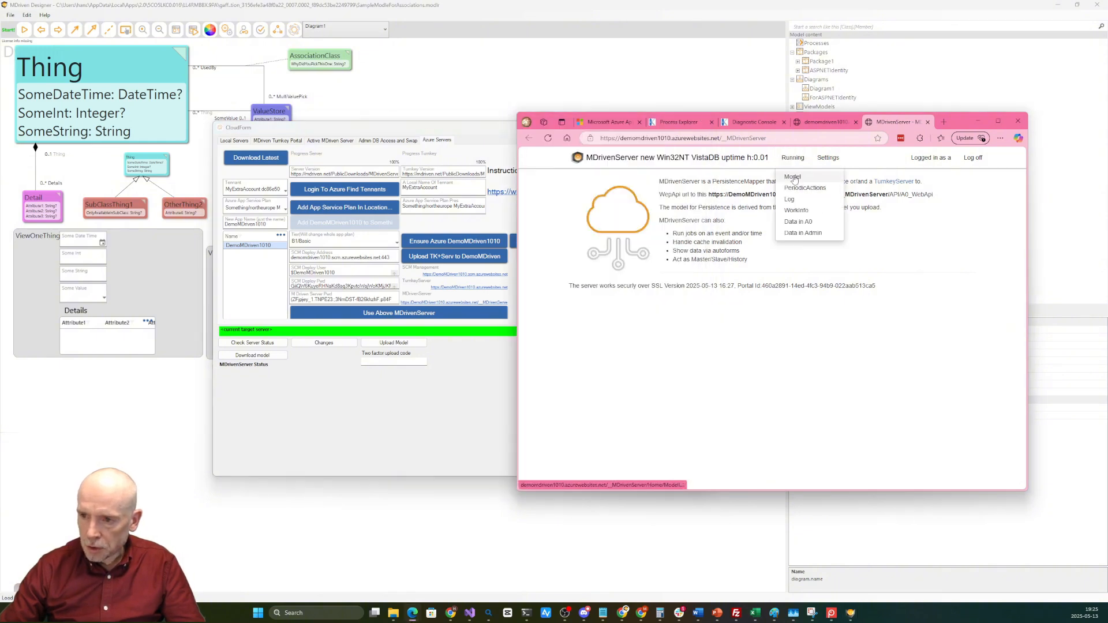
left_click(797, 177)
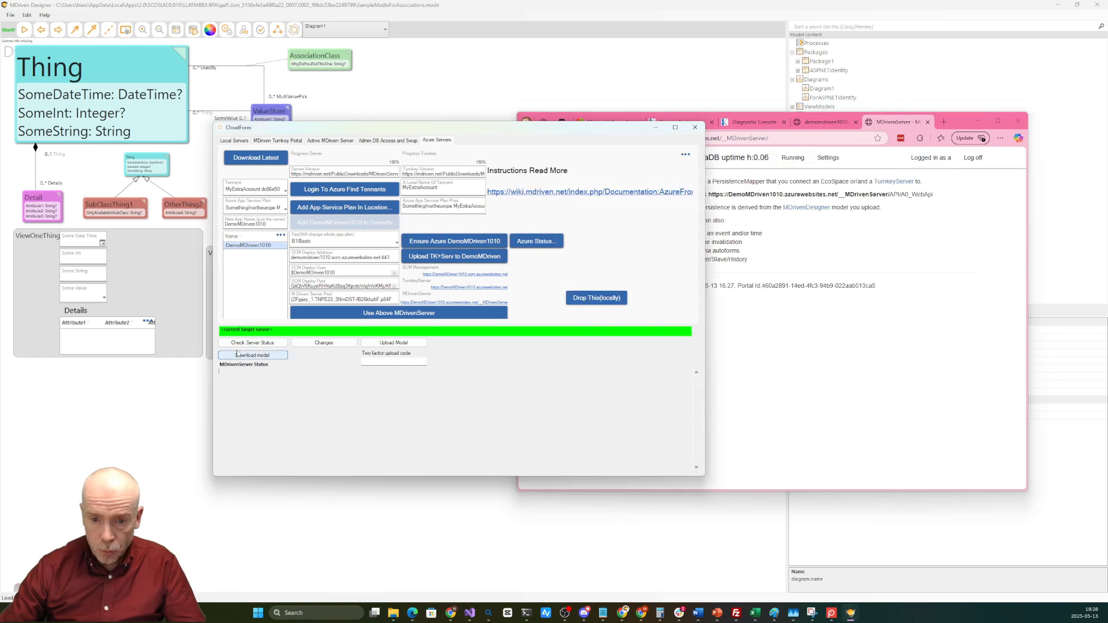
left_click(253, 343)
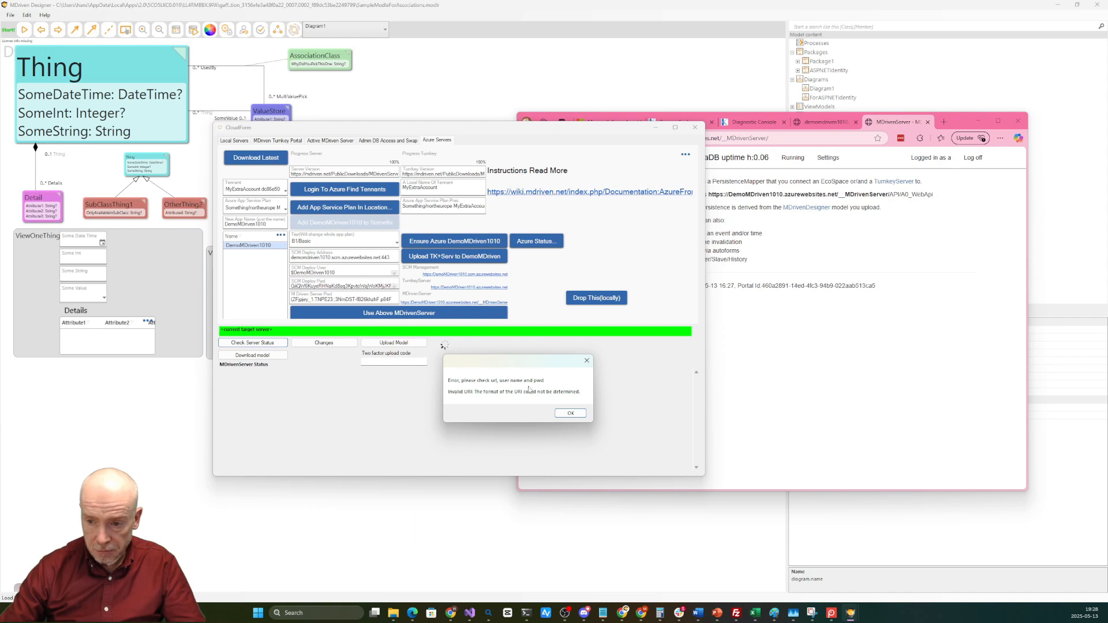
Dismiss the error, make DemoMDriven1010's MDriven Server the current target server, and review its active server credentials and address.
left_click(570, 413)
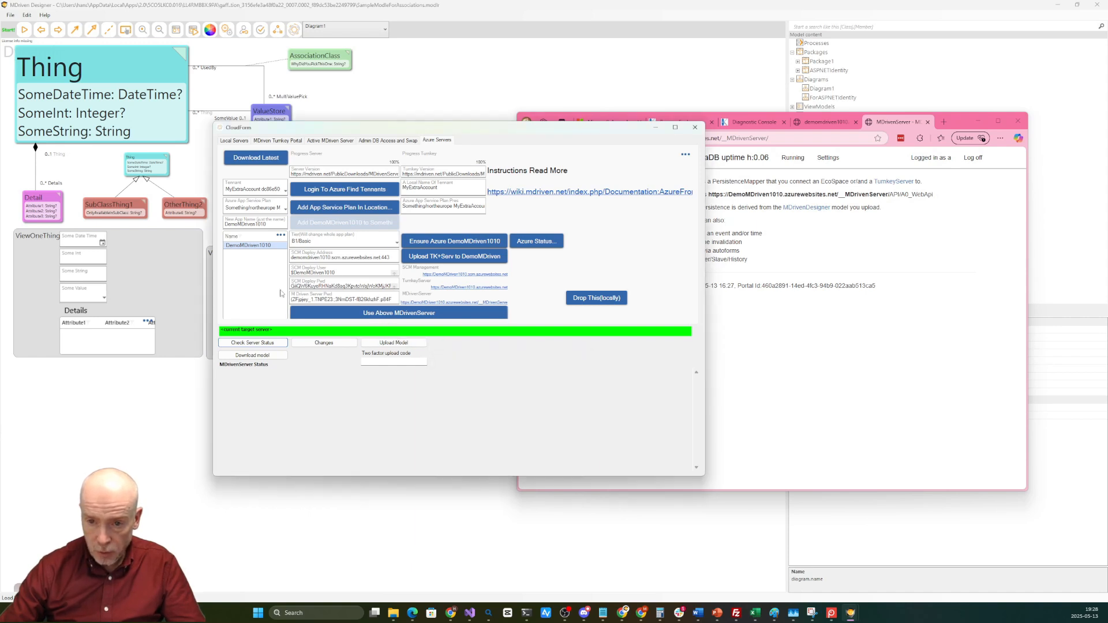
left_click(331, 141)
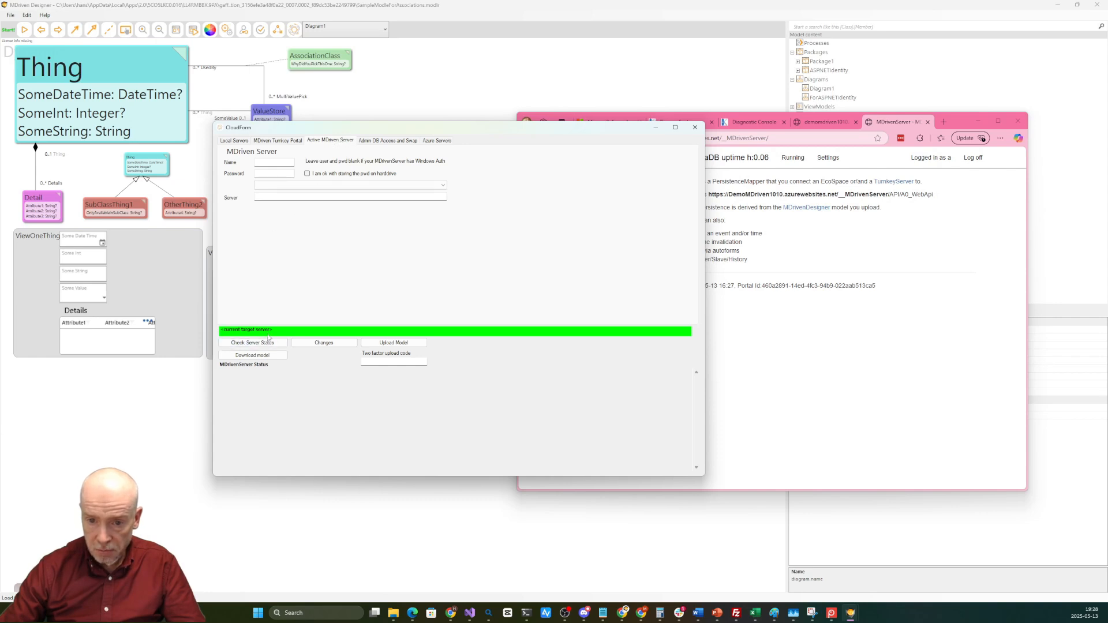
left_click(446, 143)
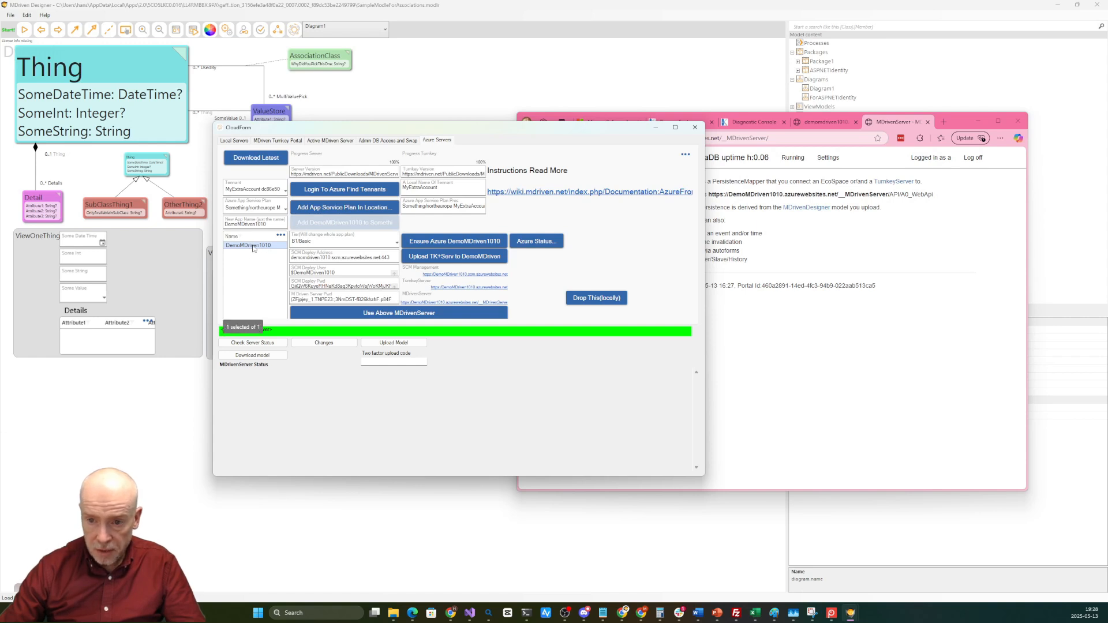
left_click(362, 317)
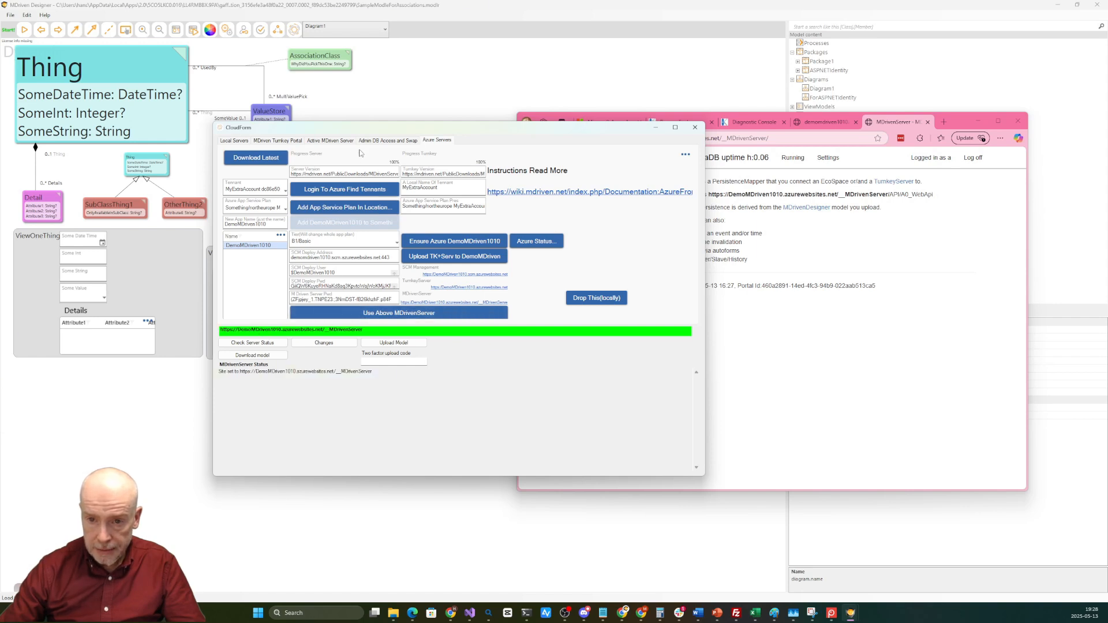
left_click(335, 140)
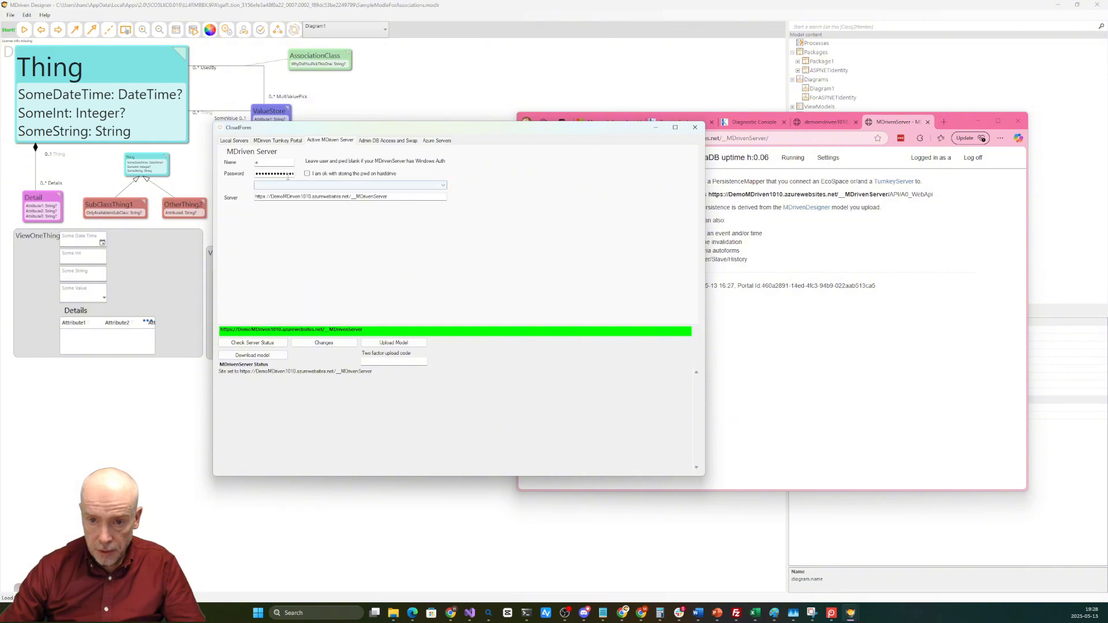
Check the status of the targeted MDriven Server and read the reported state and model version.
left_click(265, 344)
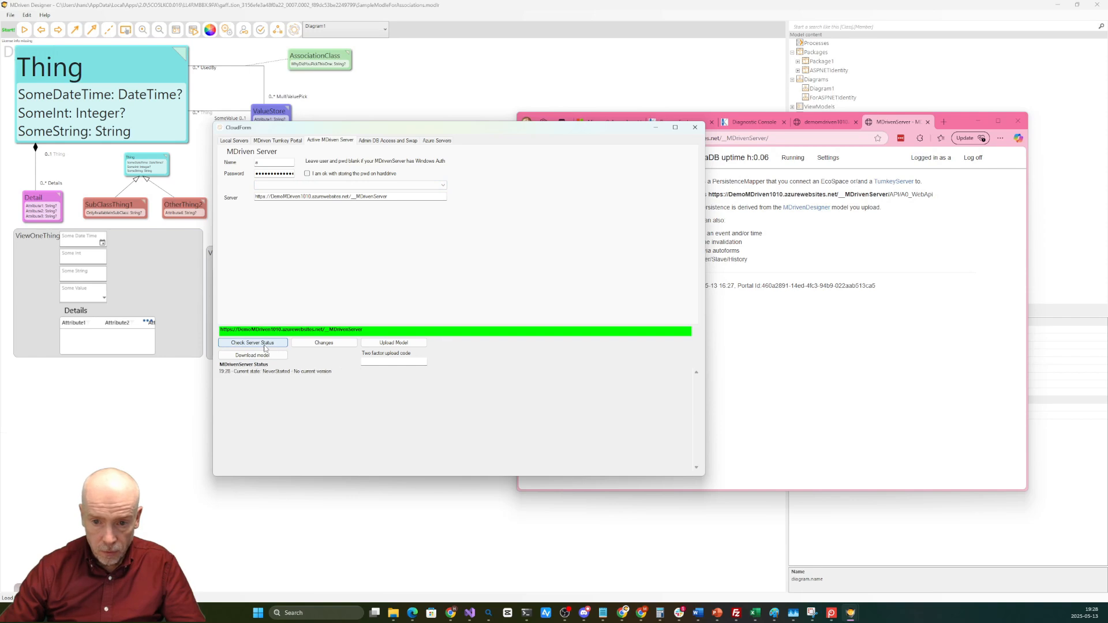
left_click_drag(249, 373, 338, 374)
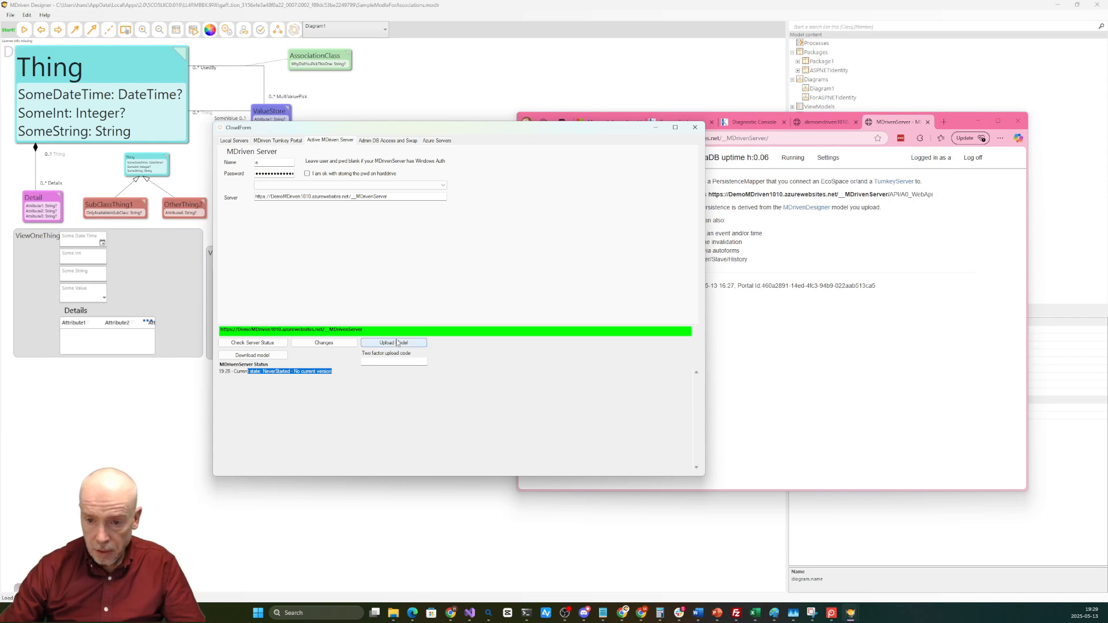
left_click(253, 343)
left_click_drag(221, 382, 283, 384)
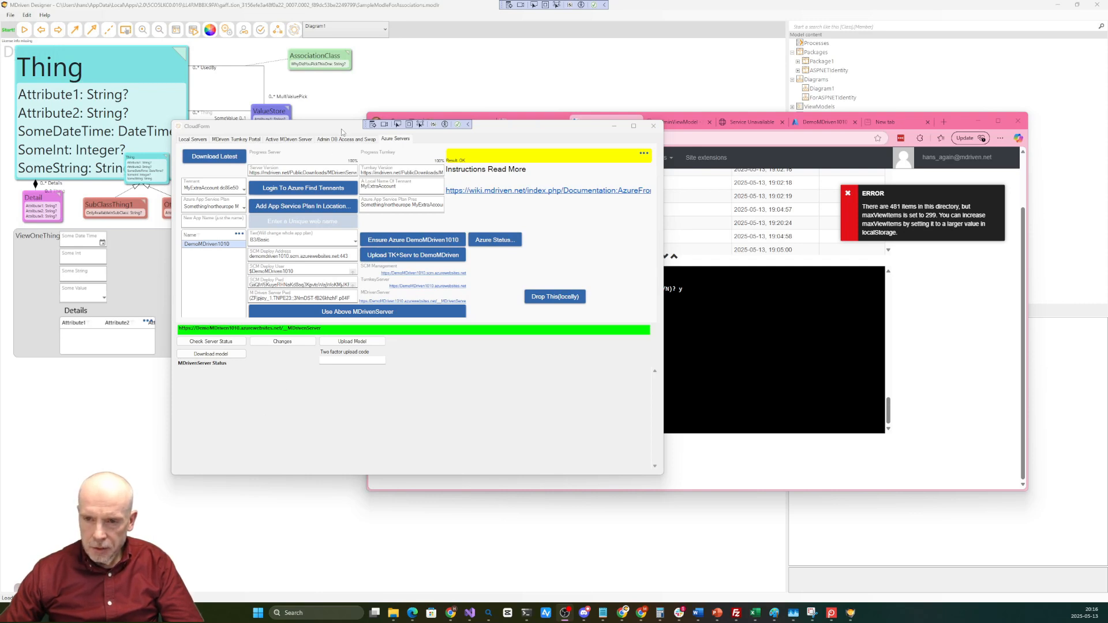
Open the MDriven Server site of DemoMDriven1010 and log in with user name a and the copied MDriven Server password.
left_click_drag(342, 132, 323, 141)
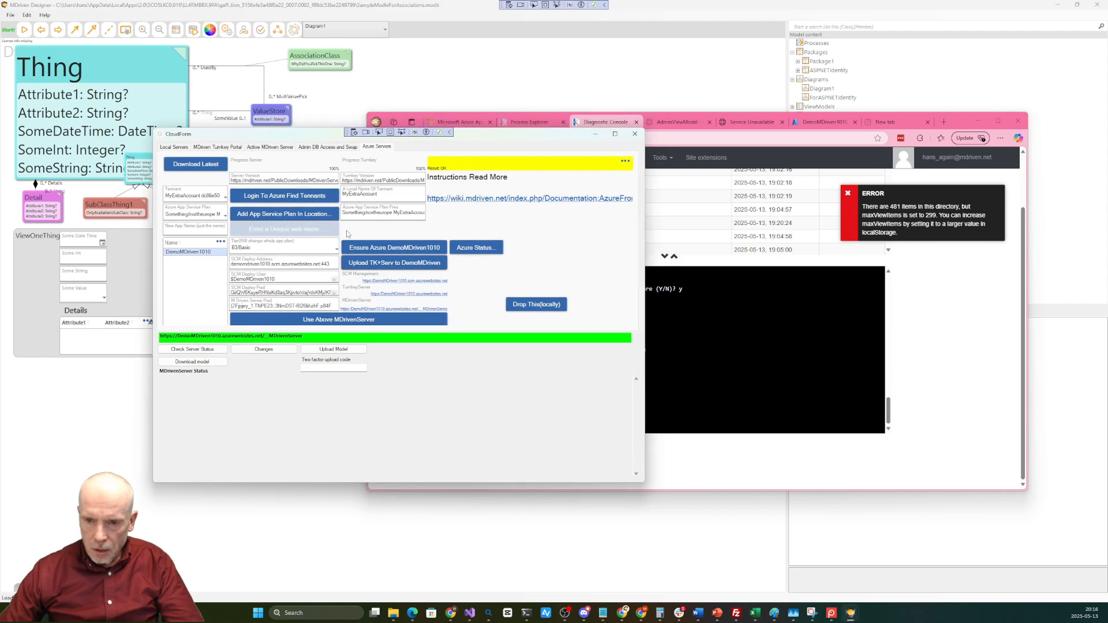
left_click(396, 312)
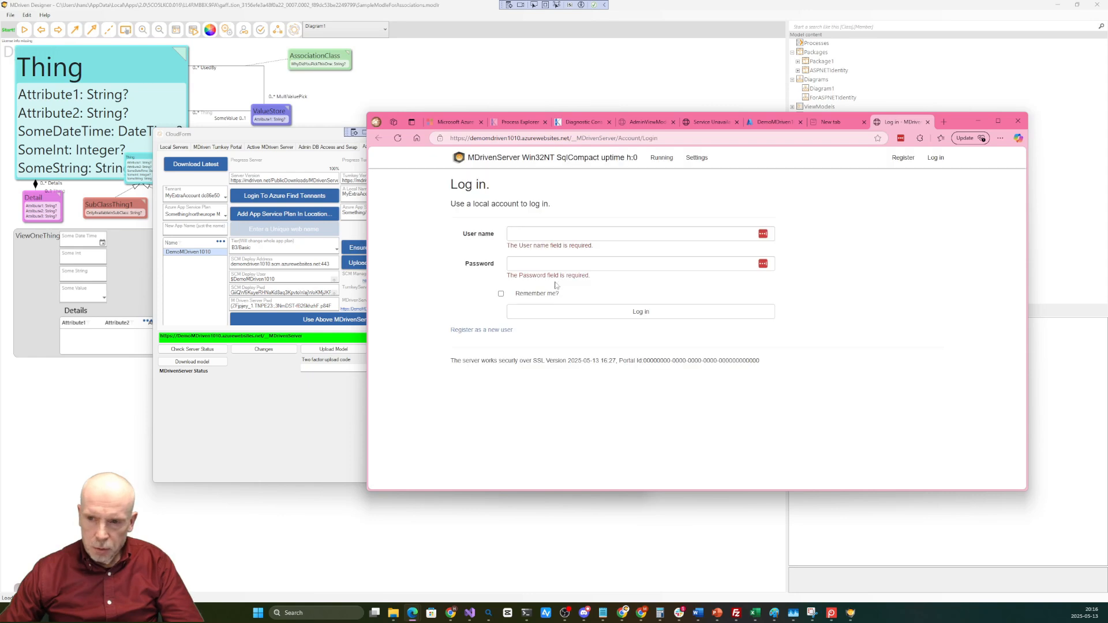
left_click(279, 308)
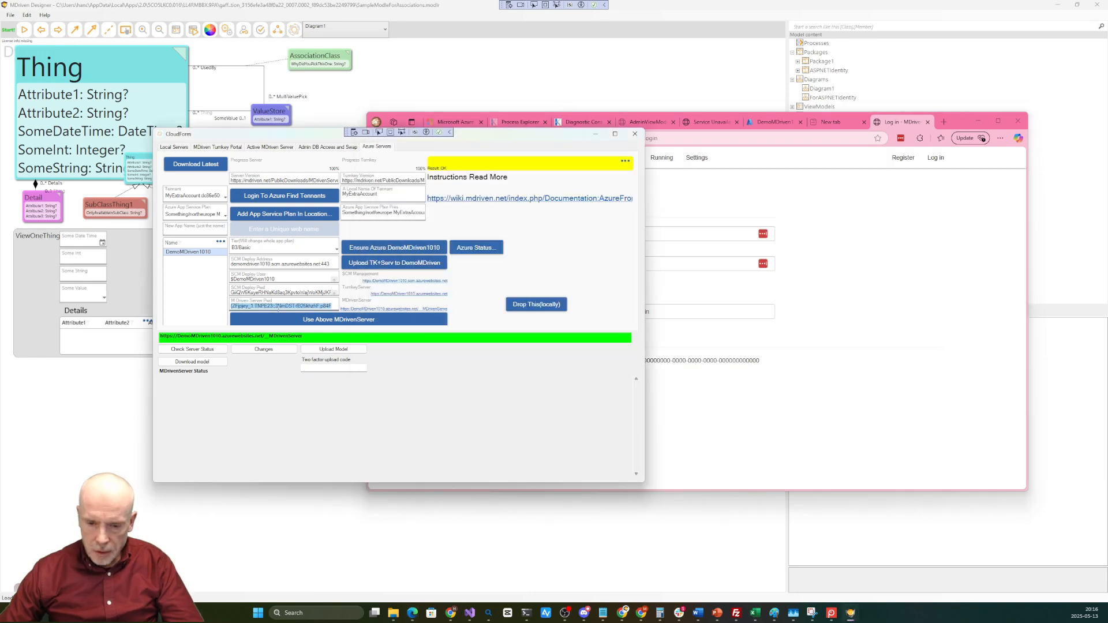
left_click(691, 235)
type("a")
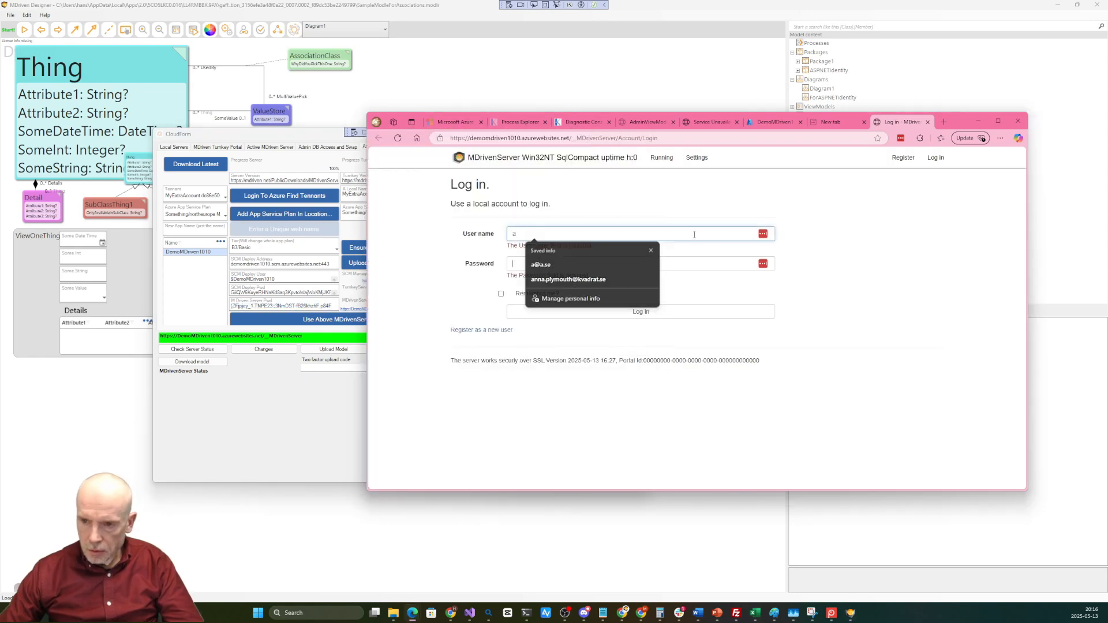
key("Tab")
key("ctrl+v")
key("Return")
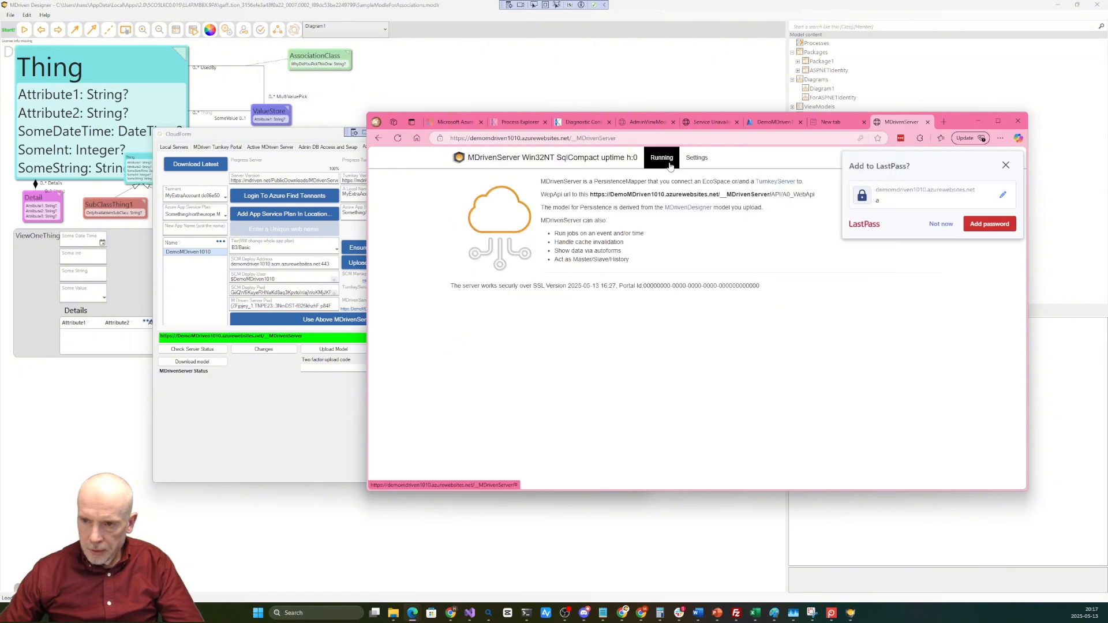
Open the Model page of the running MDriven Server and narrow the browser window to uncover the cloud form.
left_click(662, 159)
left_click(663, 177)
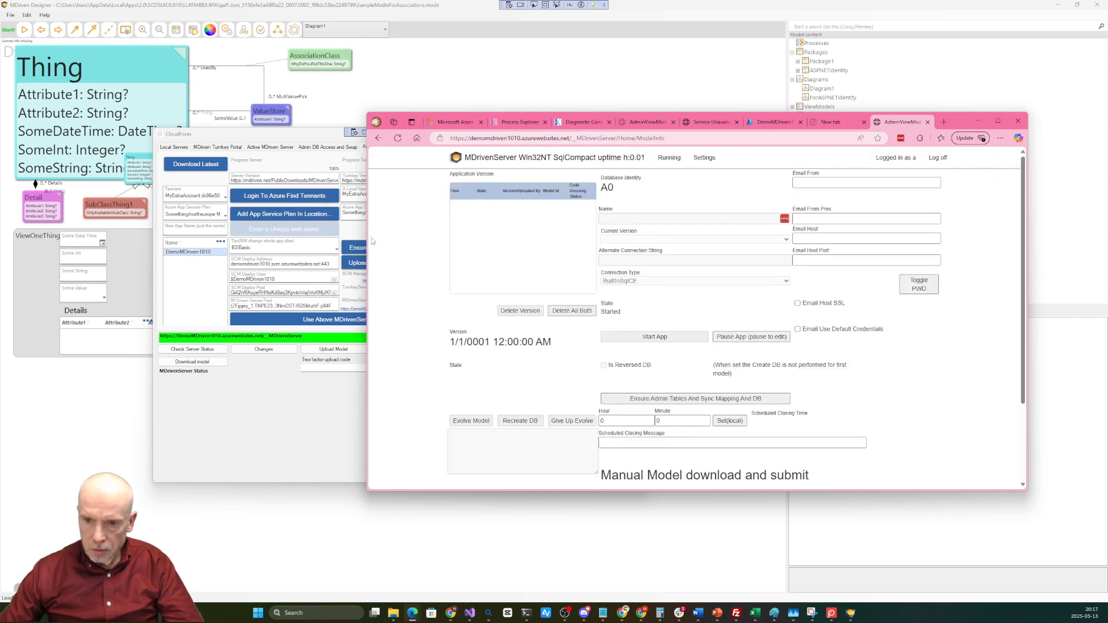
left_click_drag(368, 241, 526, 260)
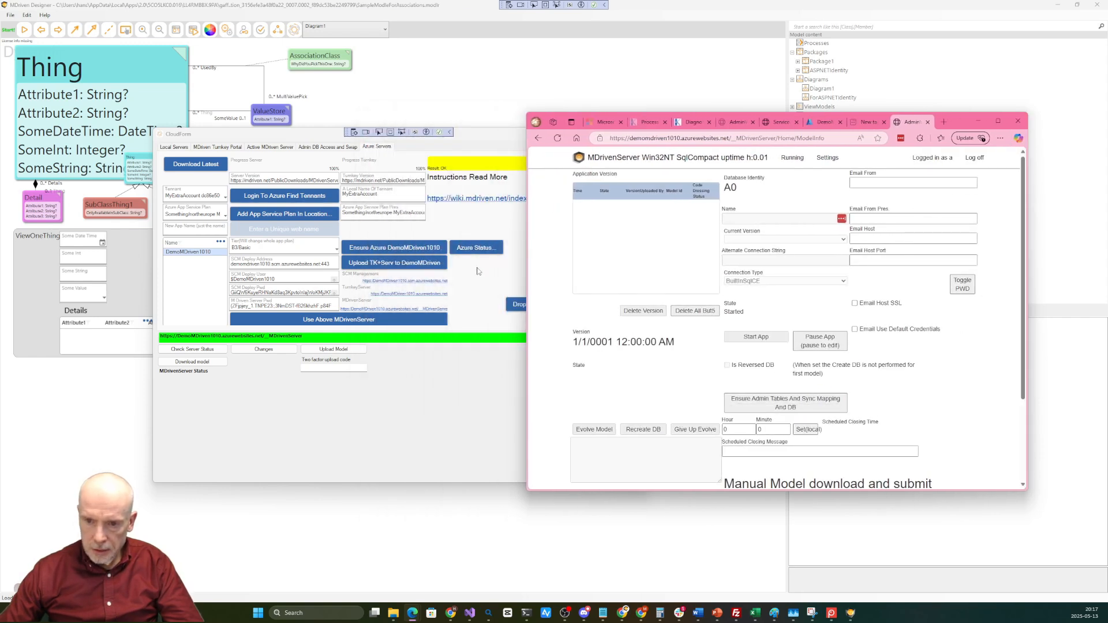
Check the server status from the cloud form and read the current state and version entry.
left_click(388, 393)
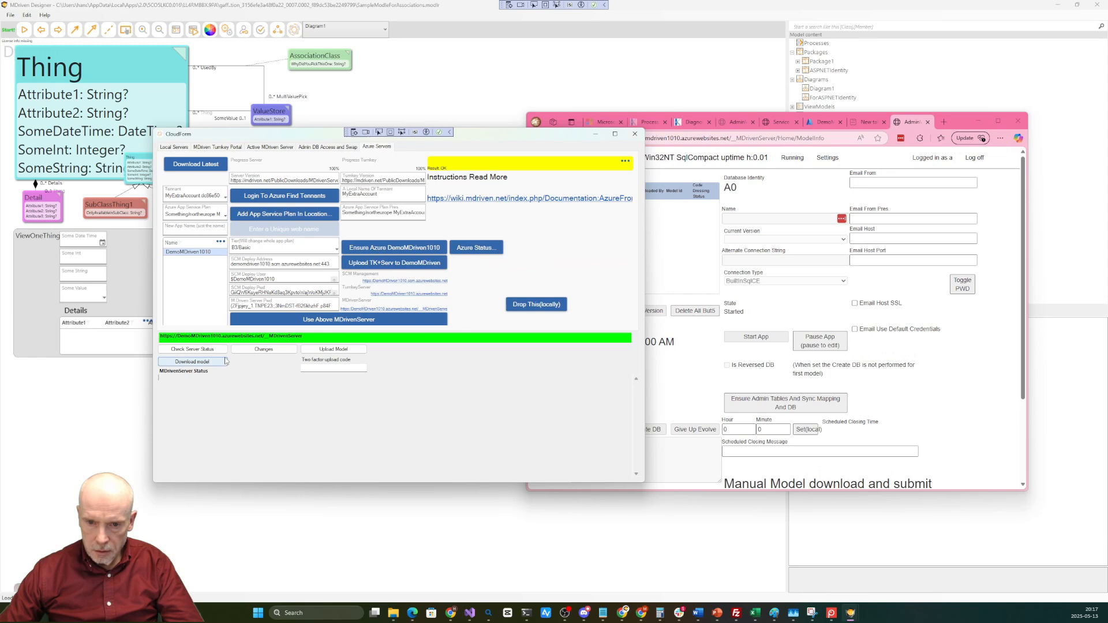
left_click(196, 350)
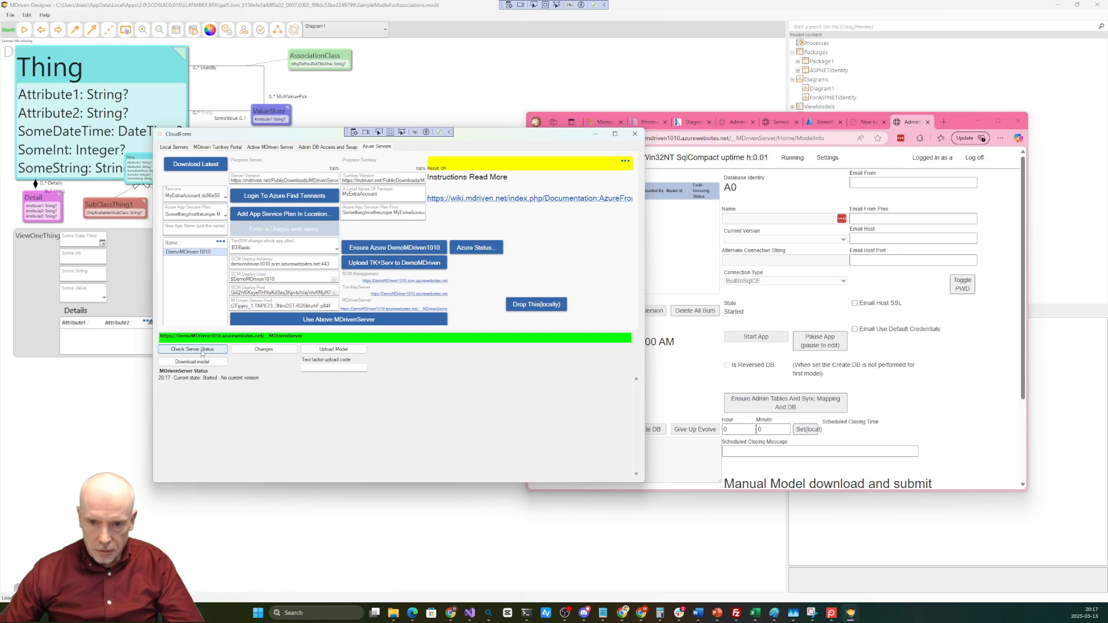
left_click_drag(172, 381, 264, 382)
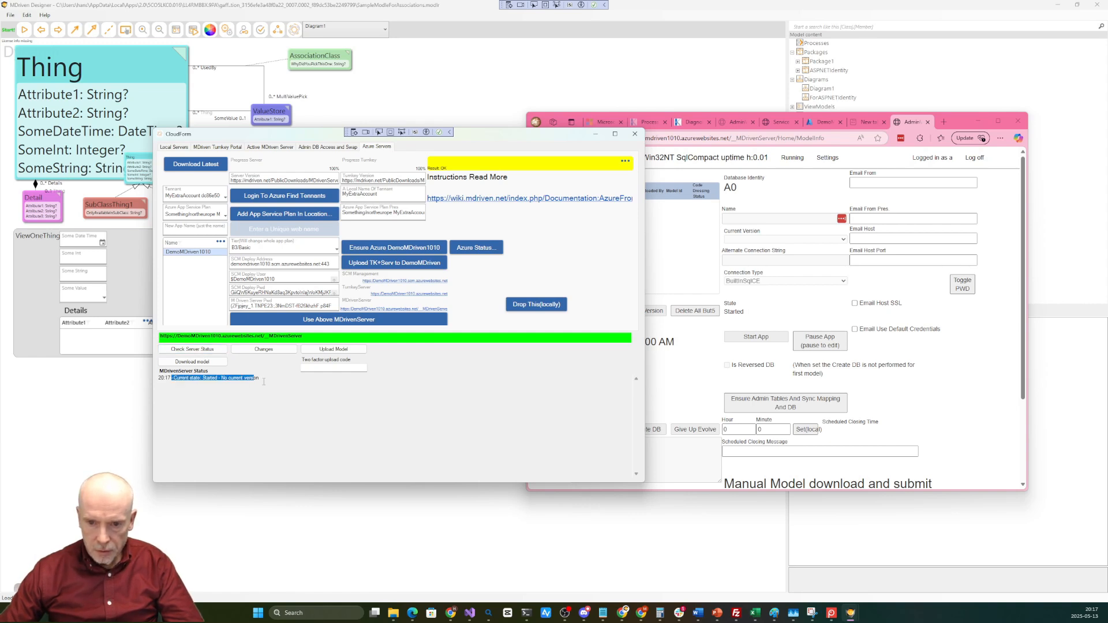
Upload the model to the DemoMDriven1010 MDriven Server and check the server status twice to follow the database creation.
left_click(343, 351)
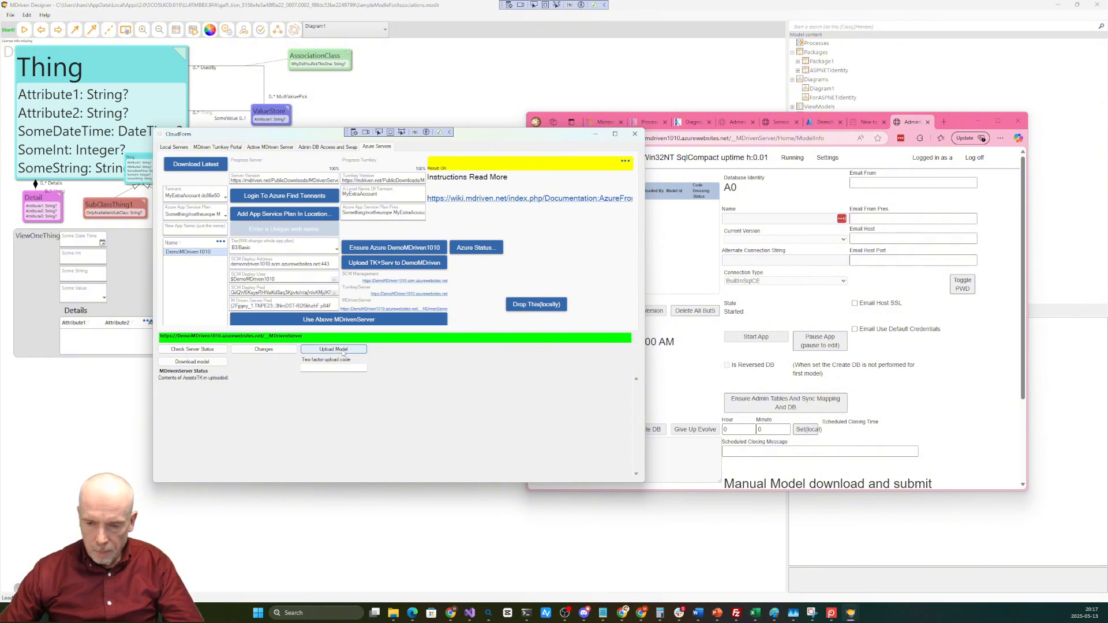
left_click(210, 352)
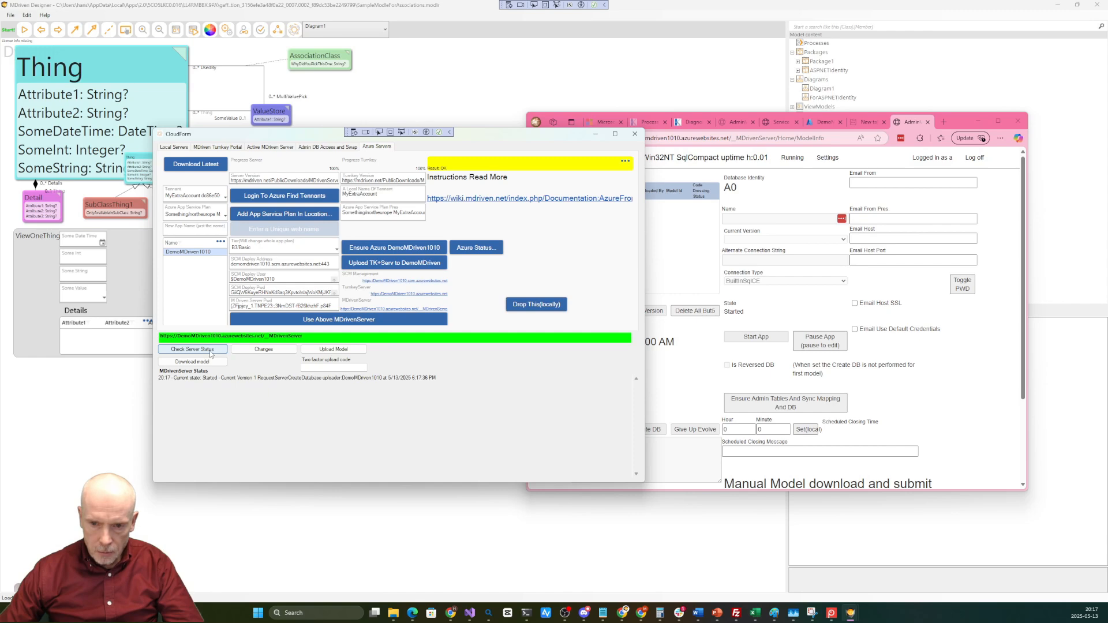
left_click(209, 353)
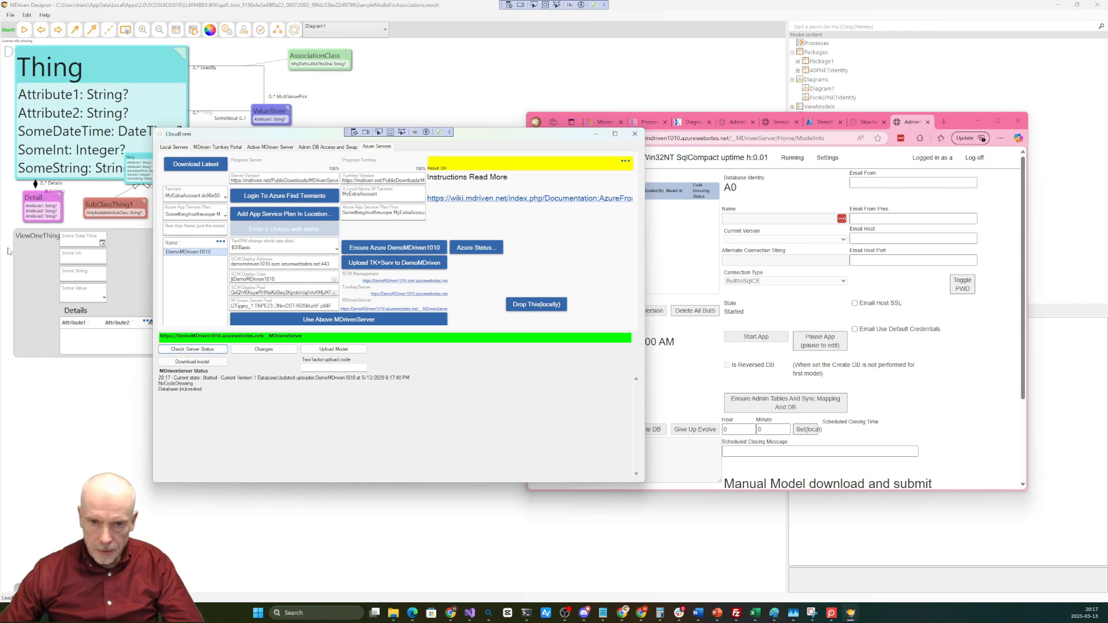
Delete Attribute2 and Attribute1 from the Thing class in the diagram and save the model.
left_click(52, 116)
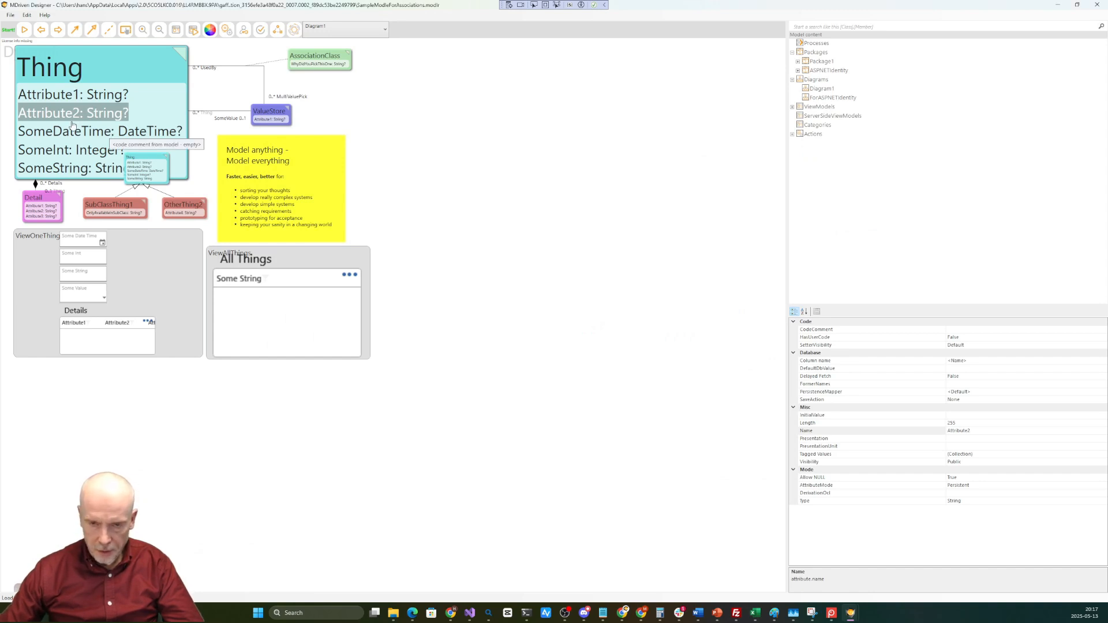
key("Delete")
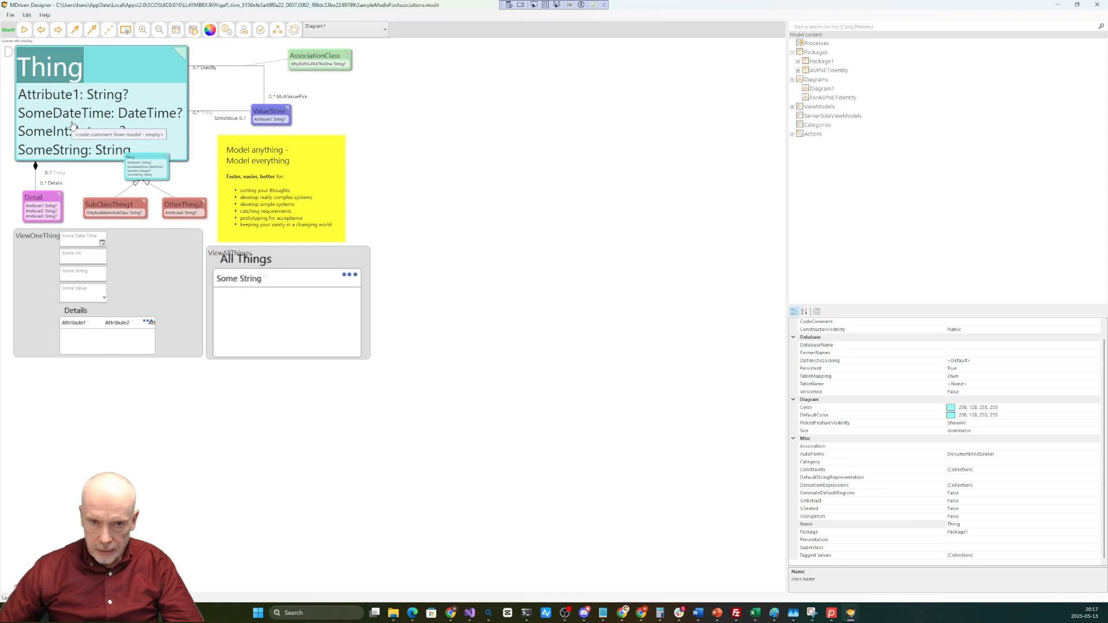
key("Down")
key("Delete")
key("ctrl+s")
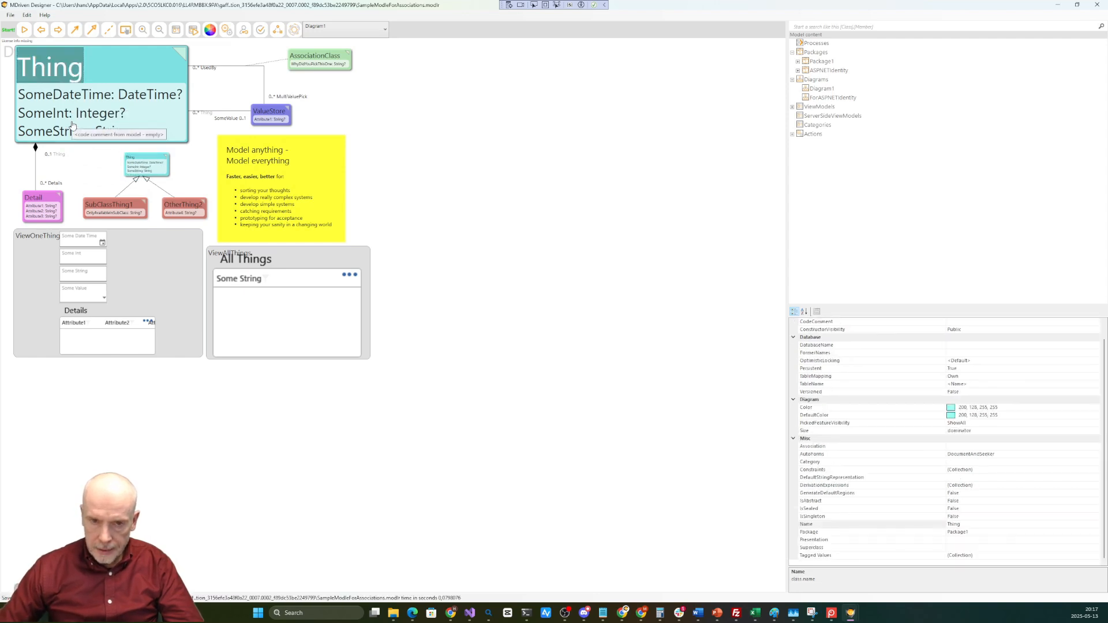
Compare the local model with the server's model, display the diff, and decline saving the checksum data to files.
key("alt+Tab")
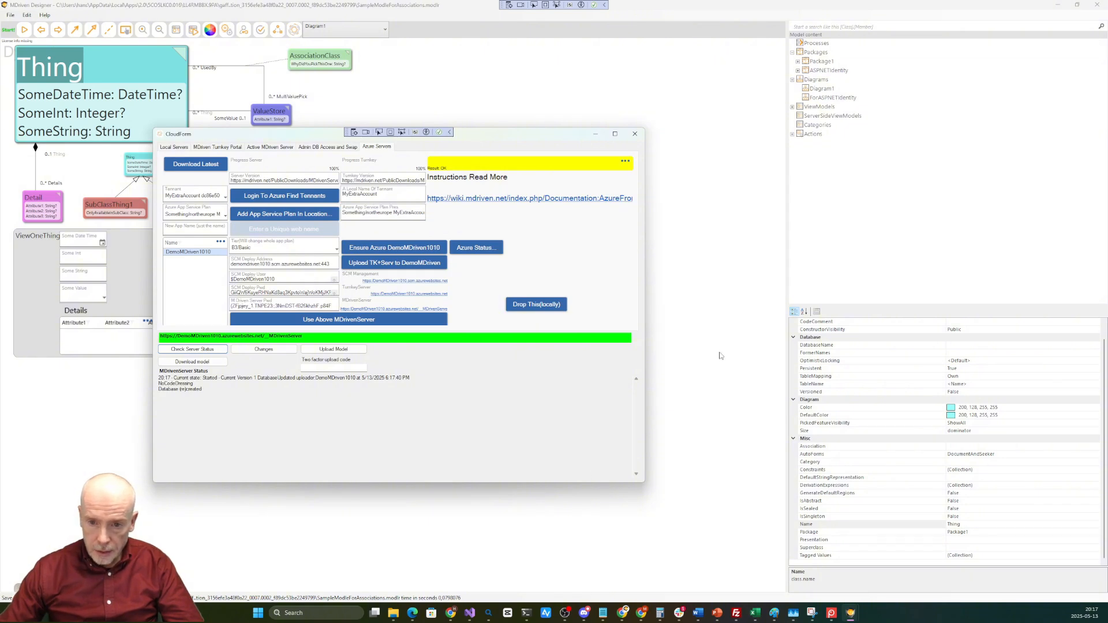
left_click(268, 350)
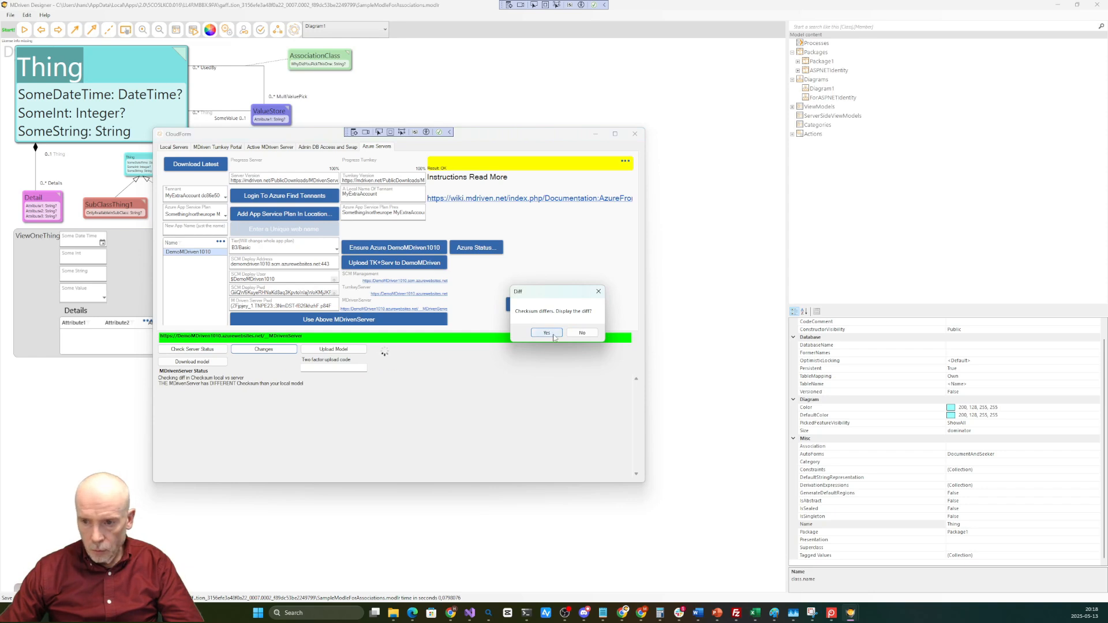
left_click(547, 334)
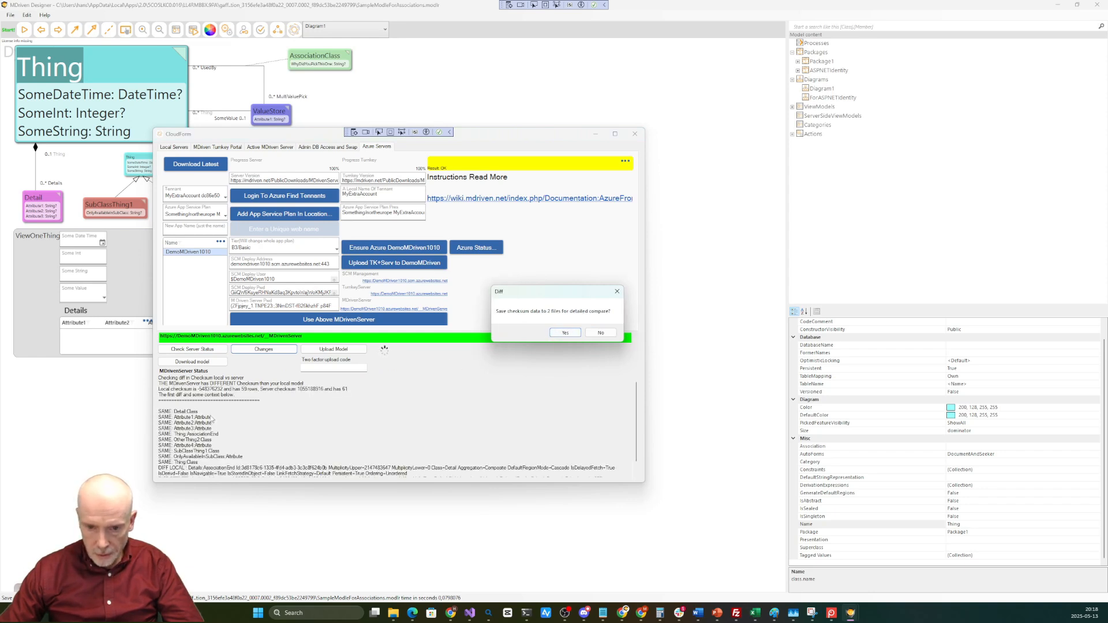
left_click(601, 333)
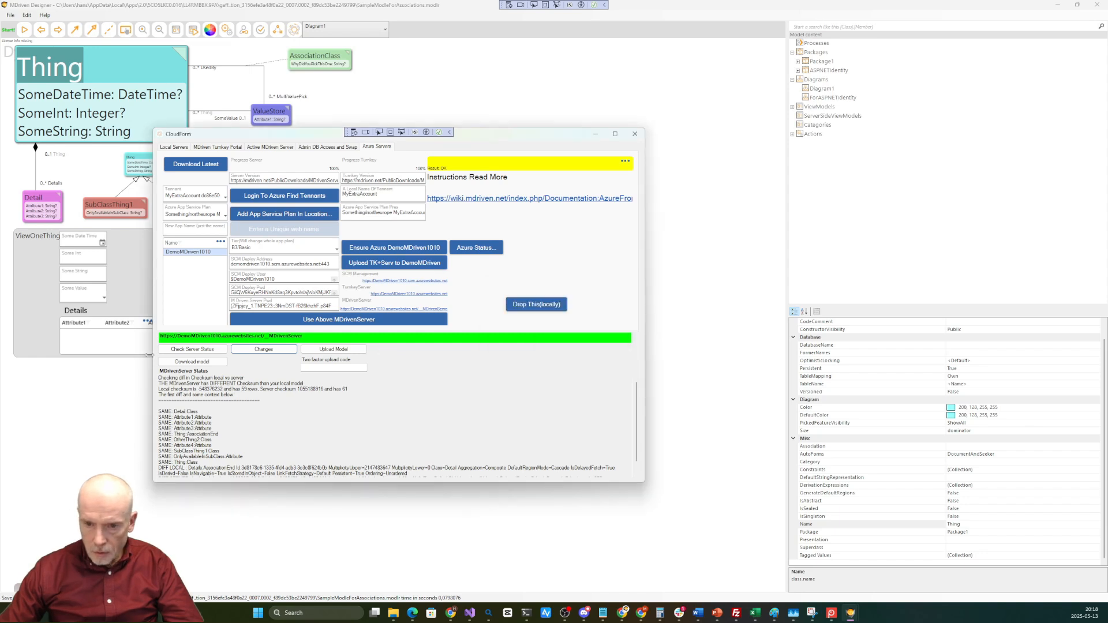
Upload the changed model to the MDriven Server, check the server status, and examine the evolve warnings for Attribute1 and Attribute2.
left_click(347, 352)
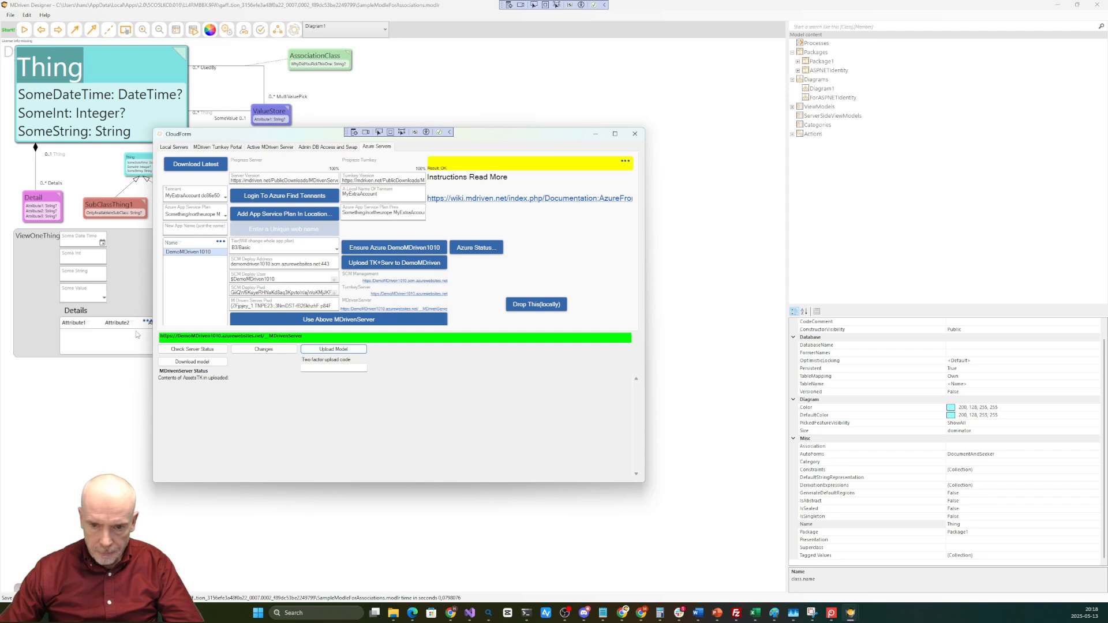
left_click(186, 350)
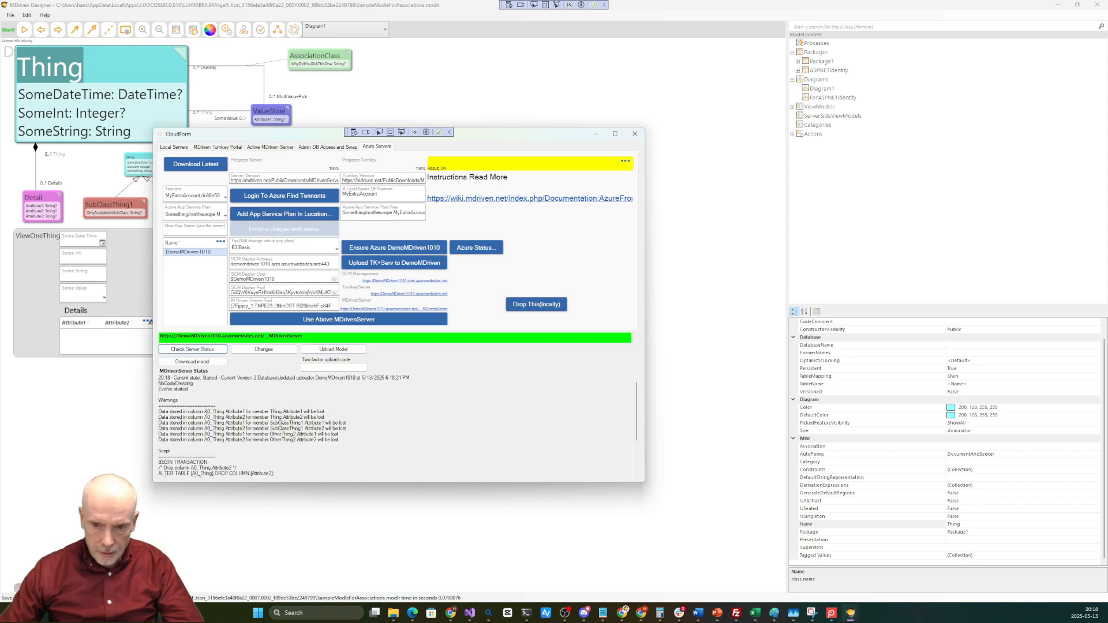
left_click_drag(205, 411, 326, 453)
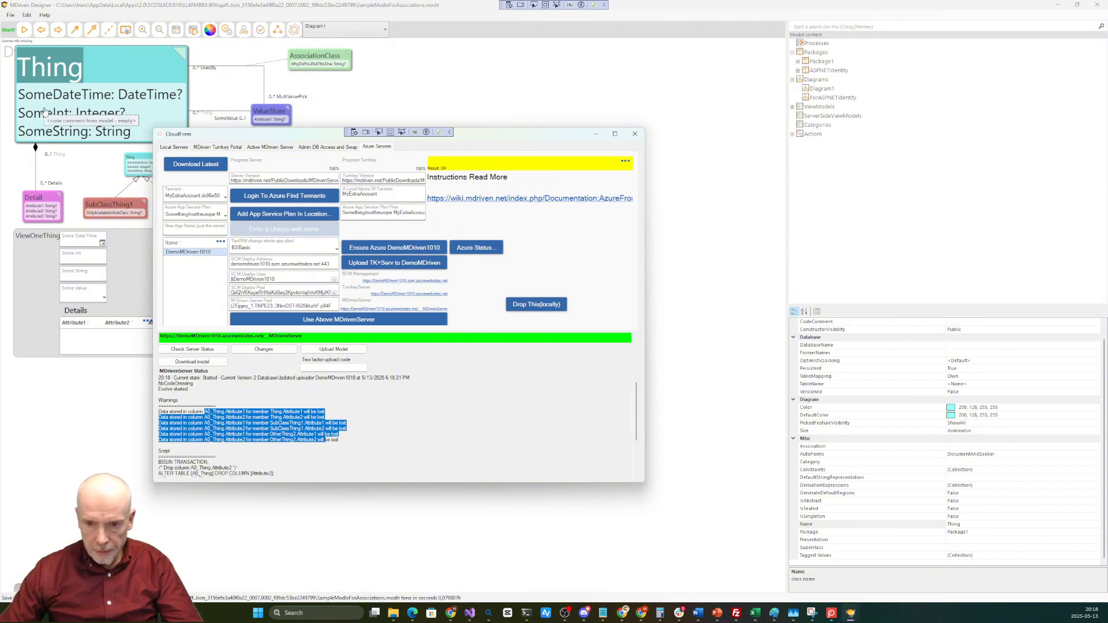
left_click_drag(270, 412, 317, 434)
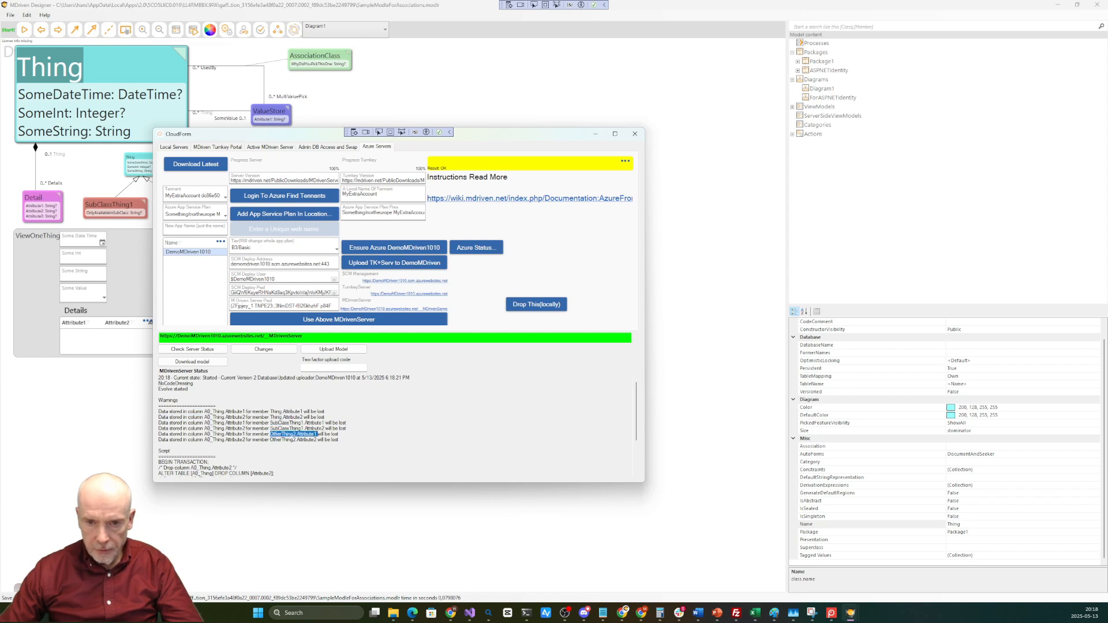
Review the Thing class and its subclasses in the diagram and open the TurnkeyServer site of DemoMDriven1010 from the cloud form.
left_click(98, 189)
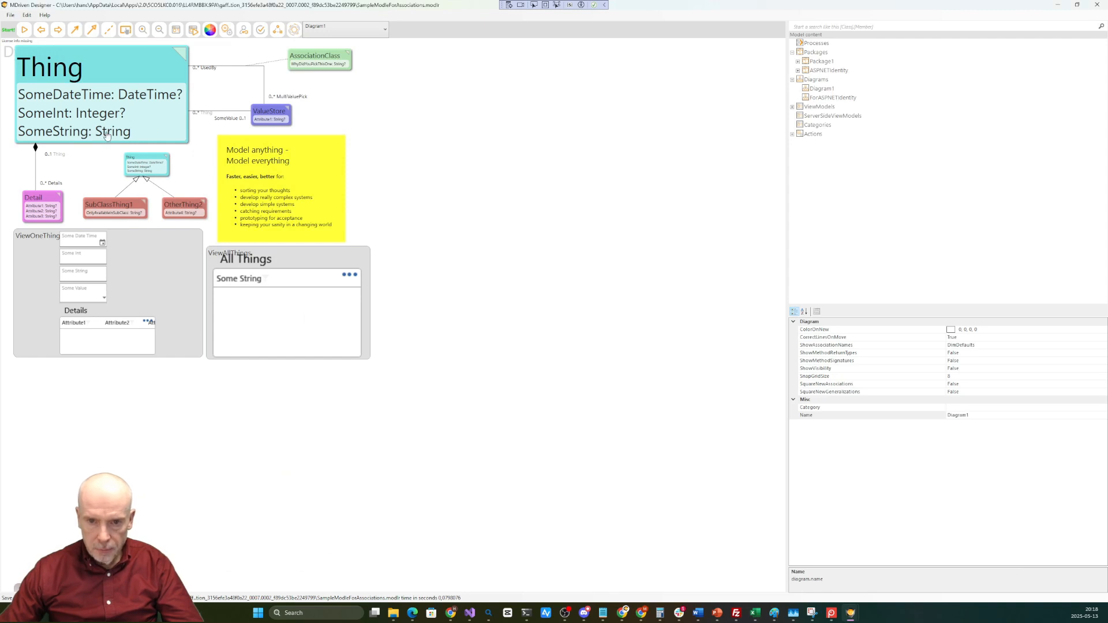
key("alt+Tab")
left_click(478, 401)
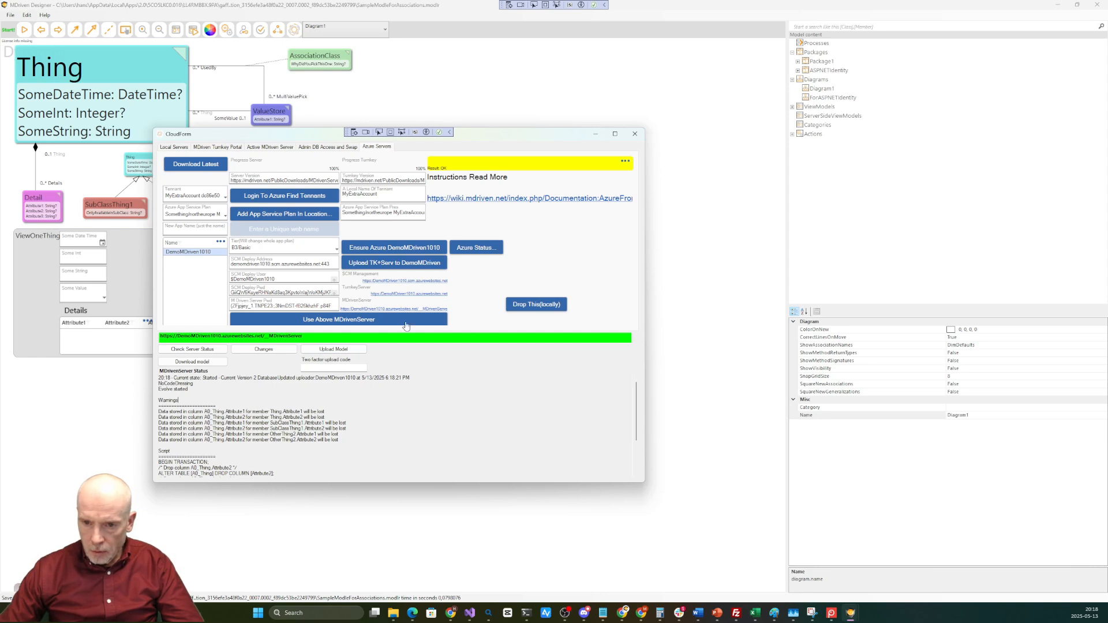
left_click(399, 295)
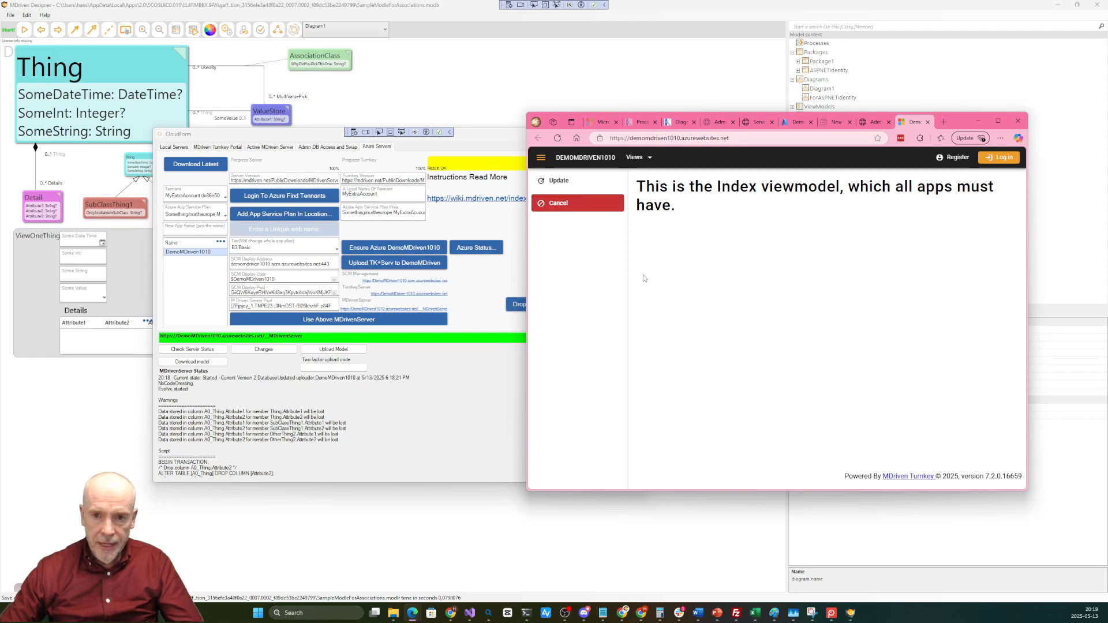
Create a Thing with Some String set to "ssss" in the All Things view of DemoMDriven1010 and save it.
left_click_drag(1028, 257, 877, 256)
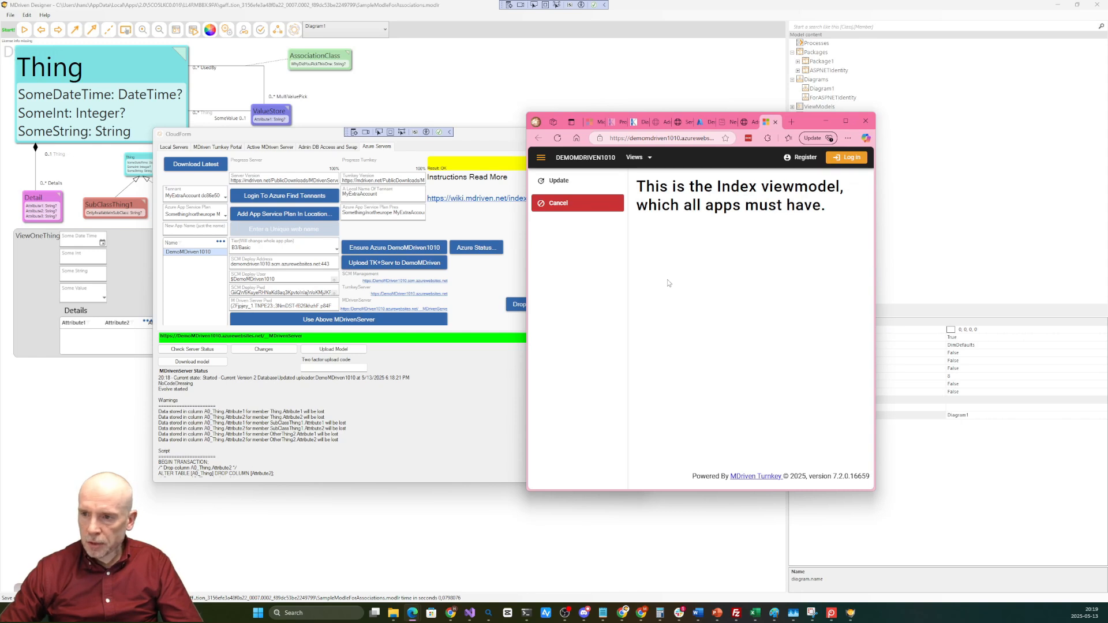
left_click(637, 157)
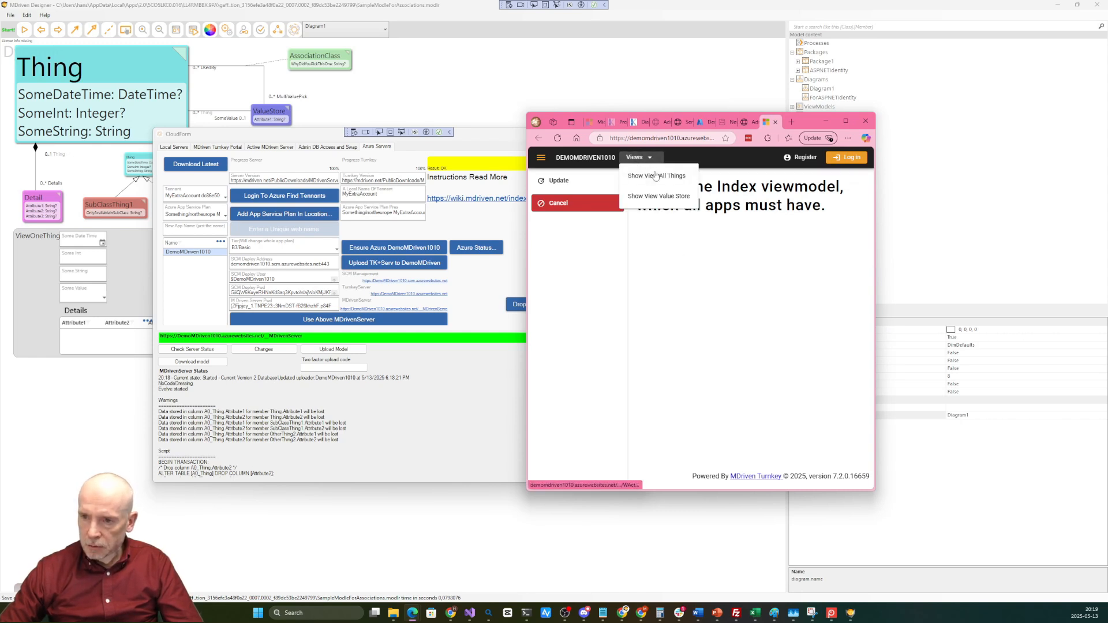
left_click(657, 175)
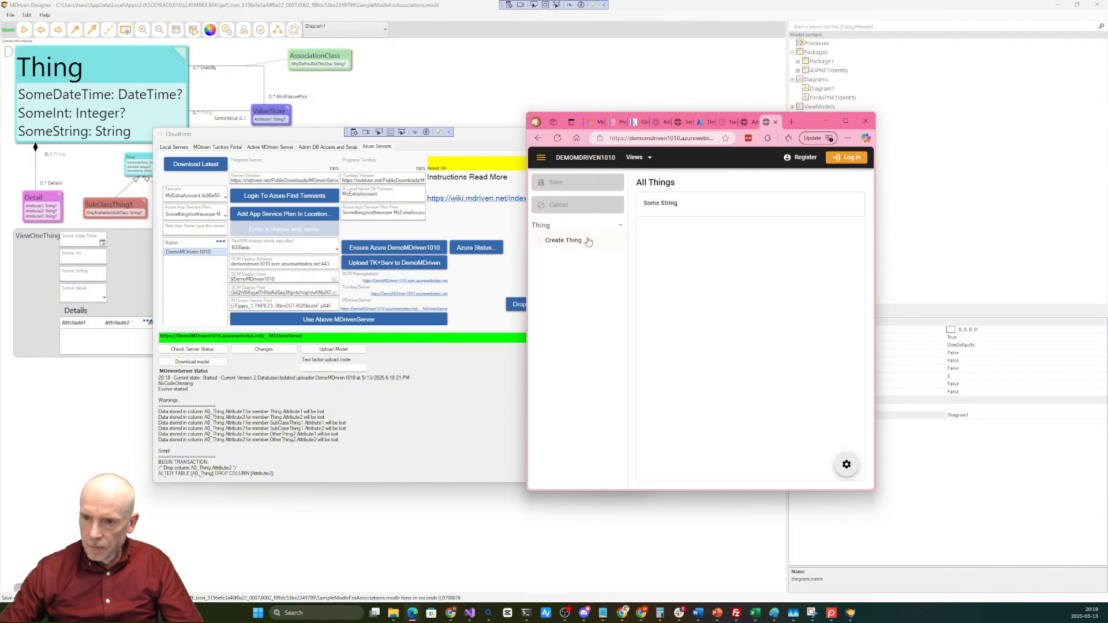
left_click(588, 241)
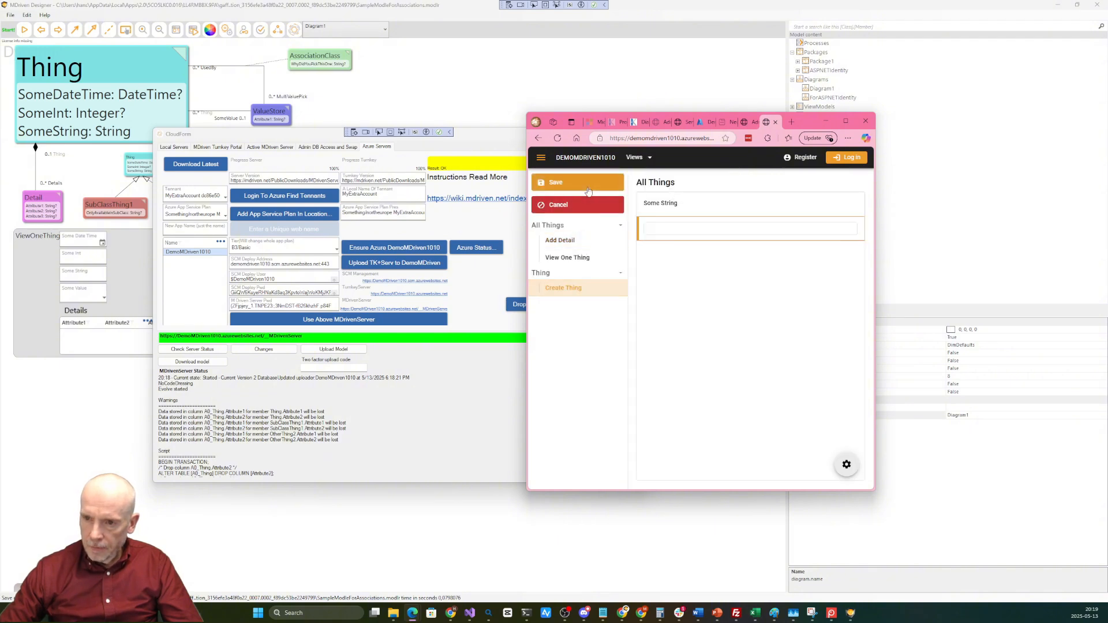
left_click(589, 187)
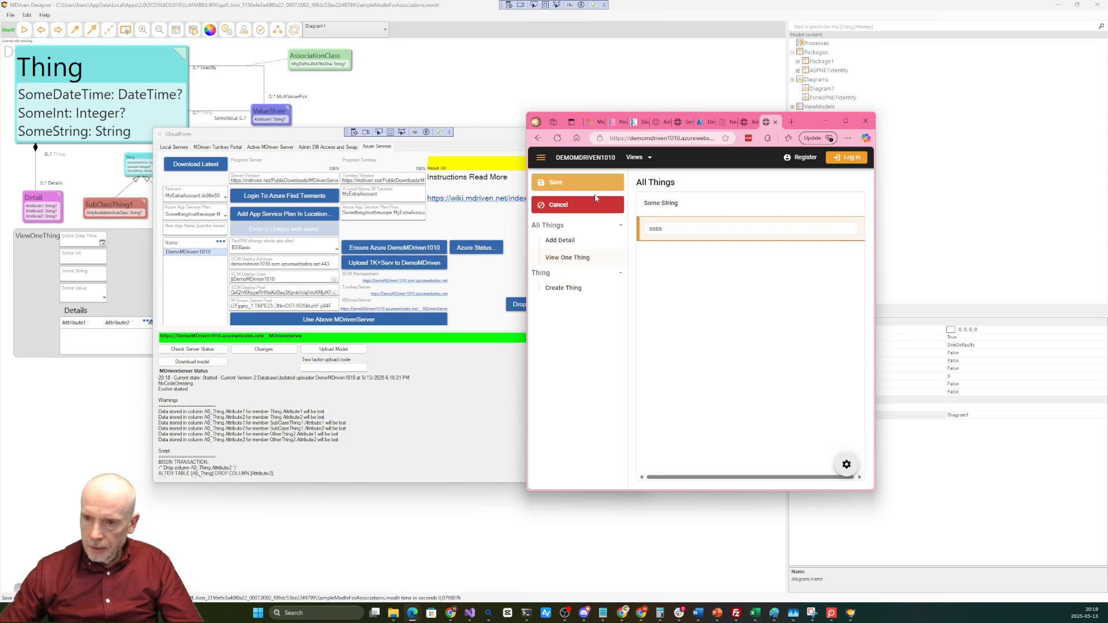
left_click(595, 183)
View the details of the "ssss" Thing in a wider browser window and check the page's web address.
left_click(568, 258)
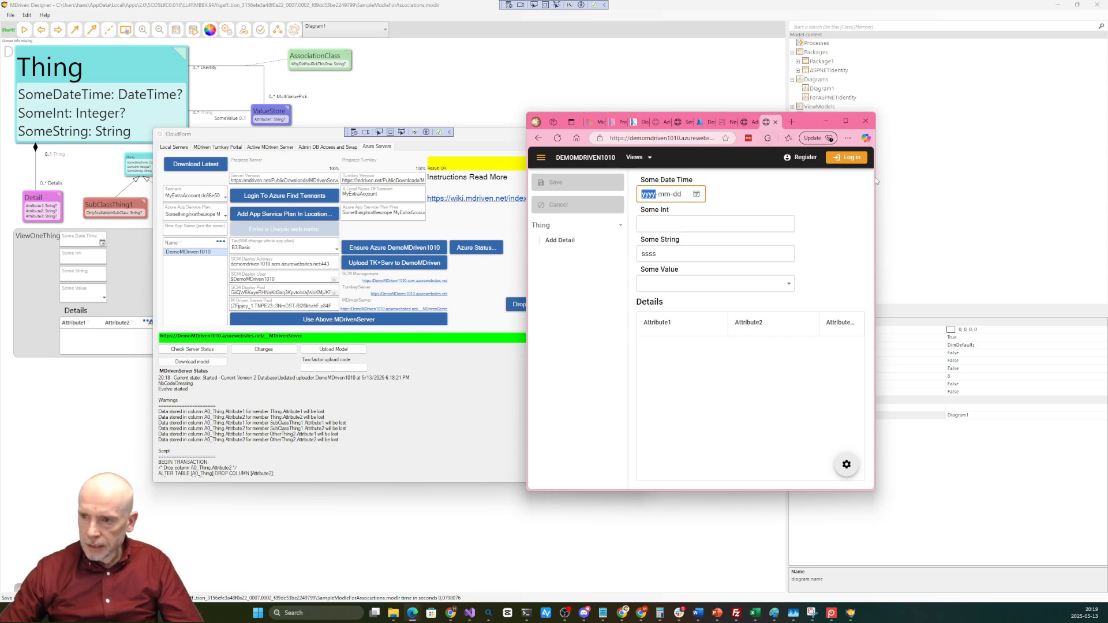
left_click_drag(875, 178, 968, 178)
key("ctrl+l")
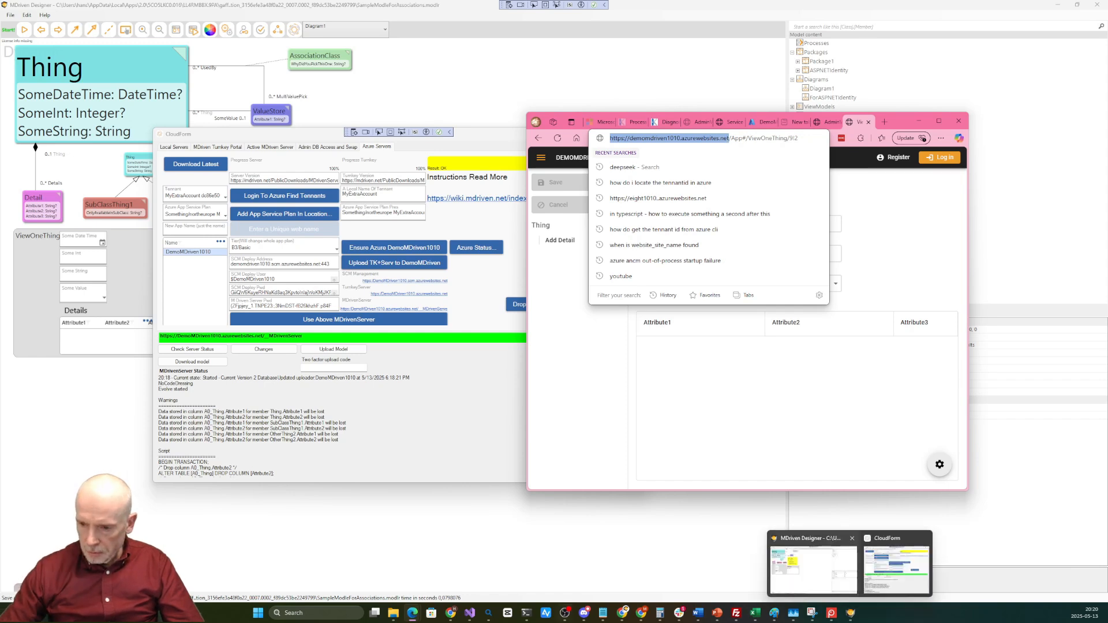
left_click(726, 446)
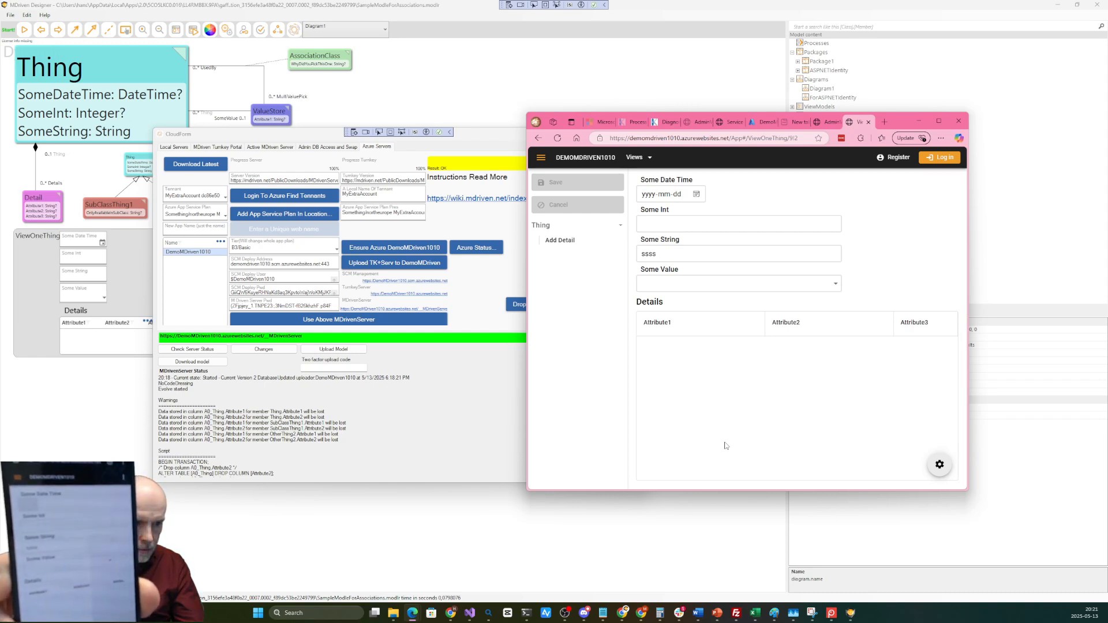
Change the Thing's Some String to "ssss hello world" and save it.
type("o")
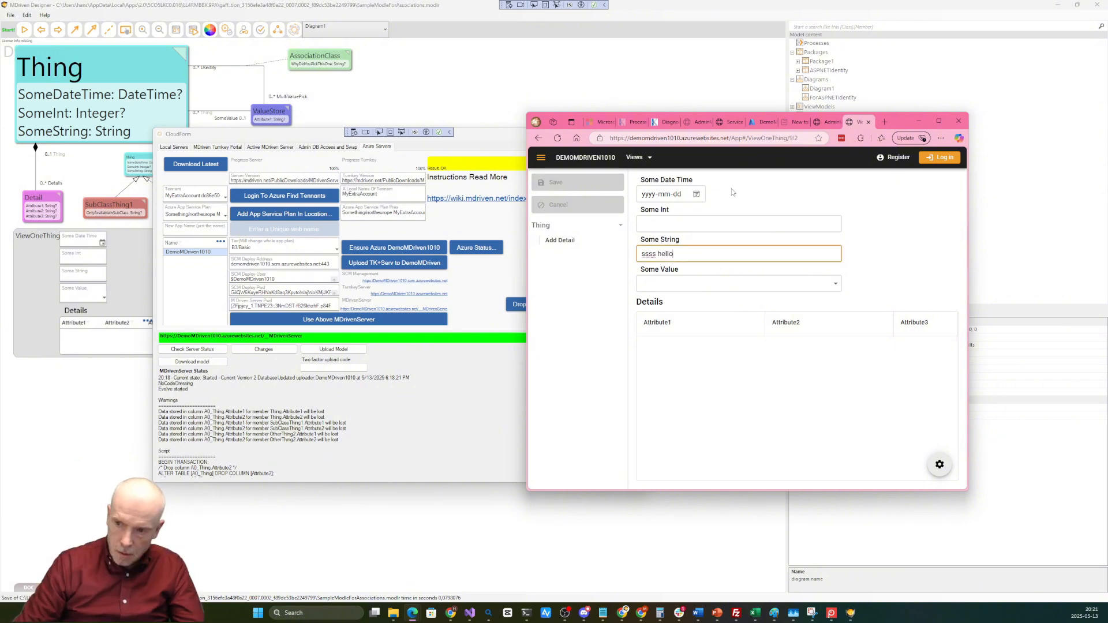
type(" world")
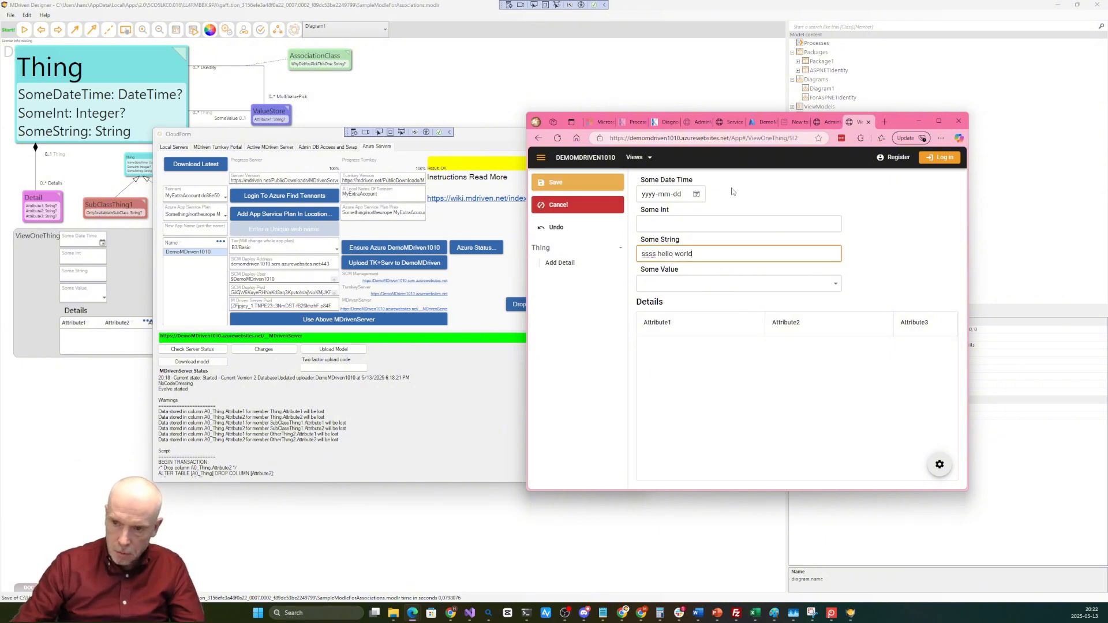
left_click(569, 190)
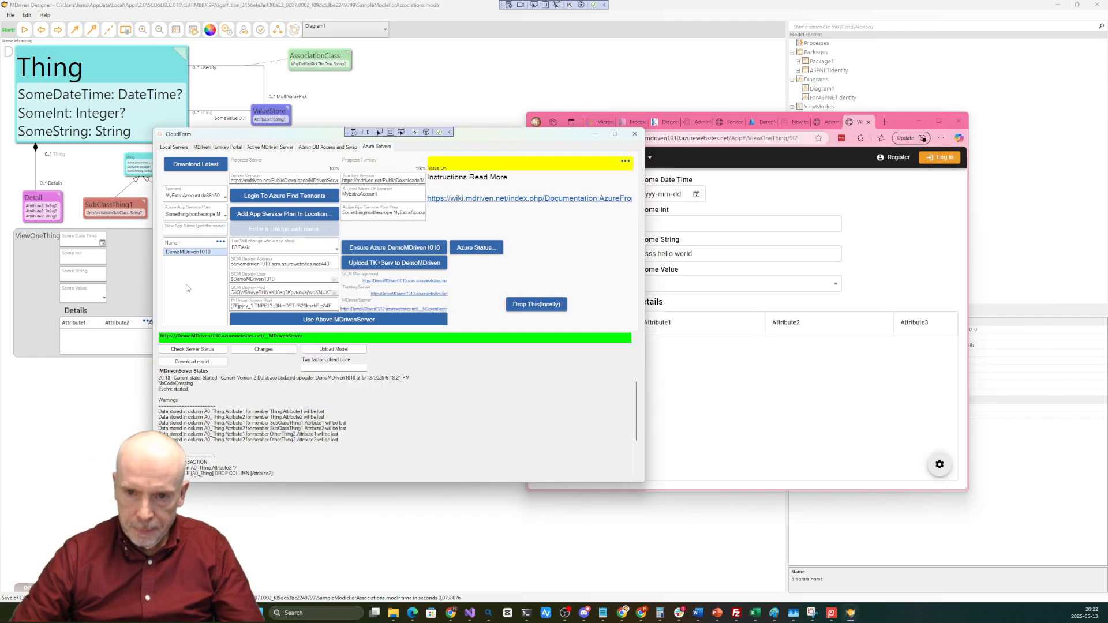
Add a new app named DemoMDriven1011 to the existing Azure app service plan in the cloud form.
left_click(194, 234)
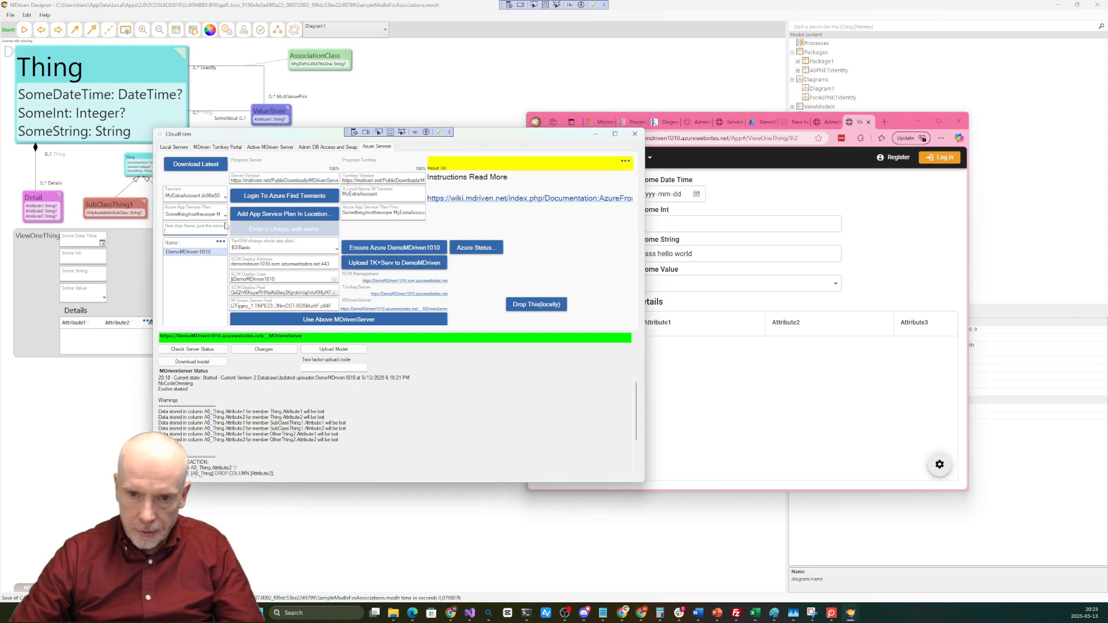
type("Demo")
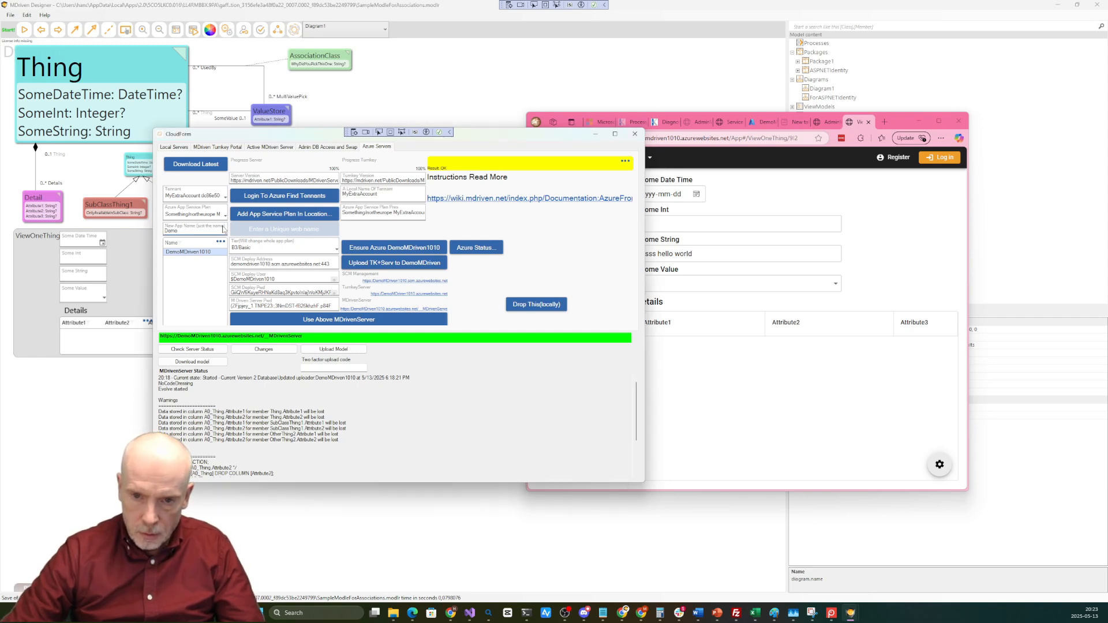
type("MDriven1")
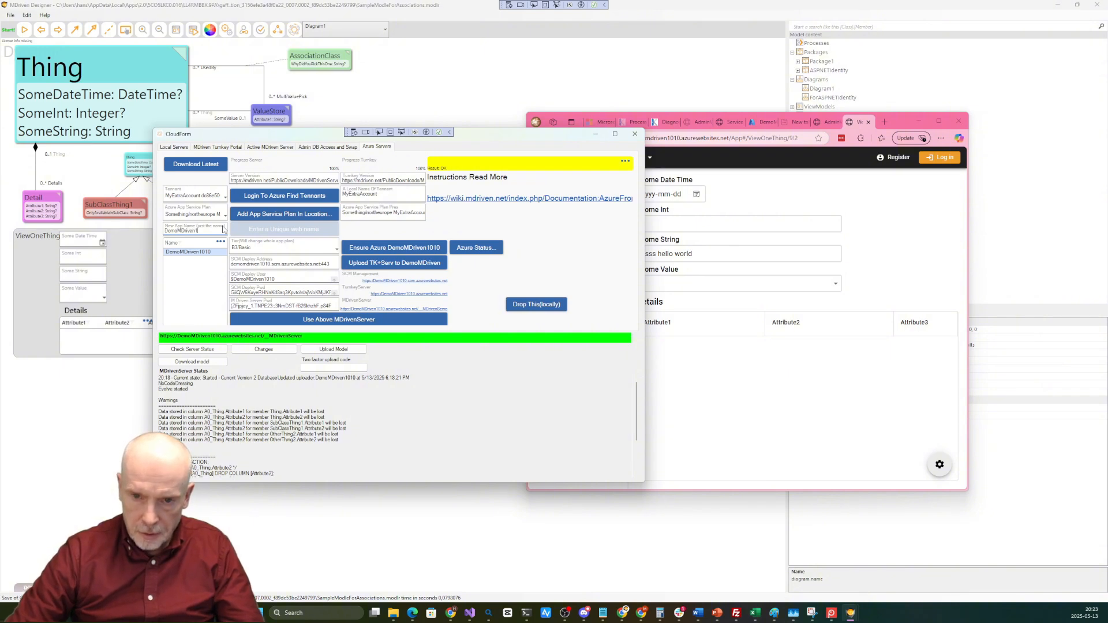
type("011")
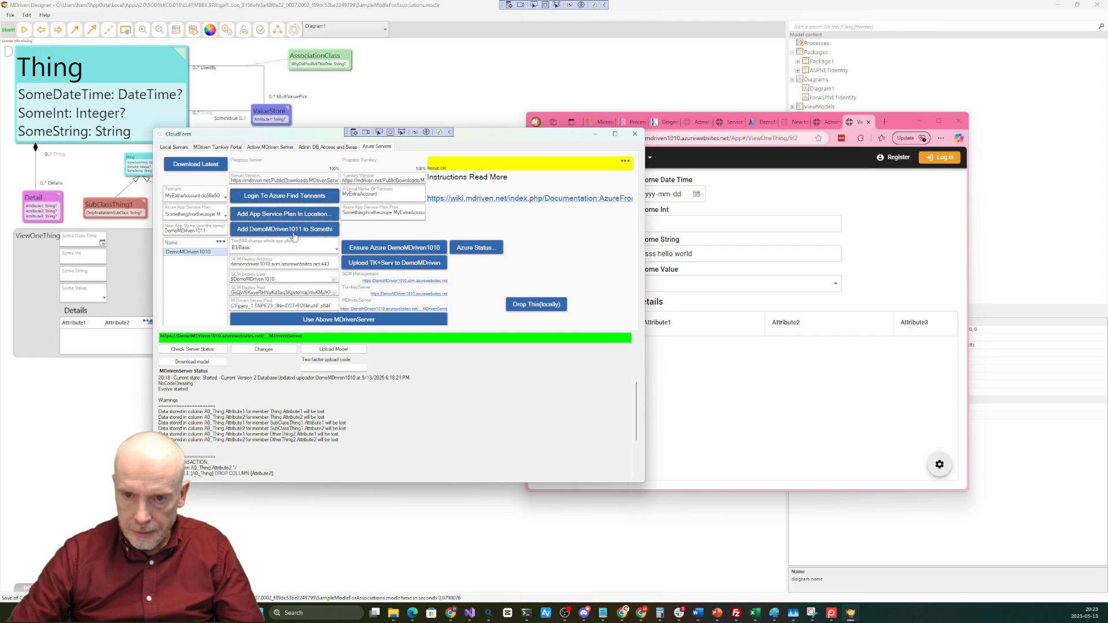
left_click(294, 231)
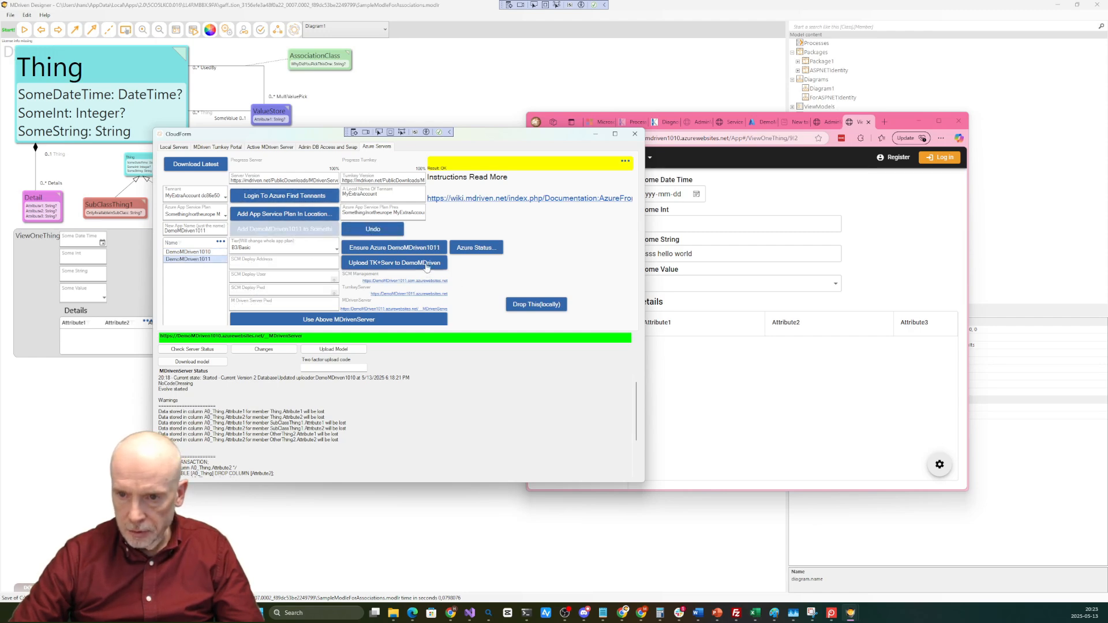
Set the plan tier to P0V3/PremiumV and ensure DemoMDriven1011 exists in Azure, signing in with the already signed-in account.
left_click(312, 247)
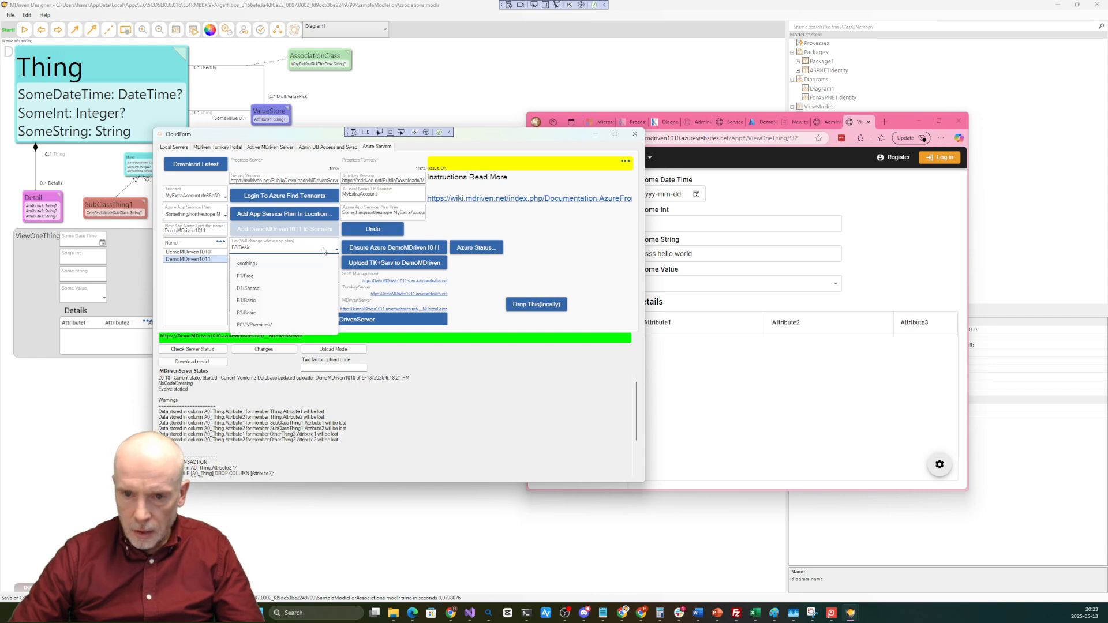
left_click(261, 326)
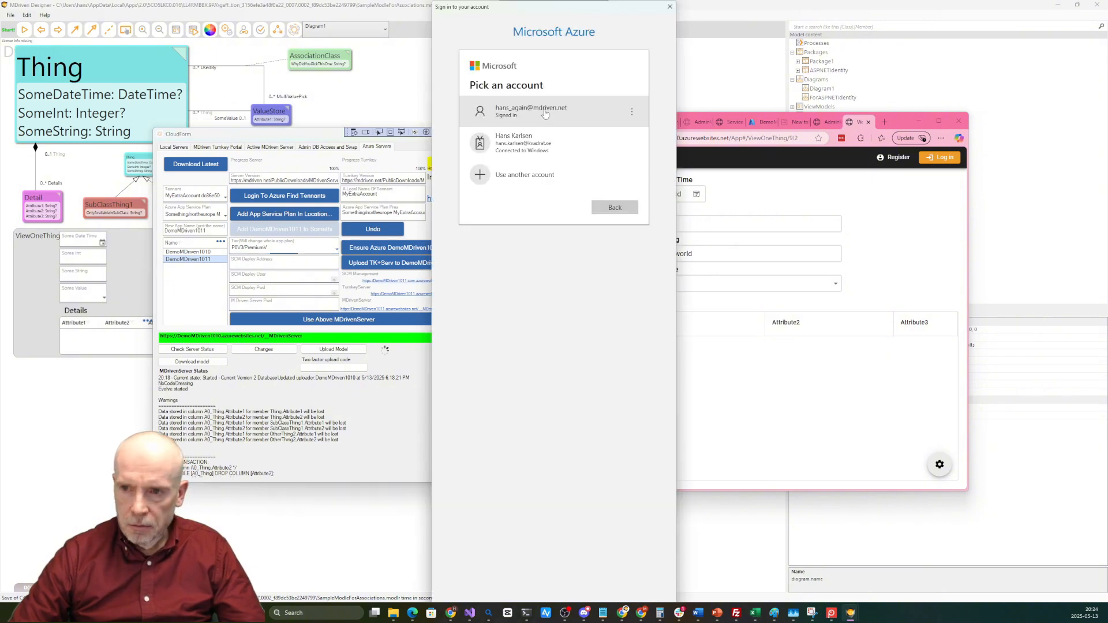
left_click(545, 113)
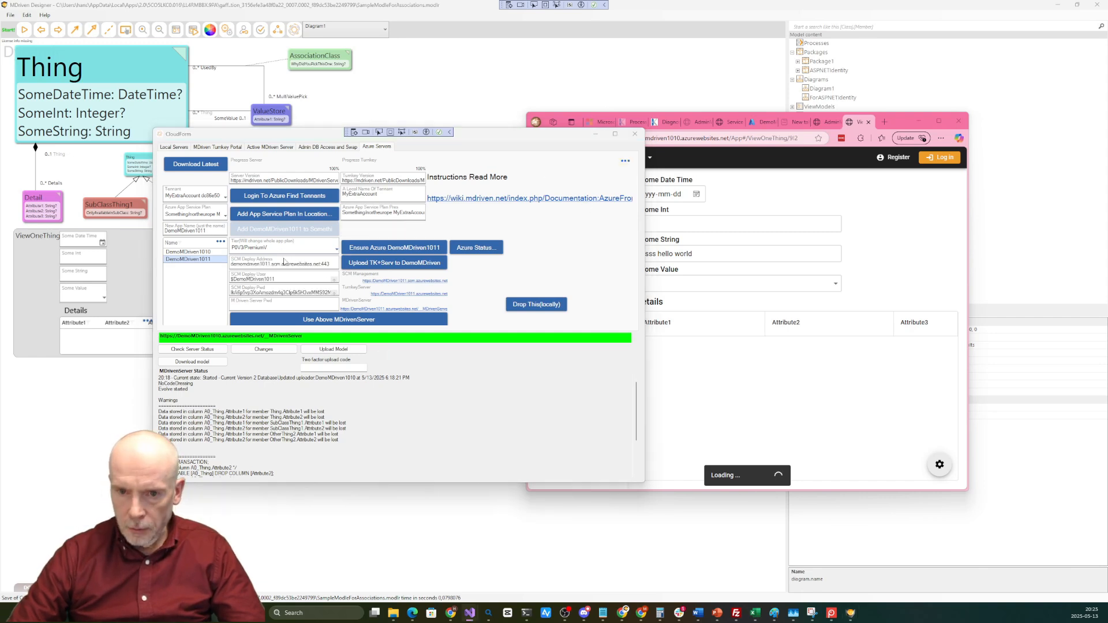
Upload Turnkey and MDrivenServer to DemoMDriven1011, then open that app's MDrivenServer site.
left_click(381, 265)
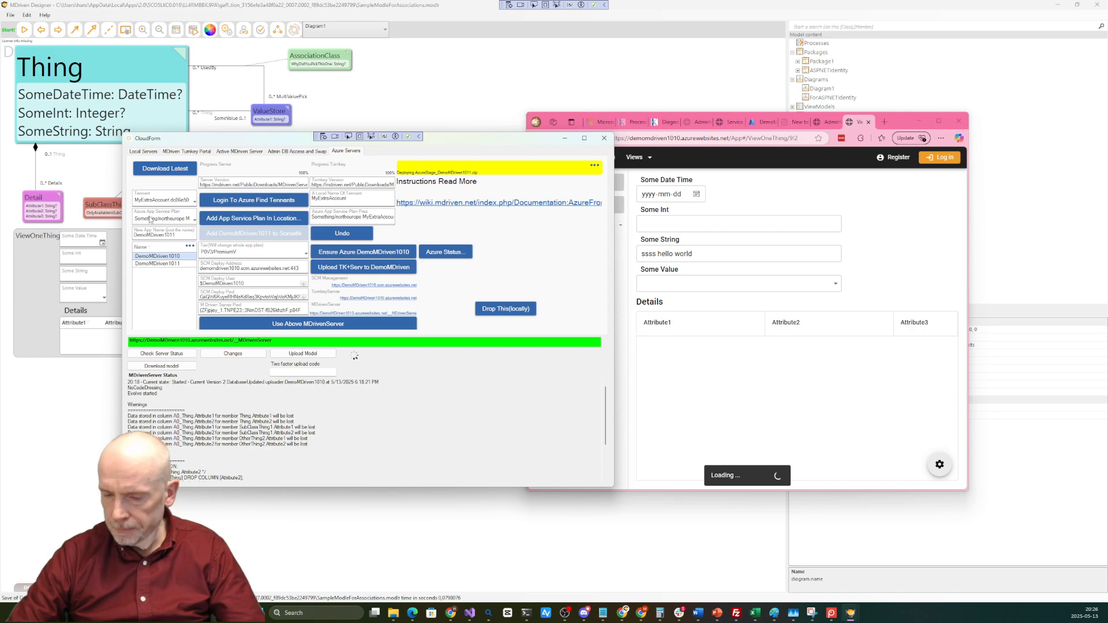
left_click(157, 264)
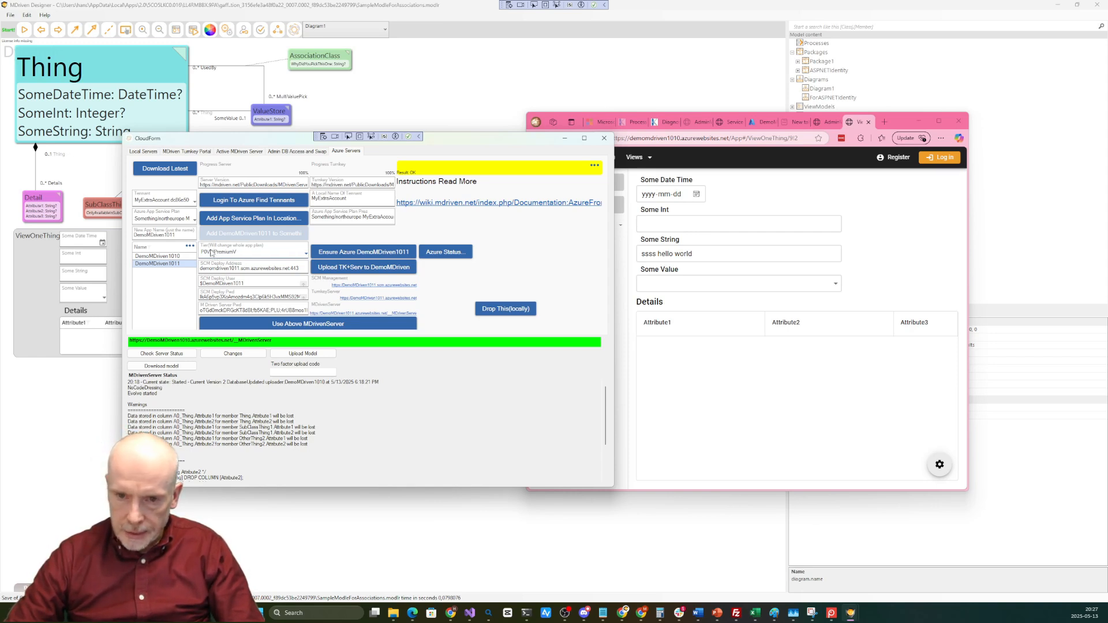
left_click(363, 313)
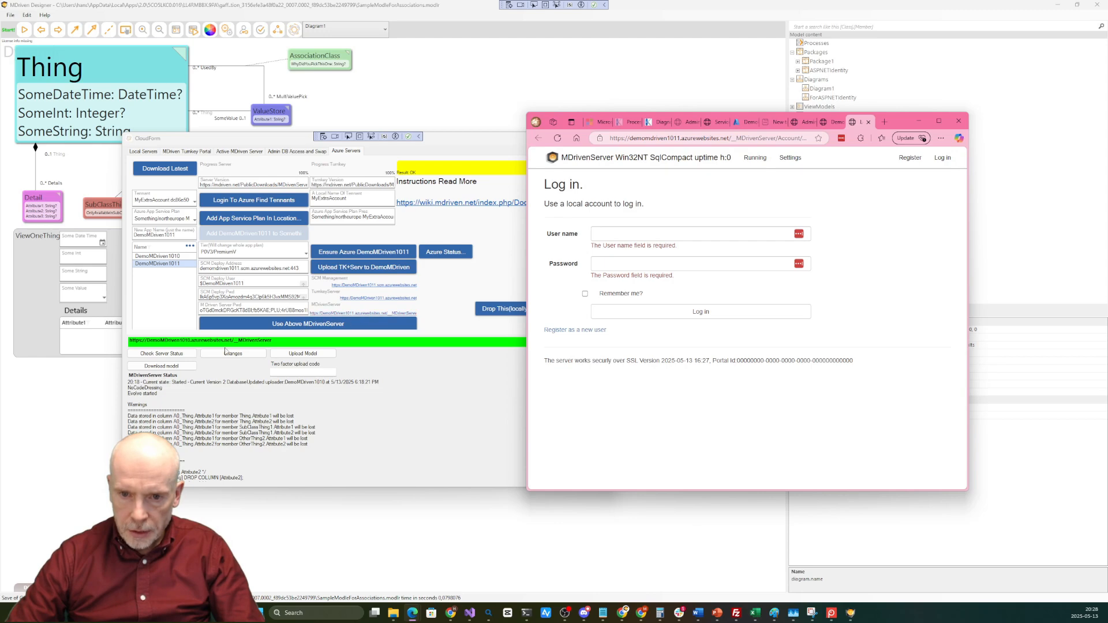
Target the DemoMDriven1011 MDrivenServer, check its status and upload the model, then open its TurnkeyServer site.
left_click(296, 326)
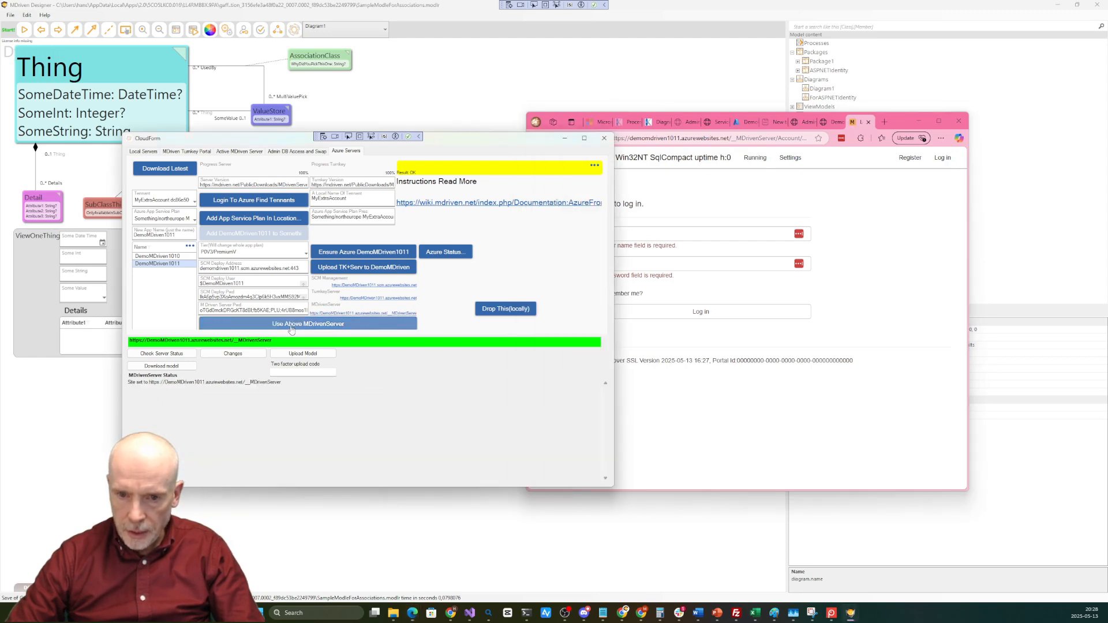
left_click(168, 355)
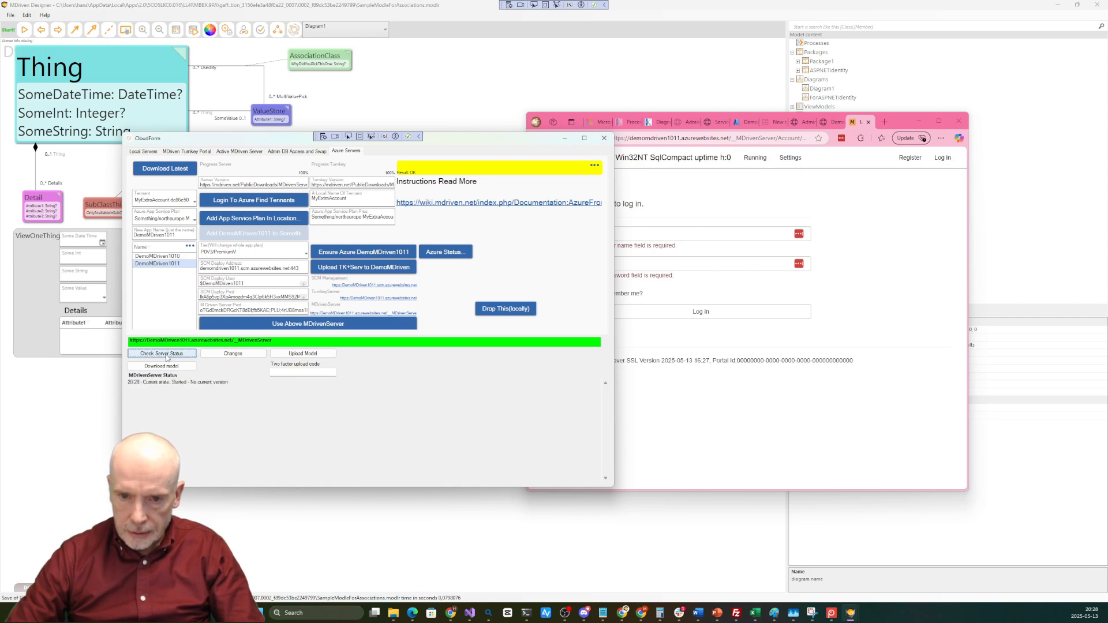
left_click(367, 300)
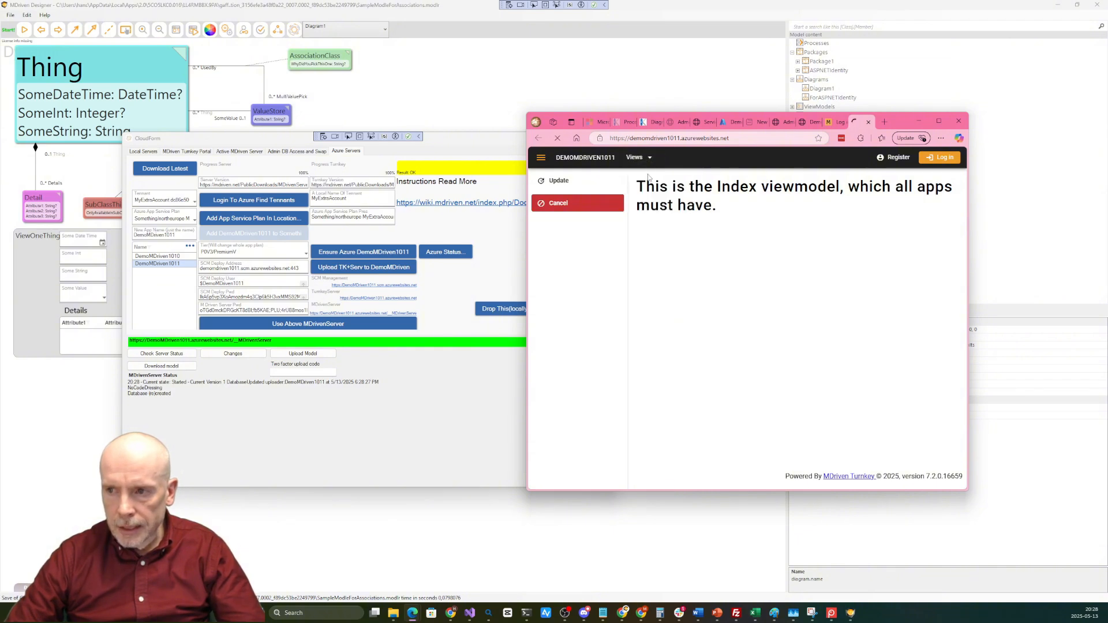
Create a Thing with Some String "this is the other one" in the All Things view of DemoMDriven1011 and save it.
left_click(679, 140)
left_click(768, 368)
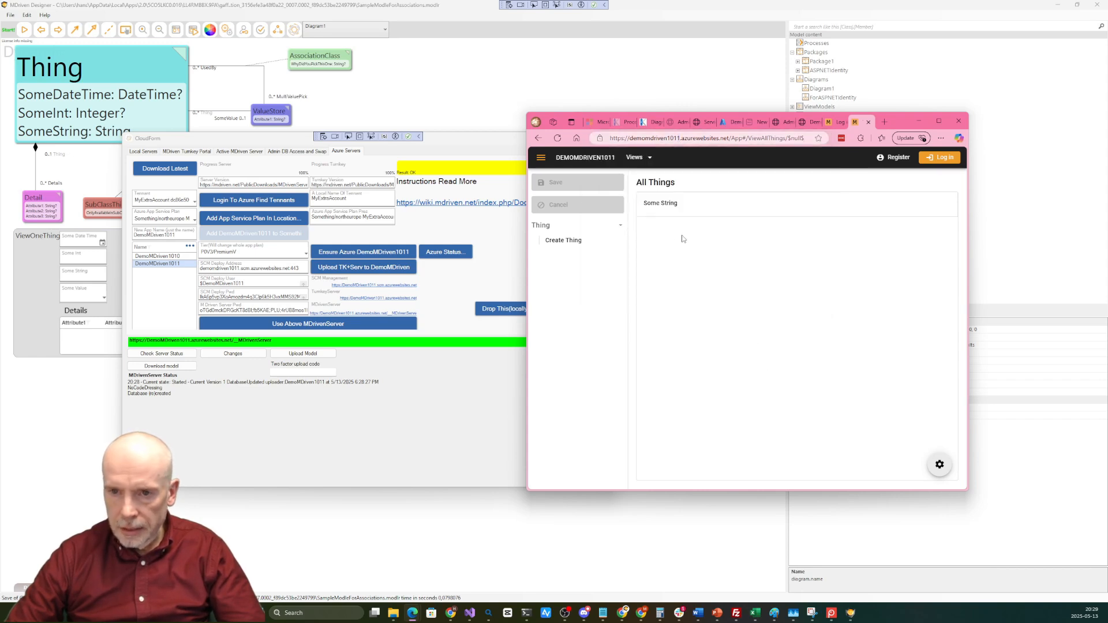
left_click(567, 241)
left_click(671, 230)
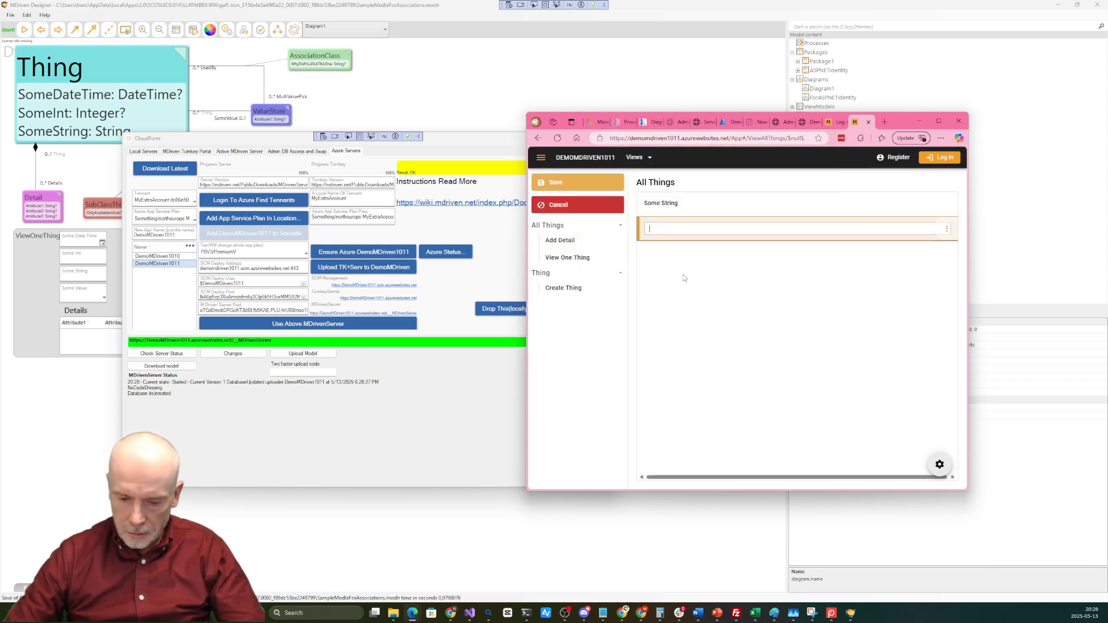
type("this is th")
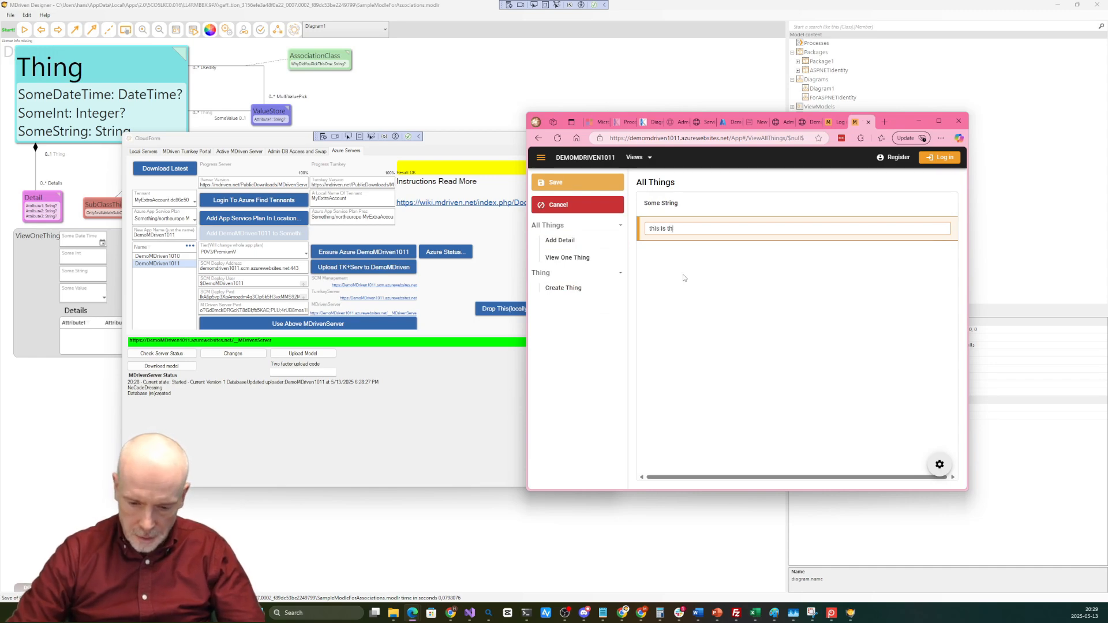
type("e other one")
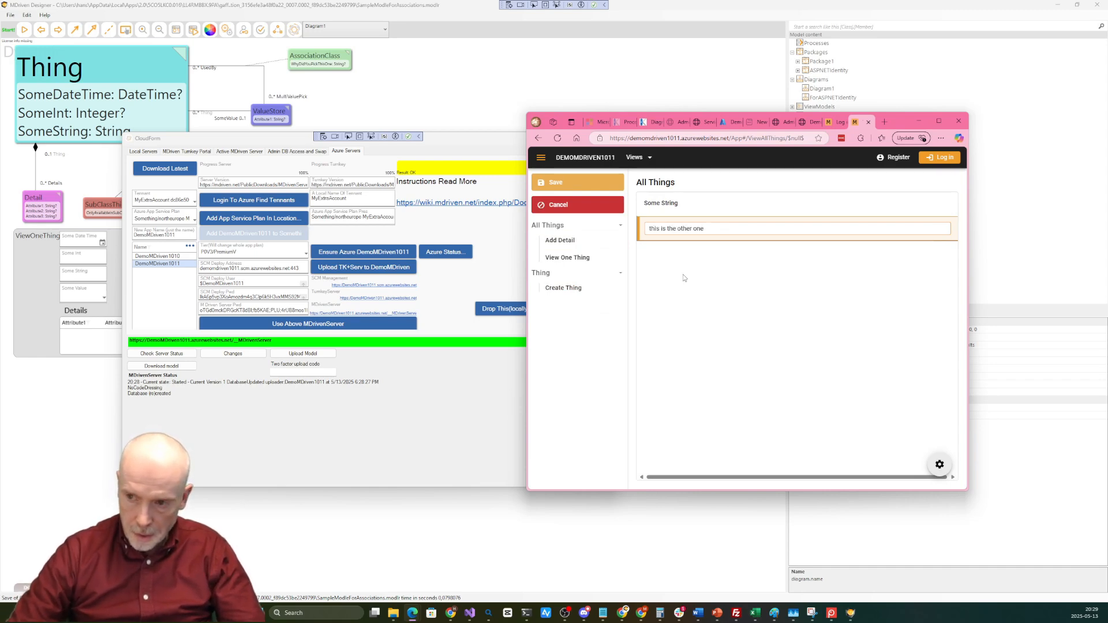
left_click(577, 182)
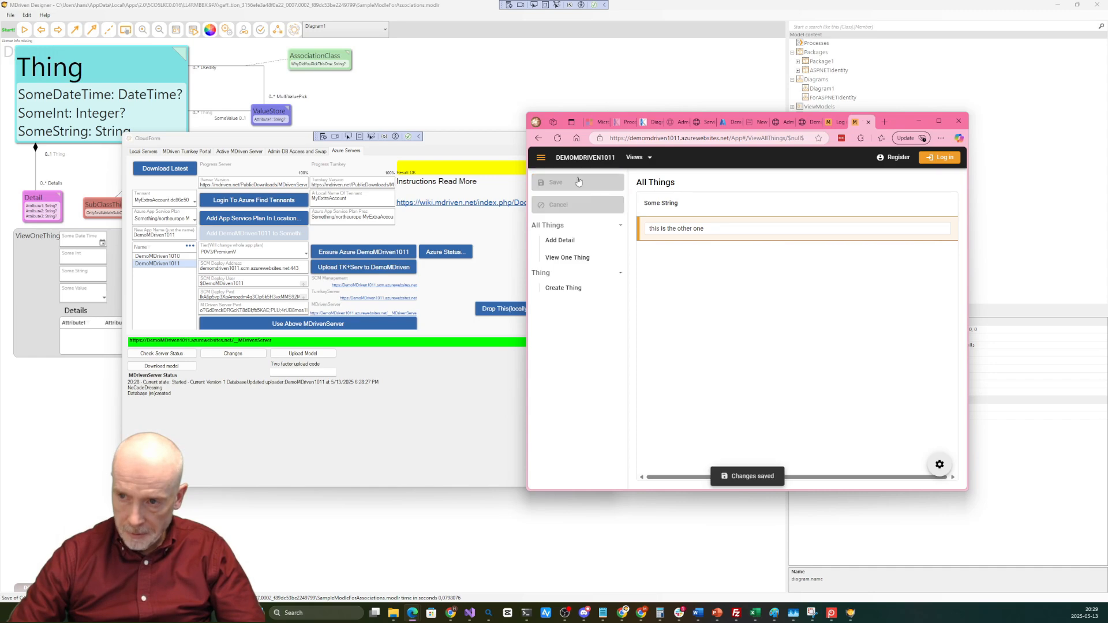
View the details of the "this is the other one" Thing from its row in All Things.
double_click(698, 228)
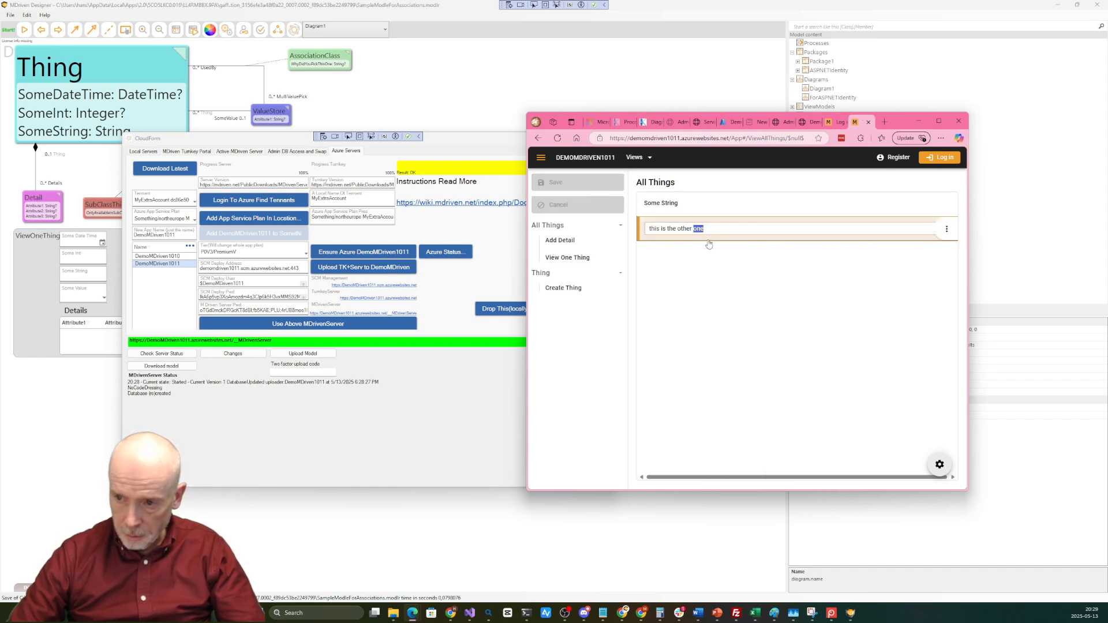
right_click(709, 244)
left_click(733, 262)
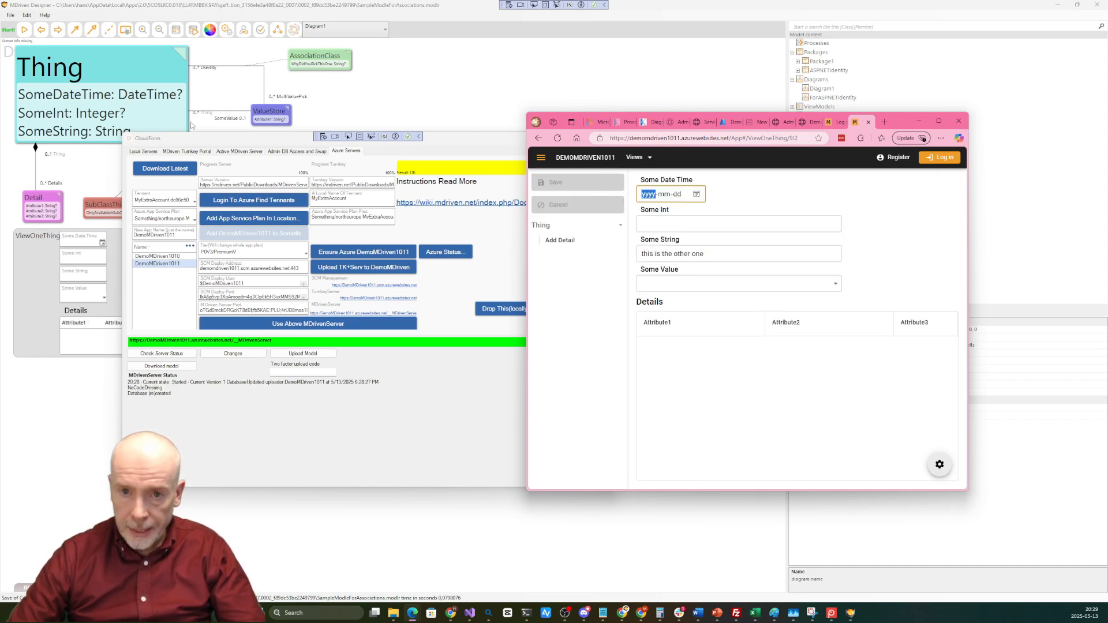
Open the local Turnkey Core window from the designer, narrow it, and show the Index viewmodel in Live Edit.
left_click(192, 31)
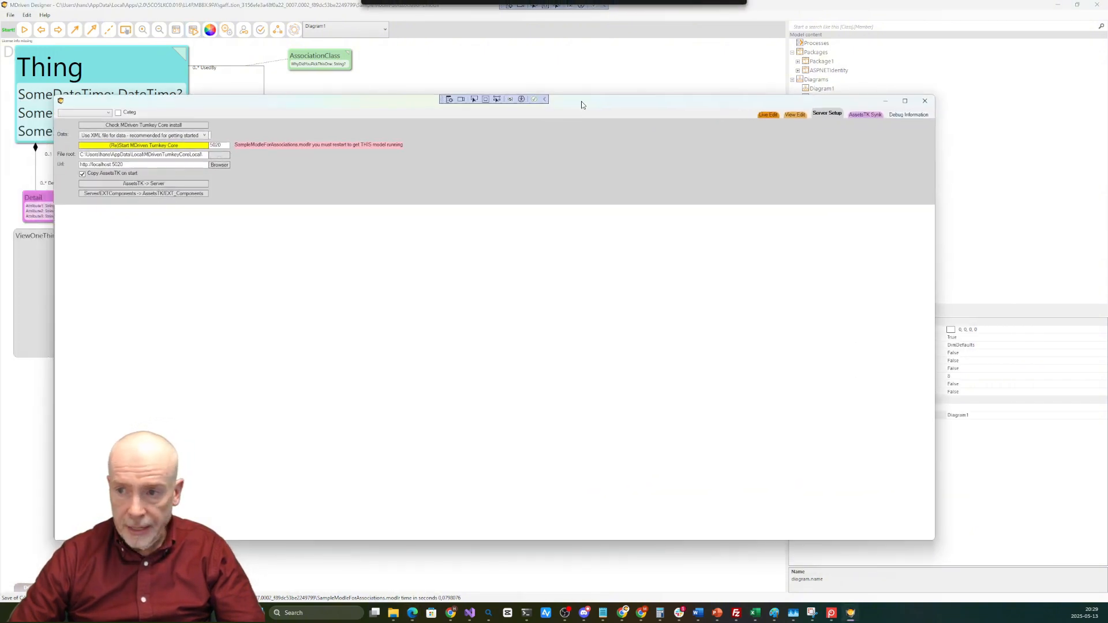
left_click_drag(937, 149, 862, 149)
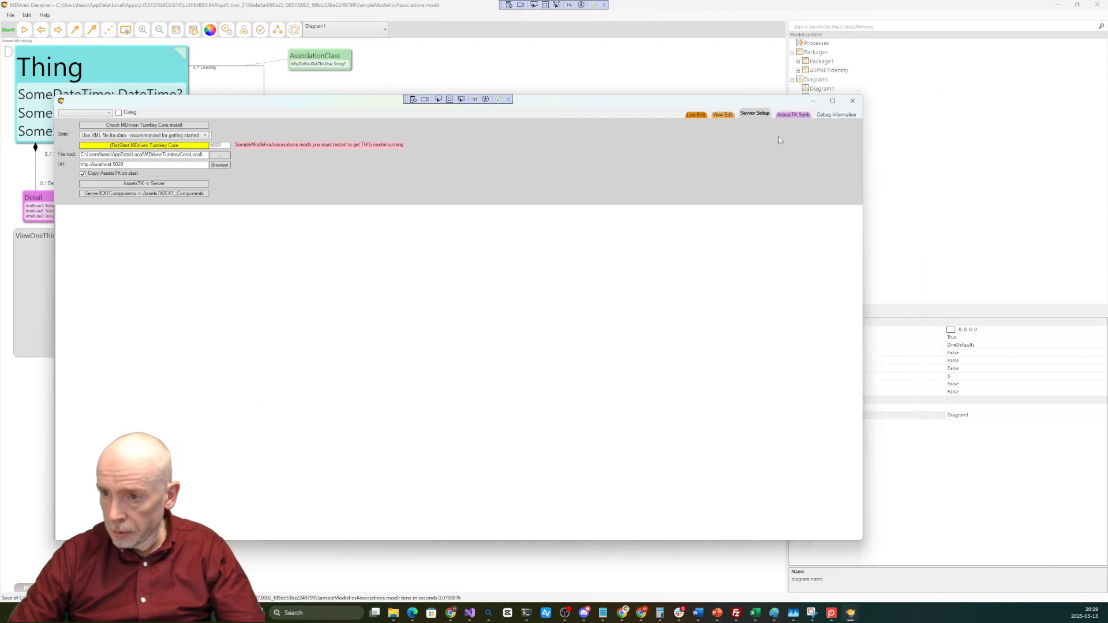
left_click(701, 115)
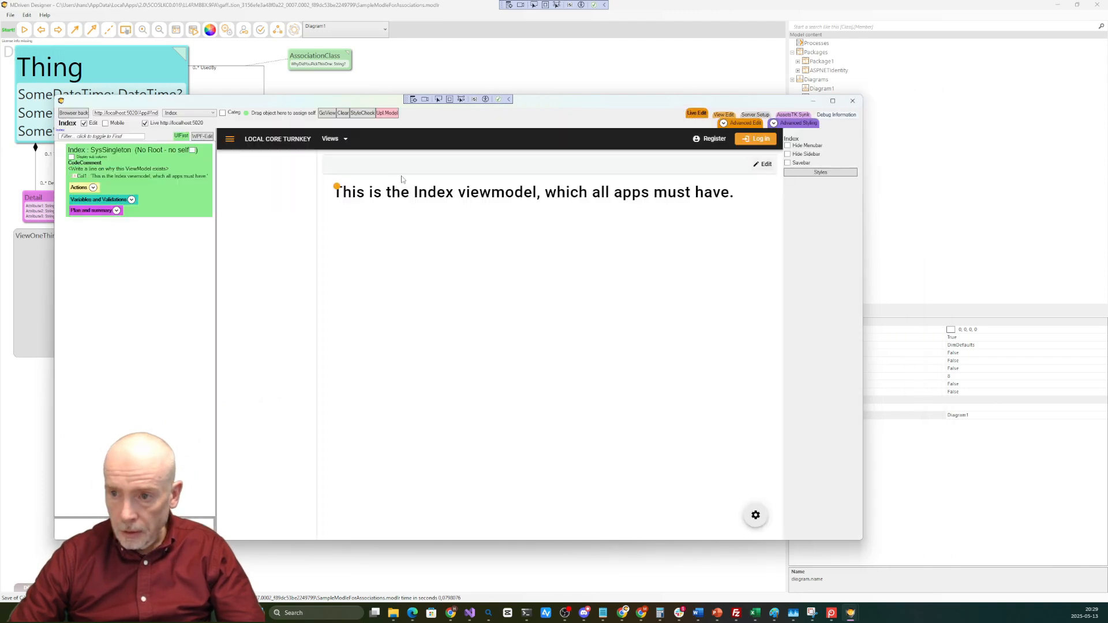
Show a Thing in the ViewOneThing view and load the style properties in Advanced Styling.
left_click(333, 139)
left_click(346, 182)
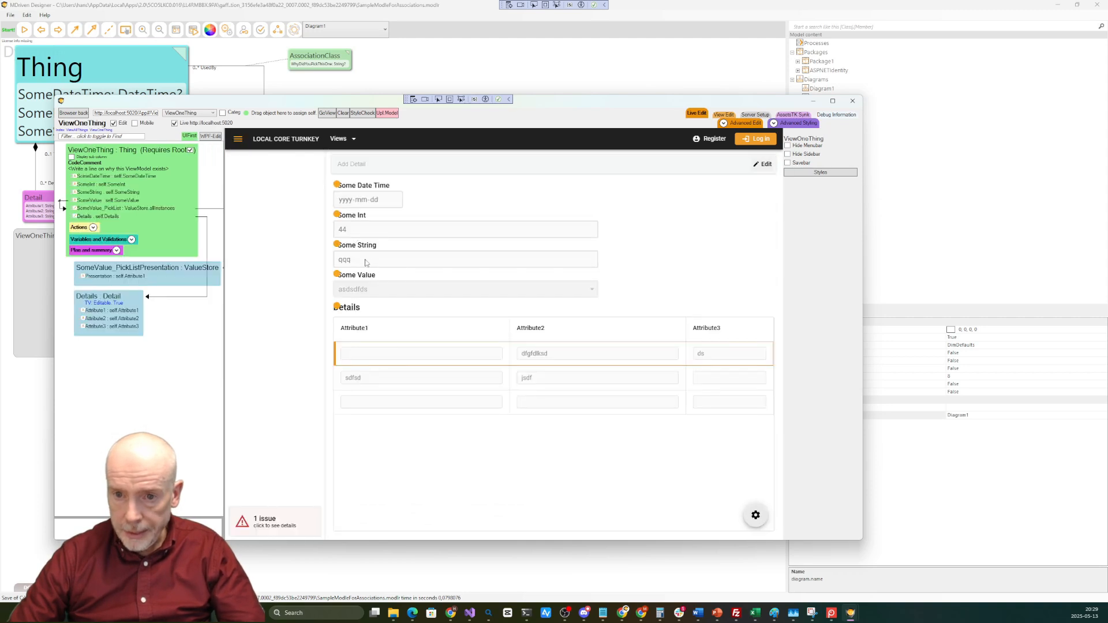
left_click(800, 124)
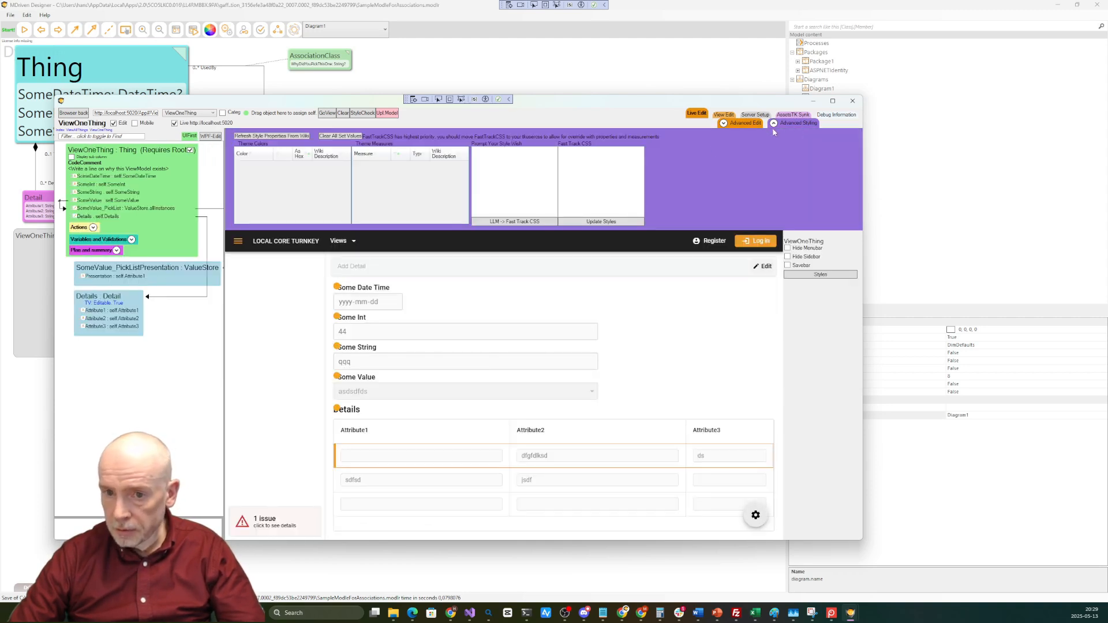
left_click(281, 137)
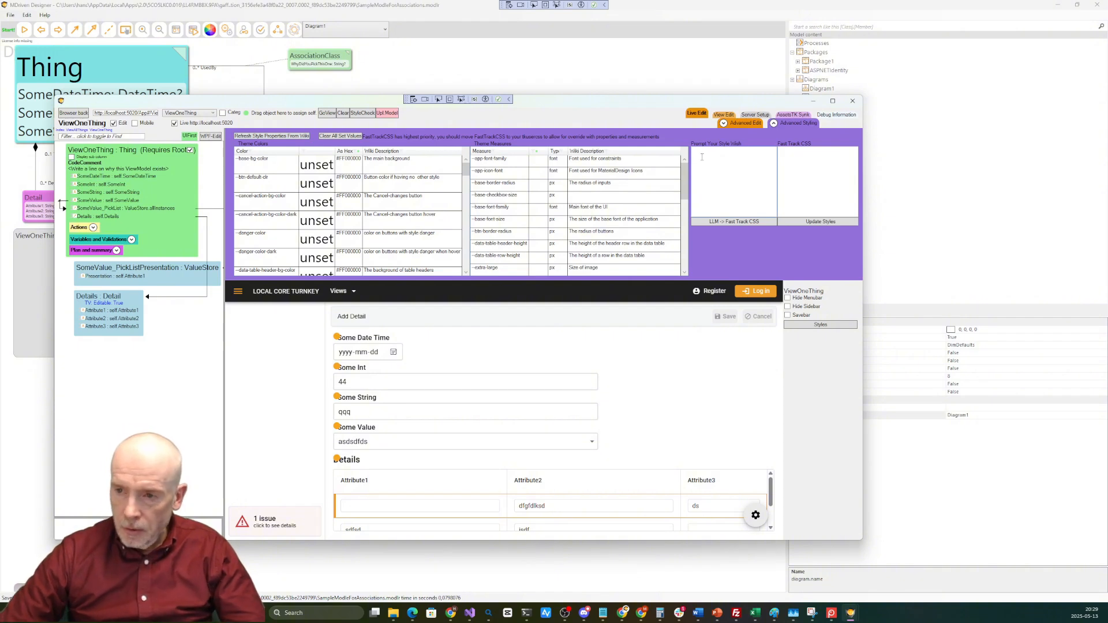
Generate Fast Track CSS from the prompt "Make it look like a chocholate manufacturer with a lot of brown tones and a silly font".
type("Make it")
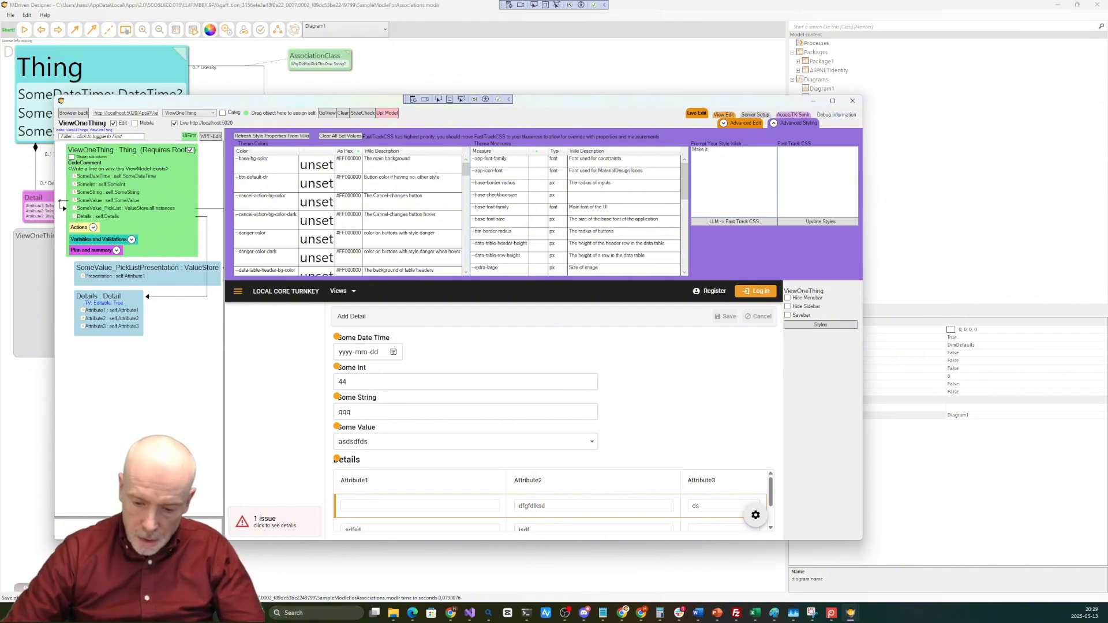
type(" look li")
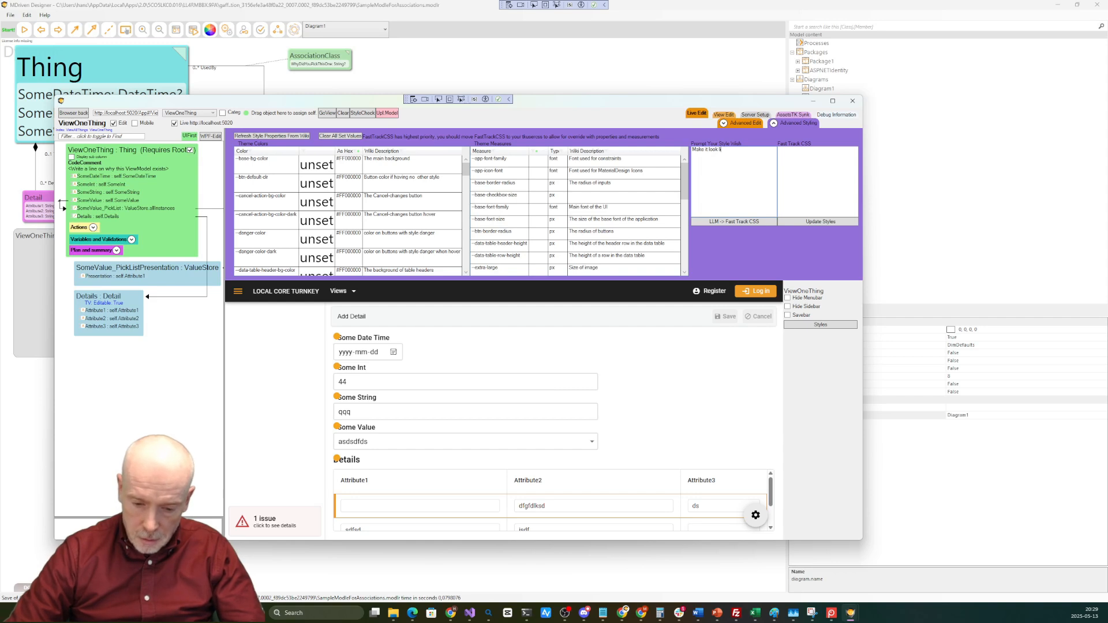
type("ke a cho")
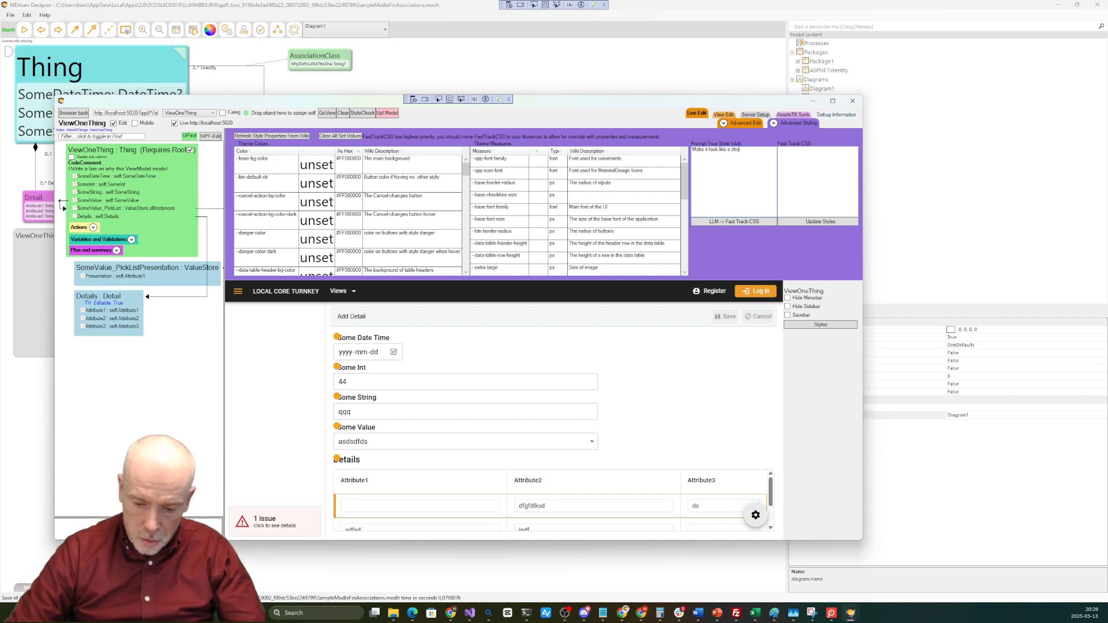
type("co")
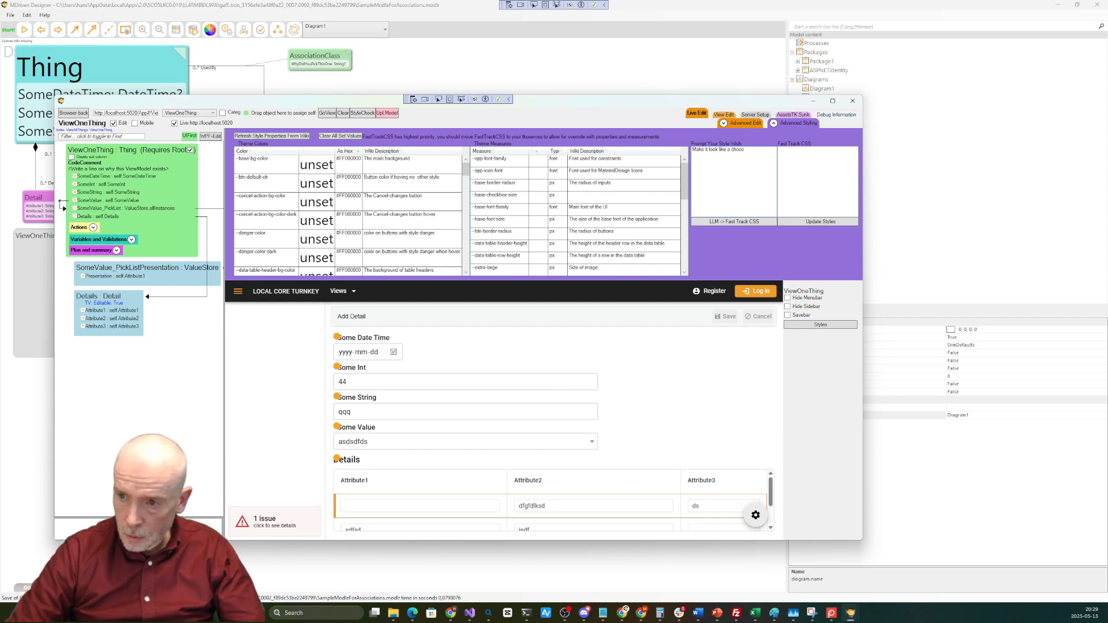
type("late manufacturer wi")
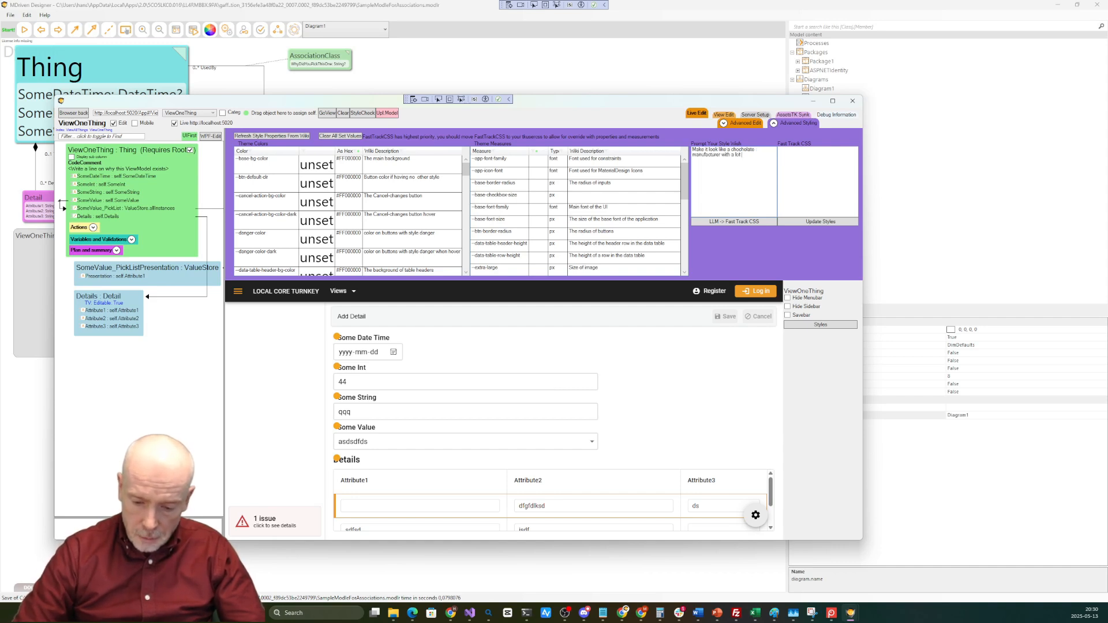
type("th a lot of brown")
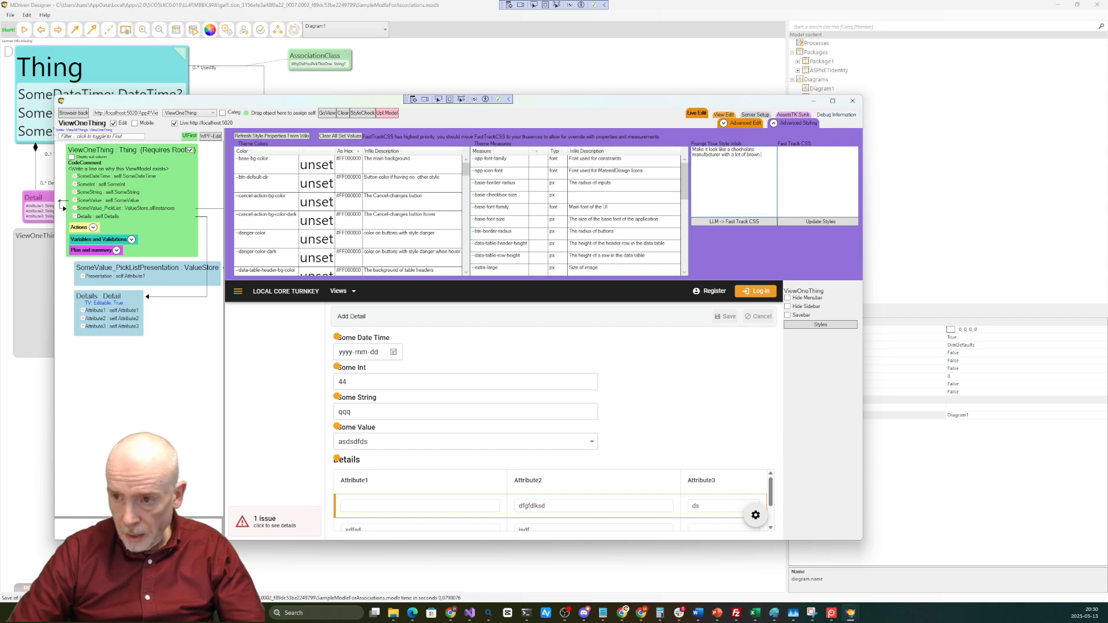
type(" ton")
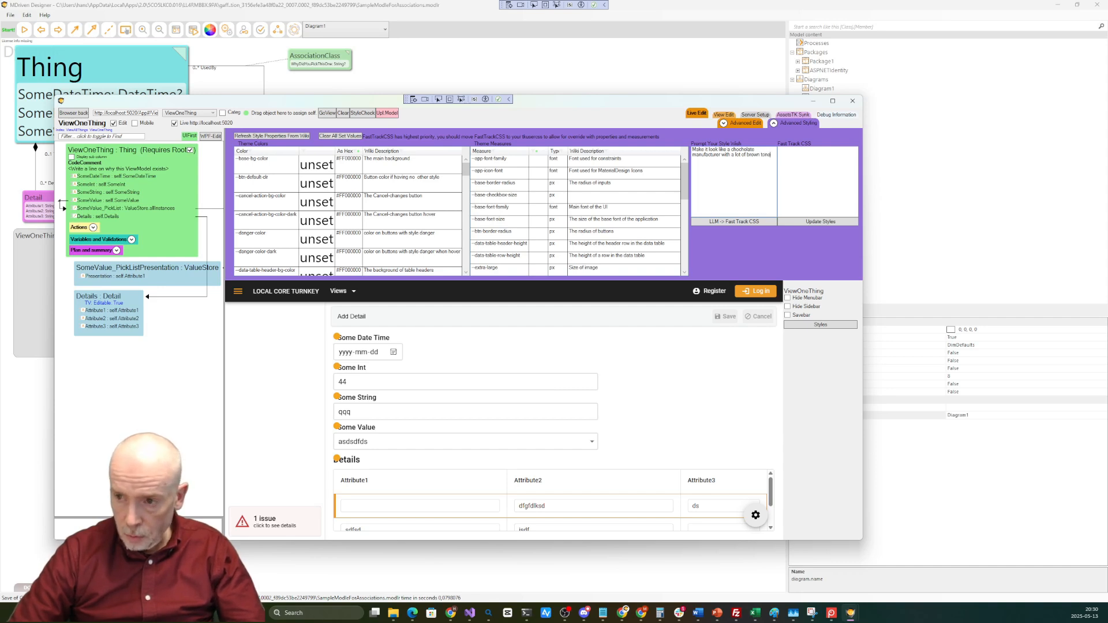
type("es and a s")
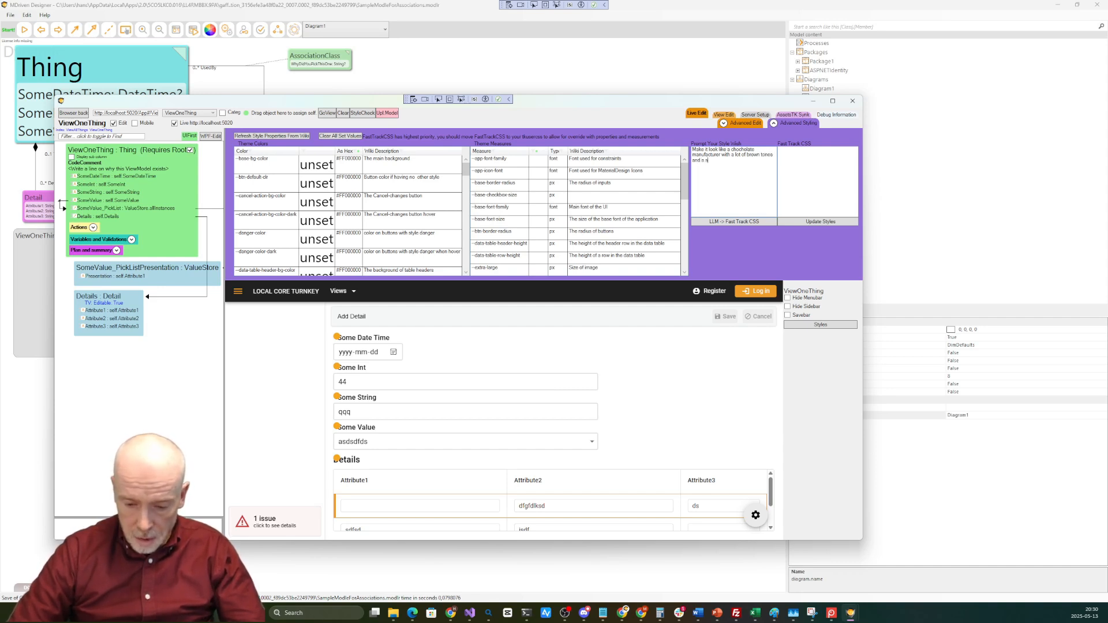
type("illy font")
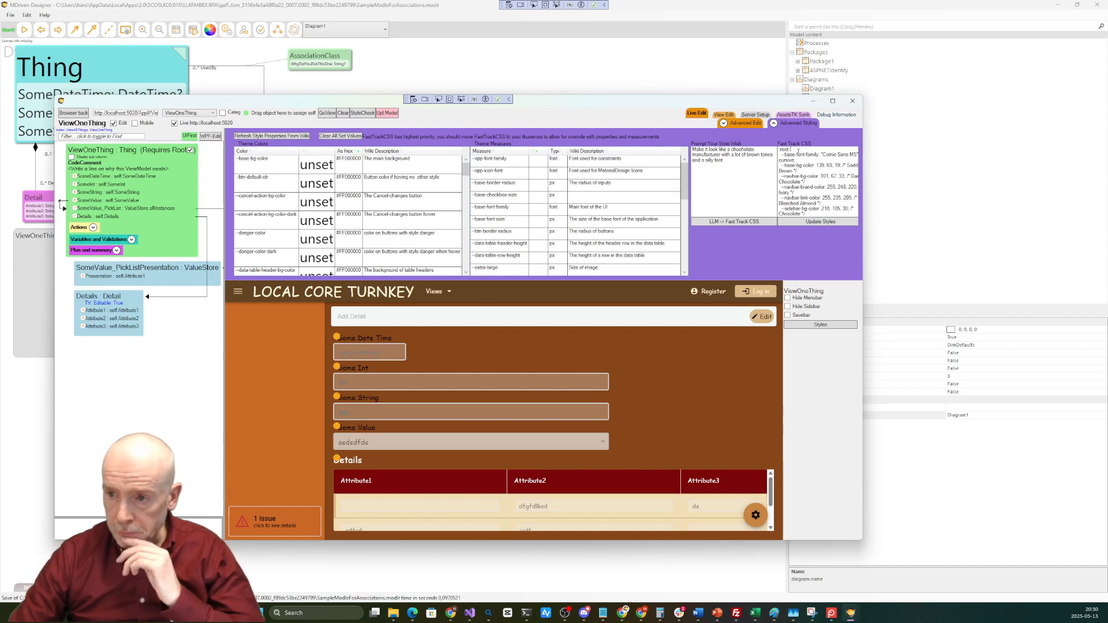
Upload the model to the DemoMDriven1011 server from the designer's CloudForm and check the server status.
left_click(534, 61)
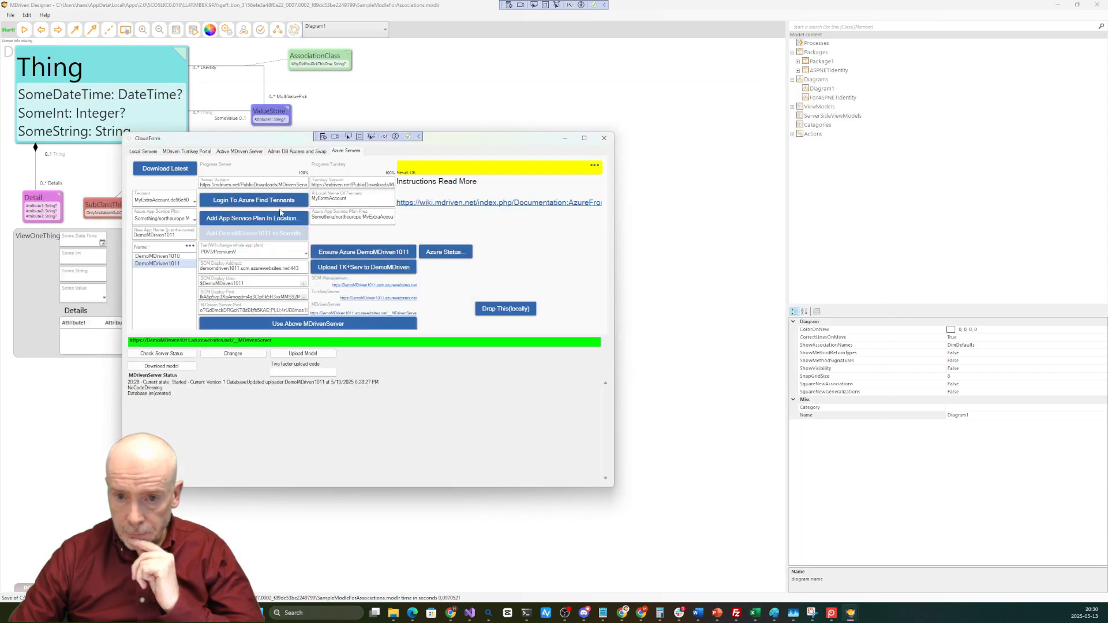
left_click_drag(266, 144, 284, 135)
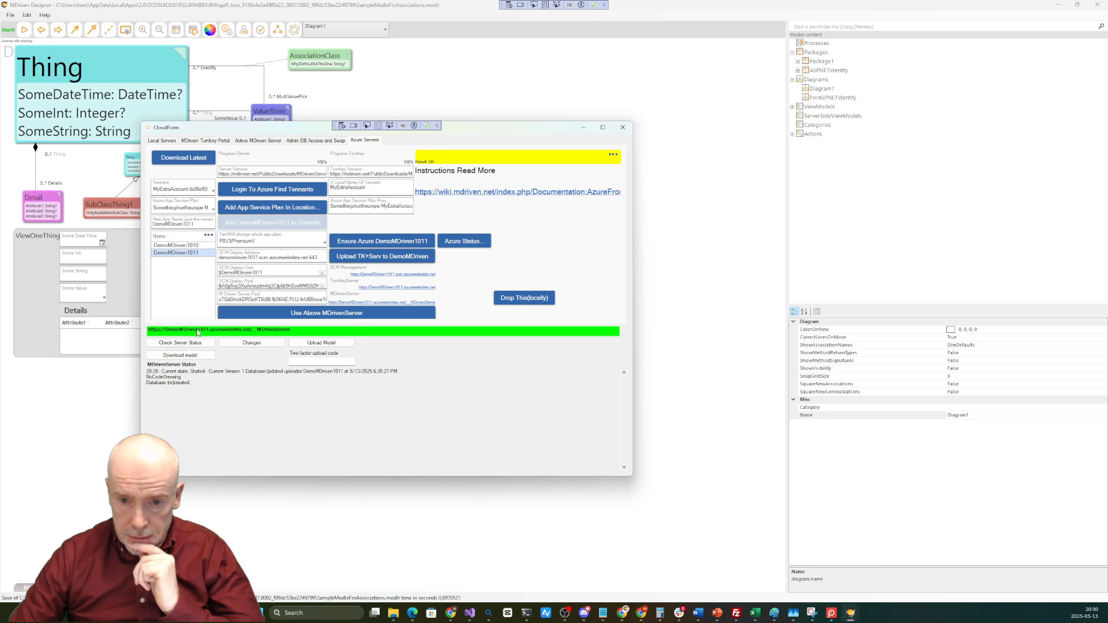
left_click(314, 345)
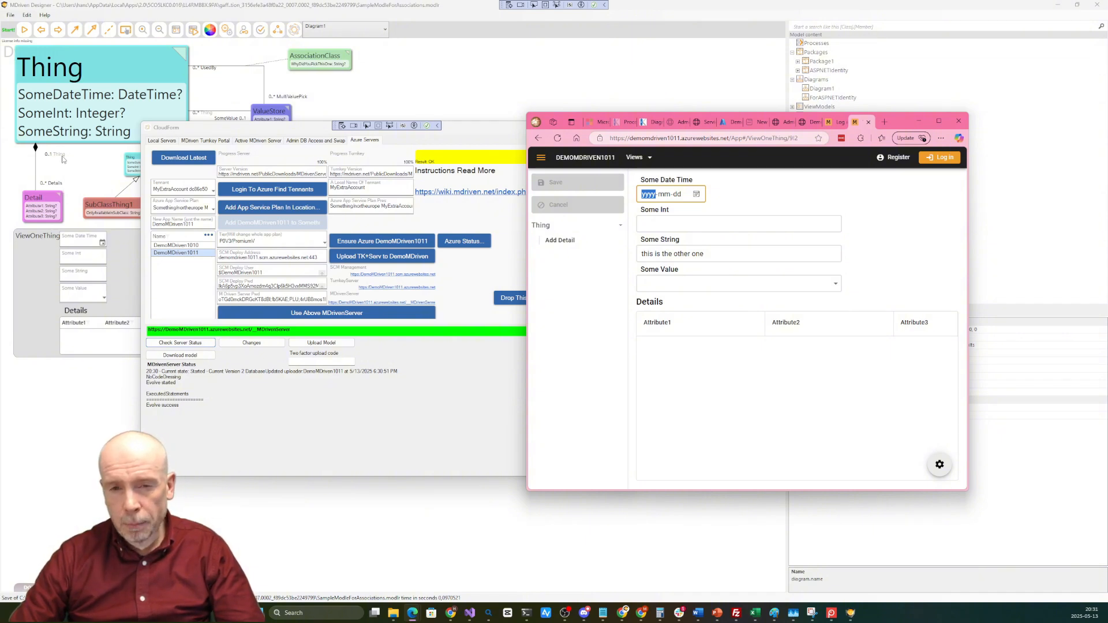
Add a new String attribute to the Thing class, save the model and upload it to the DemoMDriven1011 server.
left_click(49, 98)
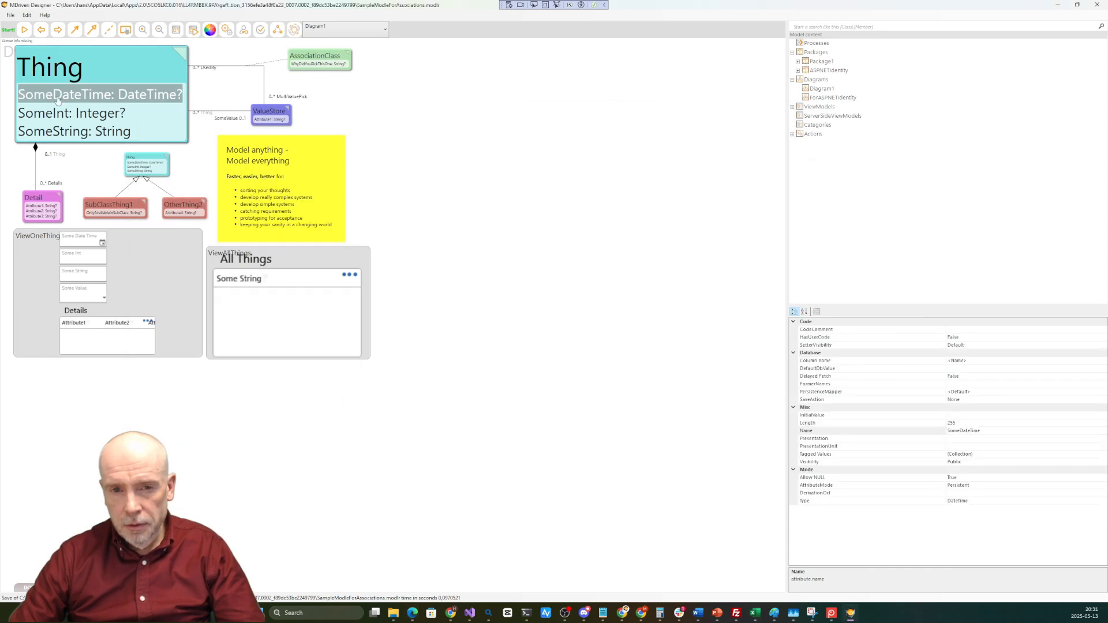
key("Insert")
key("ctrl+s")
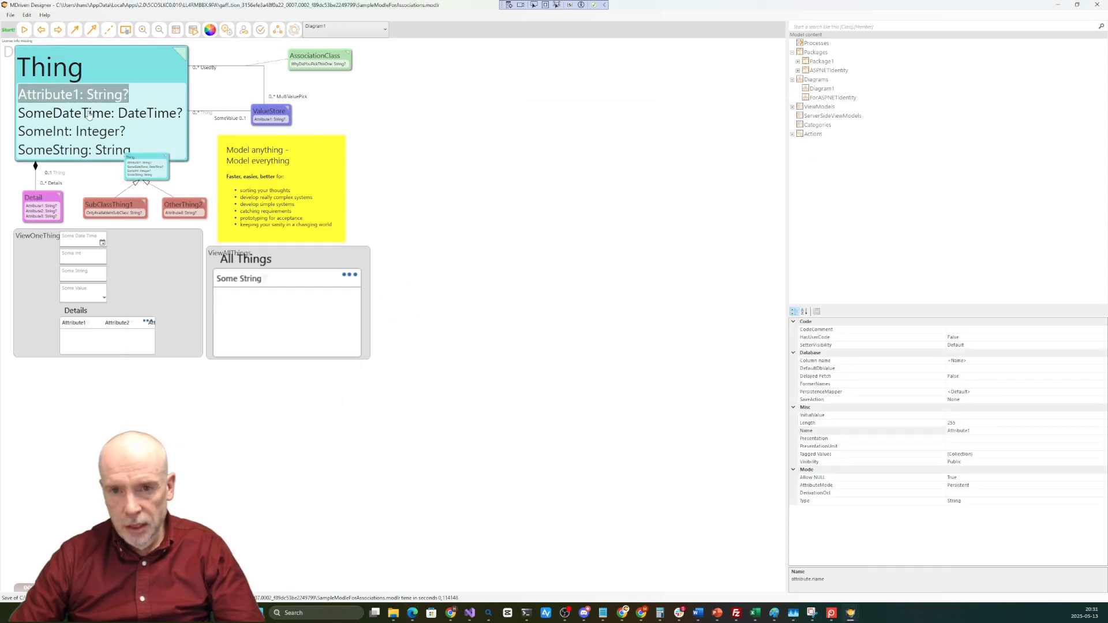
key("alt+Tab")
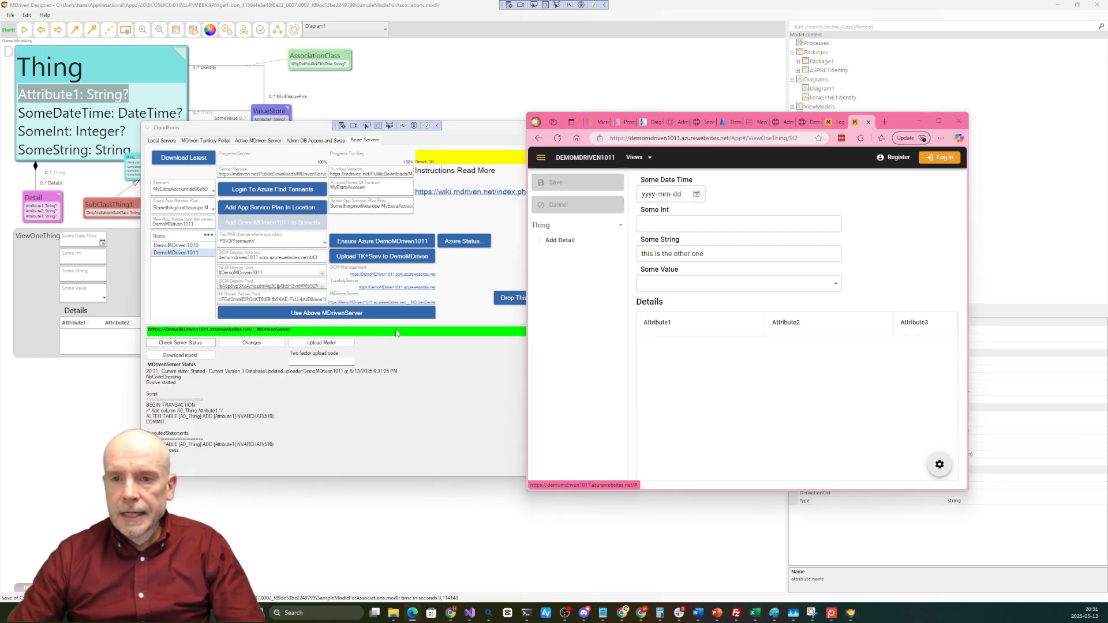
Copy the generated Fast Track CSS and ensure Content/tkuserCss.css in the model's AssetsTK folder, refreshing the file tree.
key("alt+Tab")
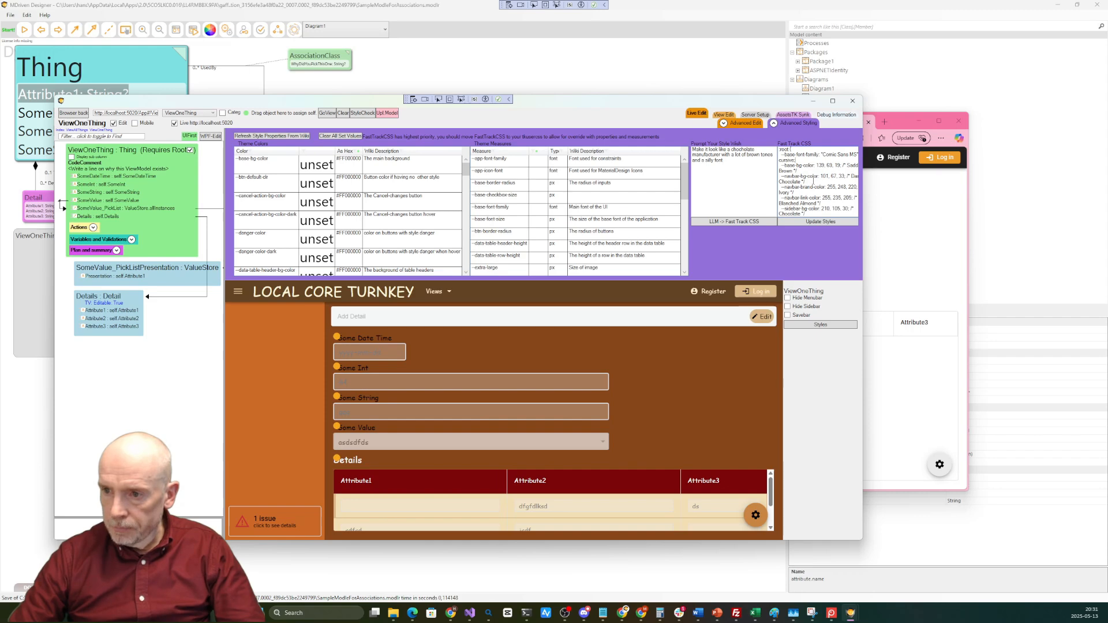
key("ctrl+a")
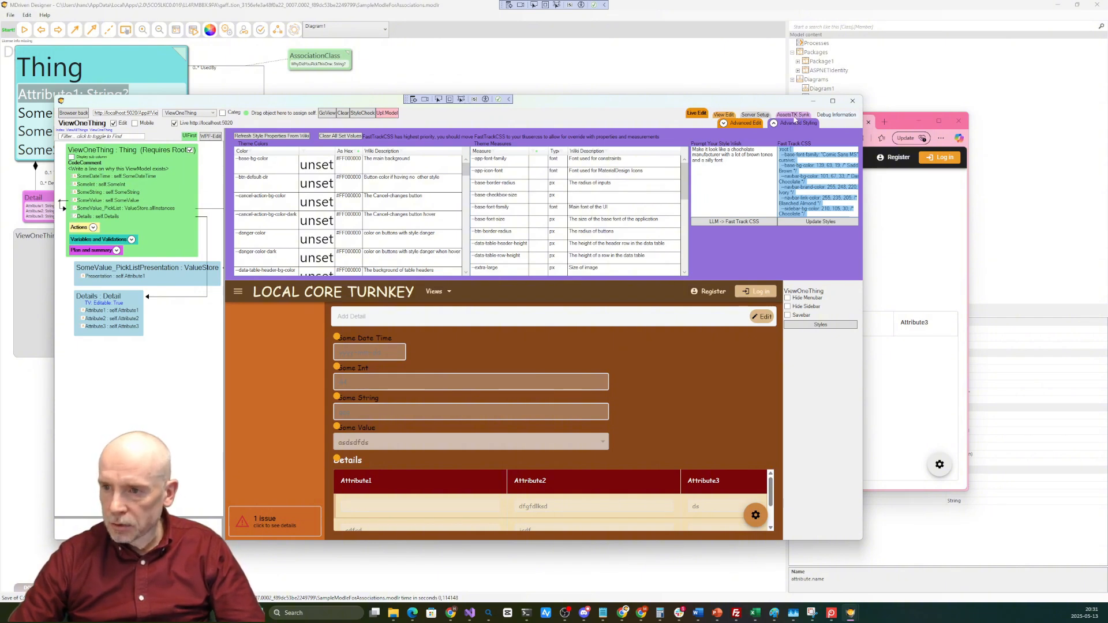
left_click(794, 115)
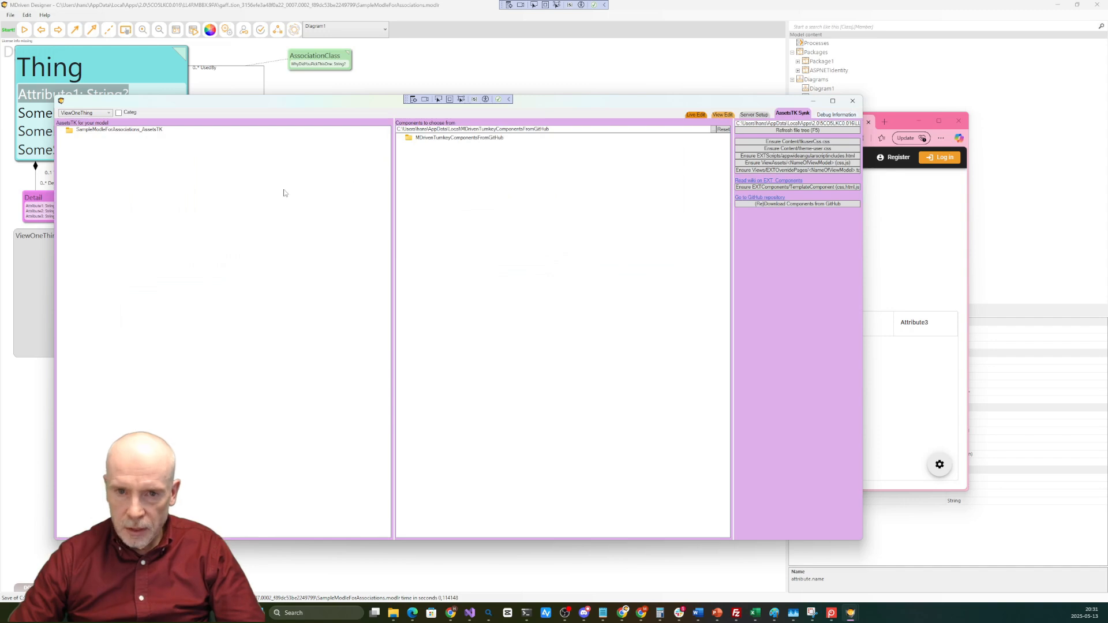
left_click(100, 130)
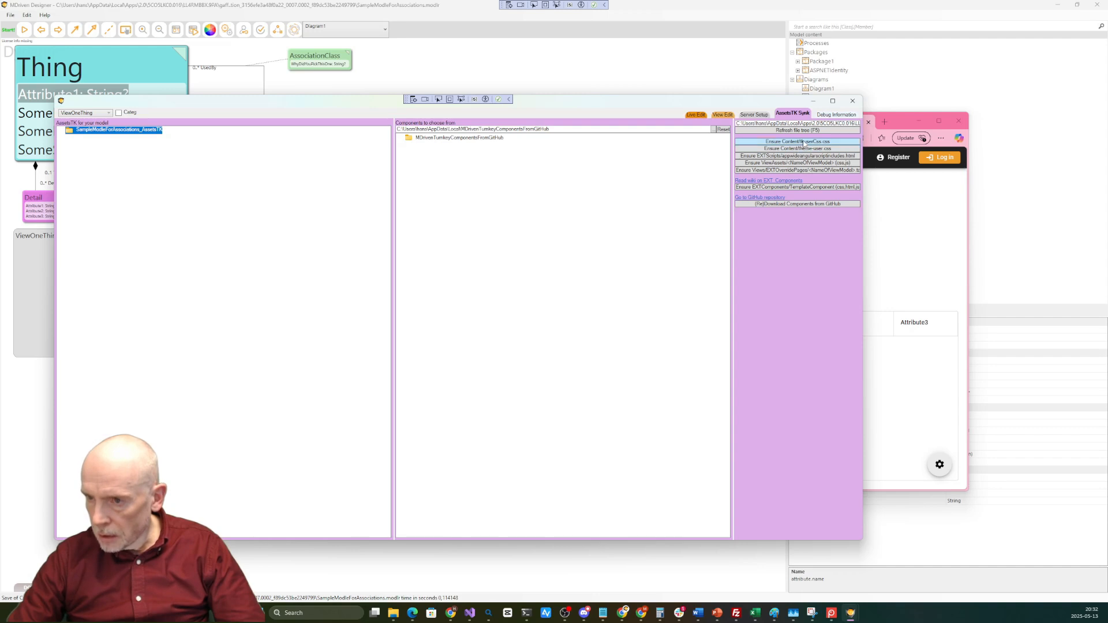
left_click(803, 142)
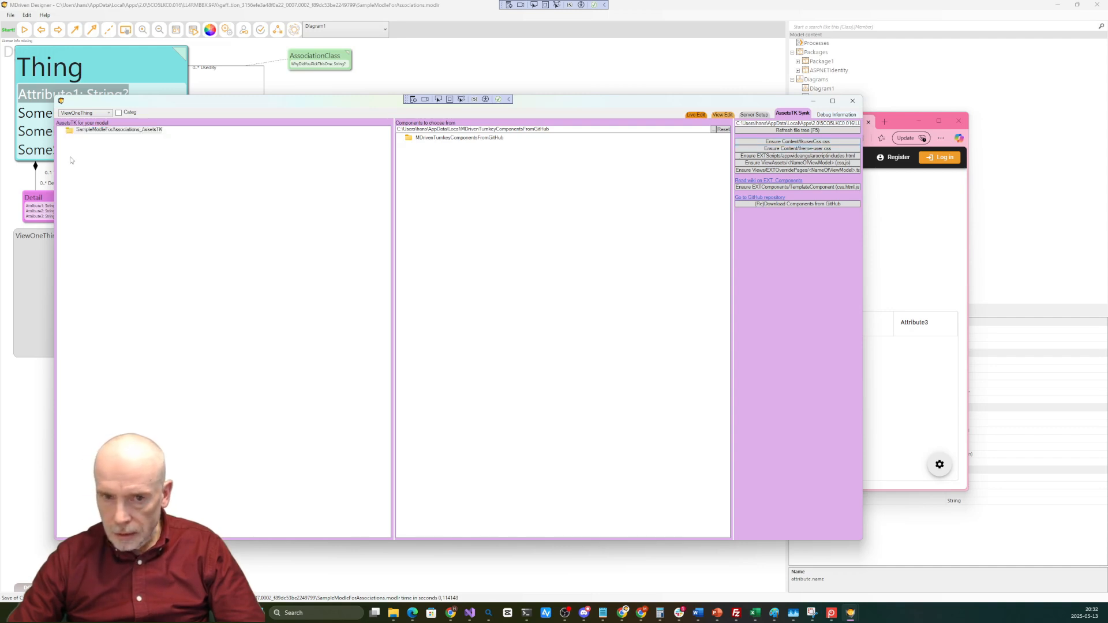
left_click(106, 132)
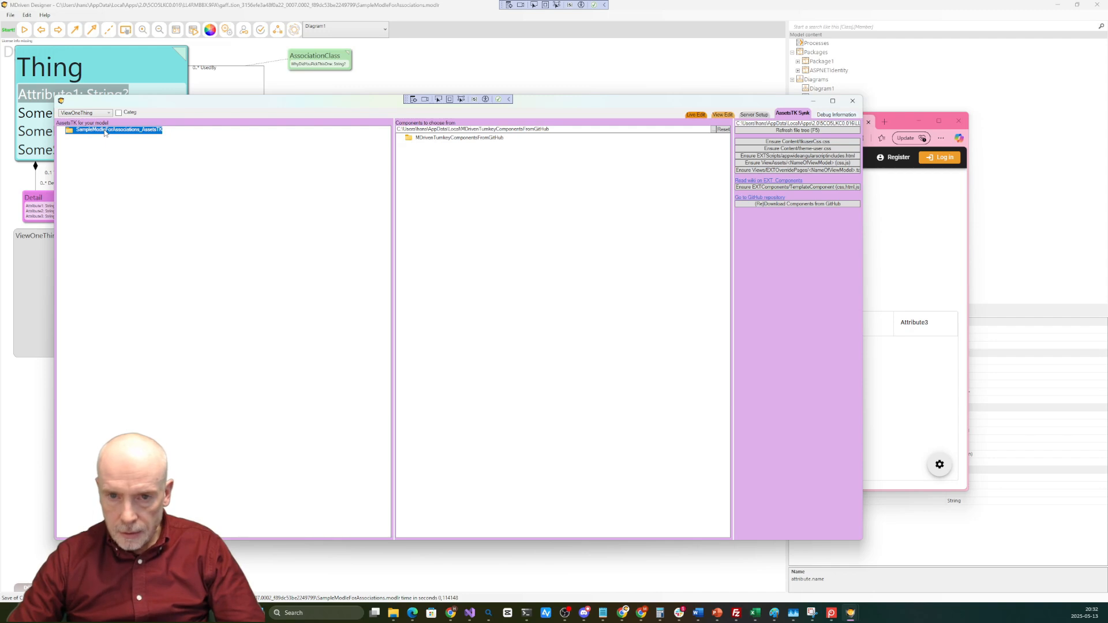
right_click(105, 132)
left_click(813, 132)
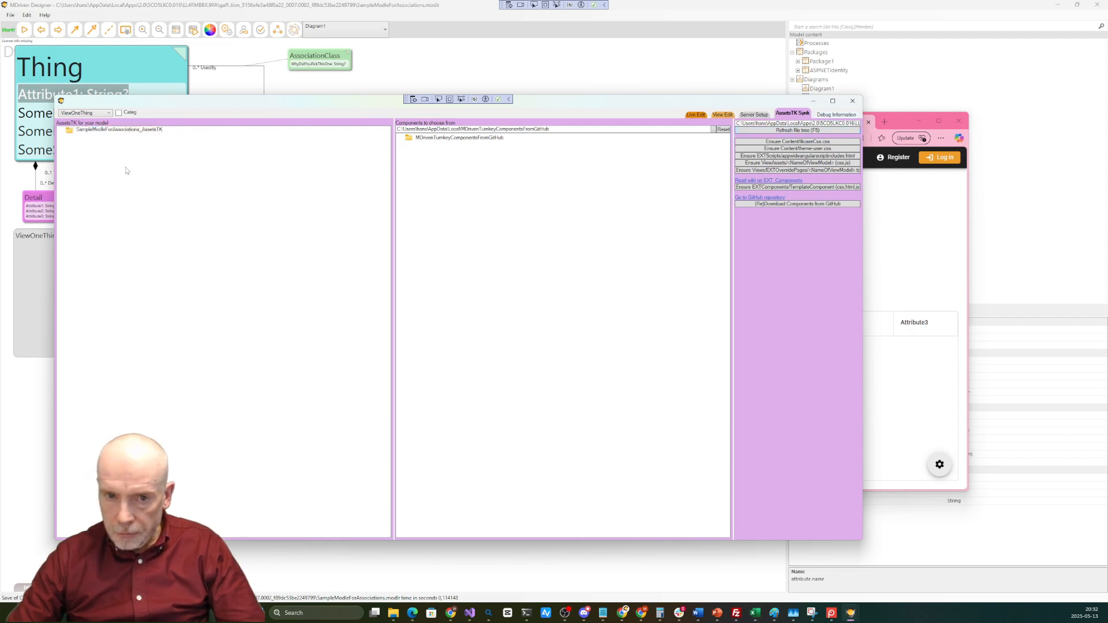
Open tkusercss.css from the AssetsTK content folder in Notepad++, paste the generated CSS into it and save the file.
double_click(74, 136)
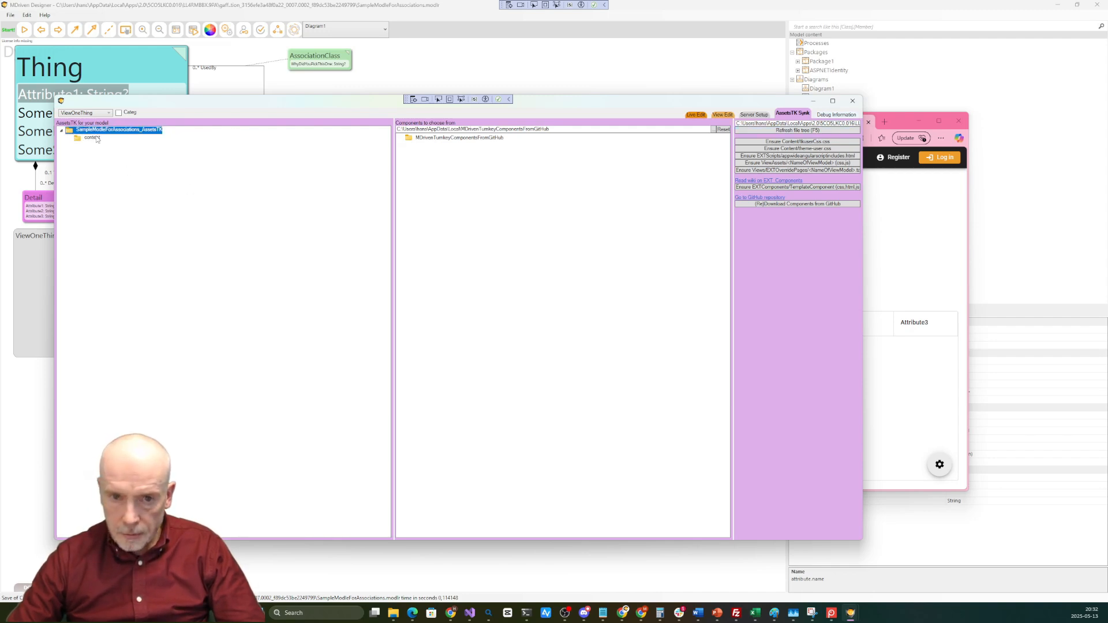
double_click(93, 138)
left_click(110, 146)
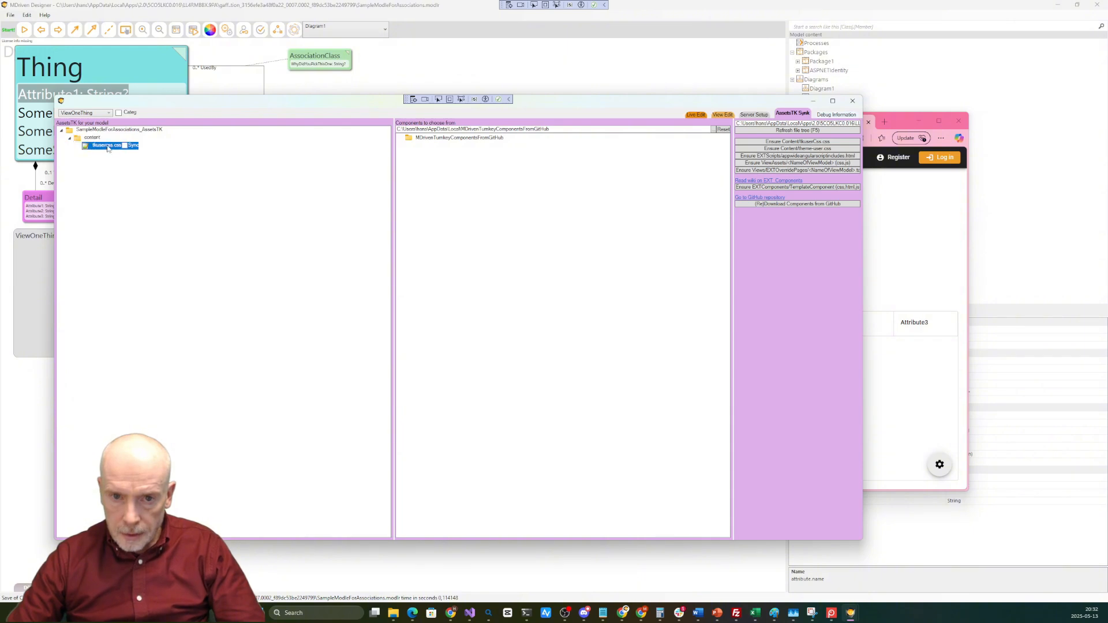
double_click(101, 147)
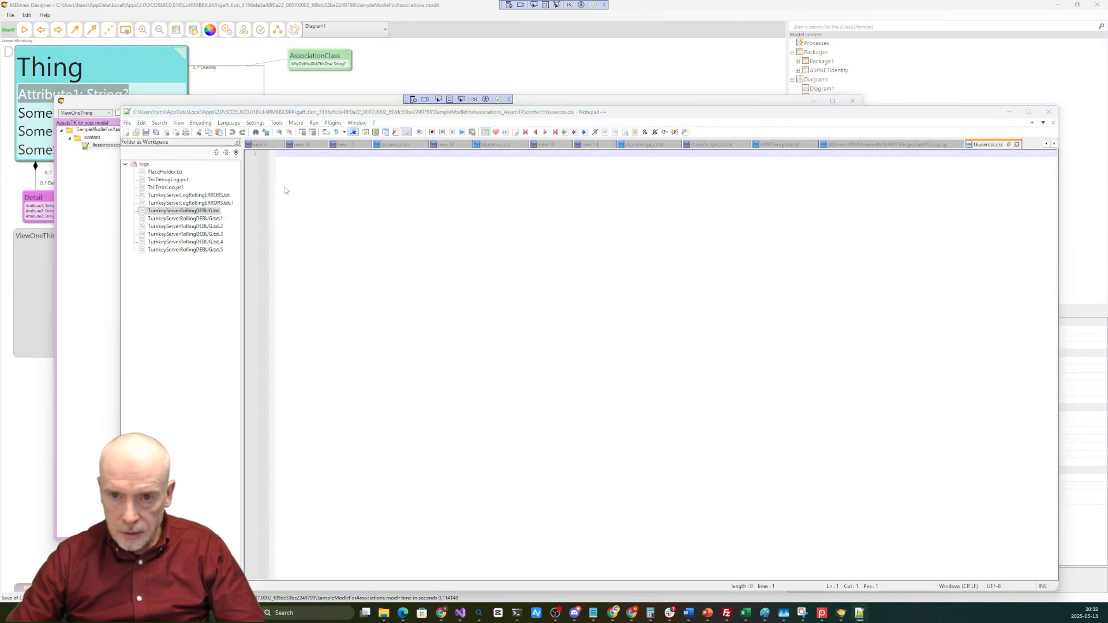
key("ctrl+v")
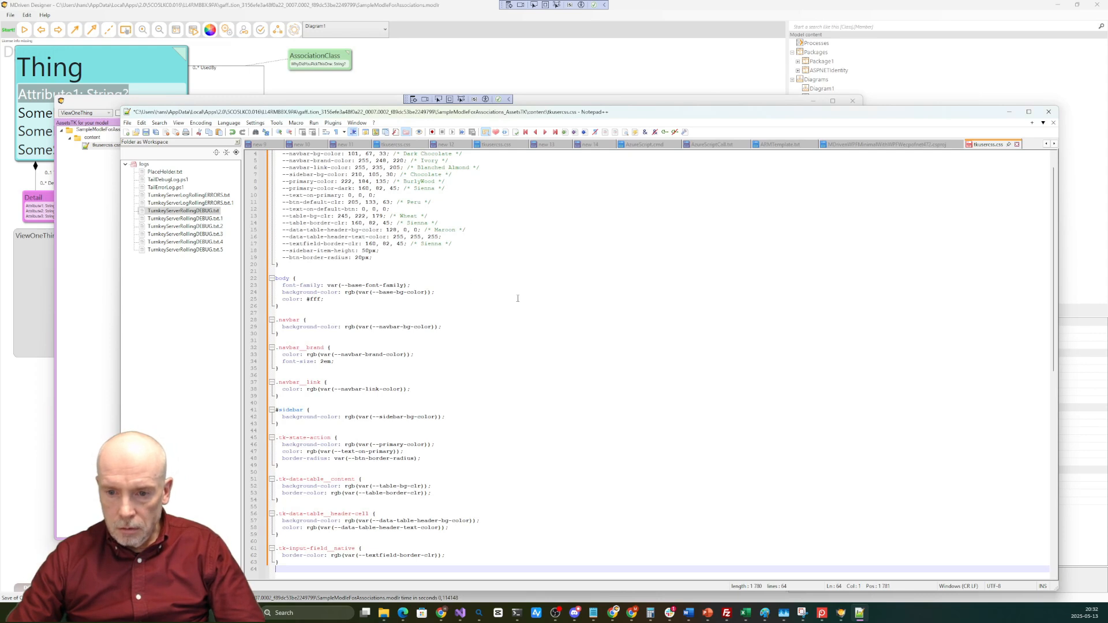
scroll(527, 290, "down", 1)
scroll(526, 290, "up", 2)
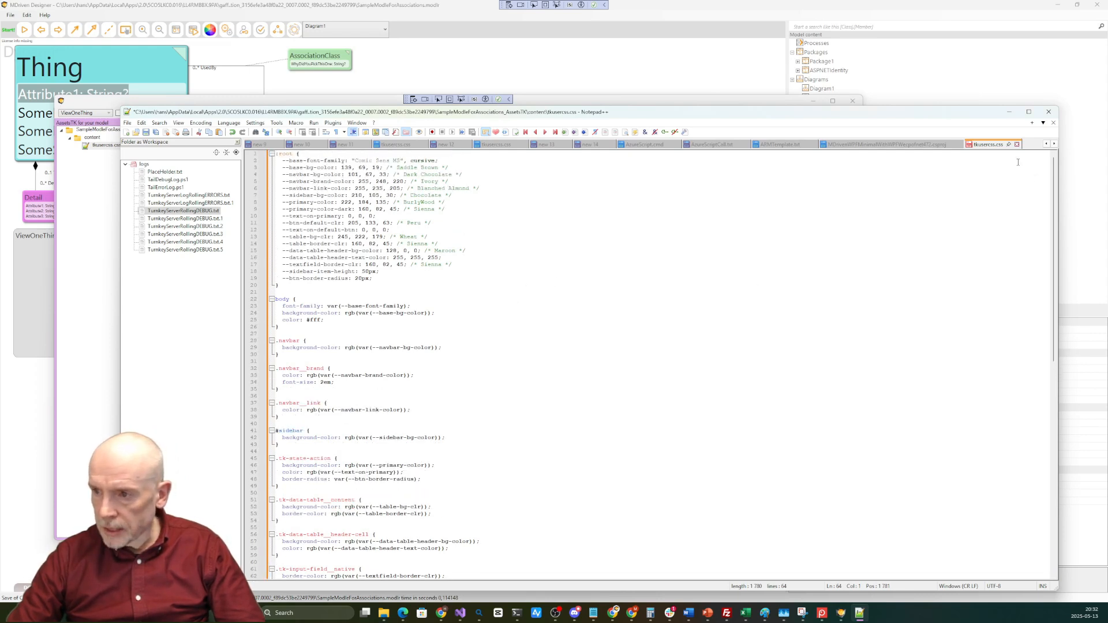
left_click(947, 258)
key("ctrl+s")
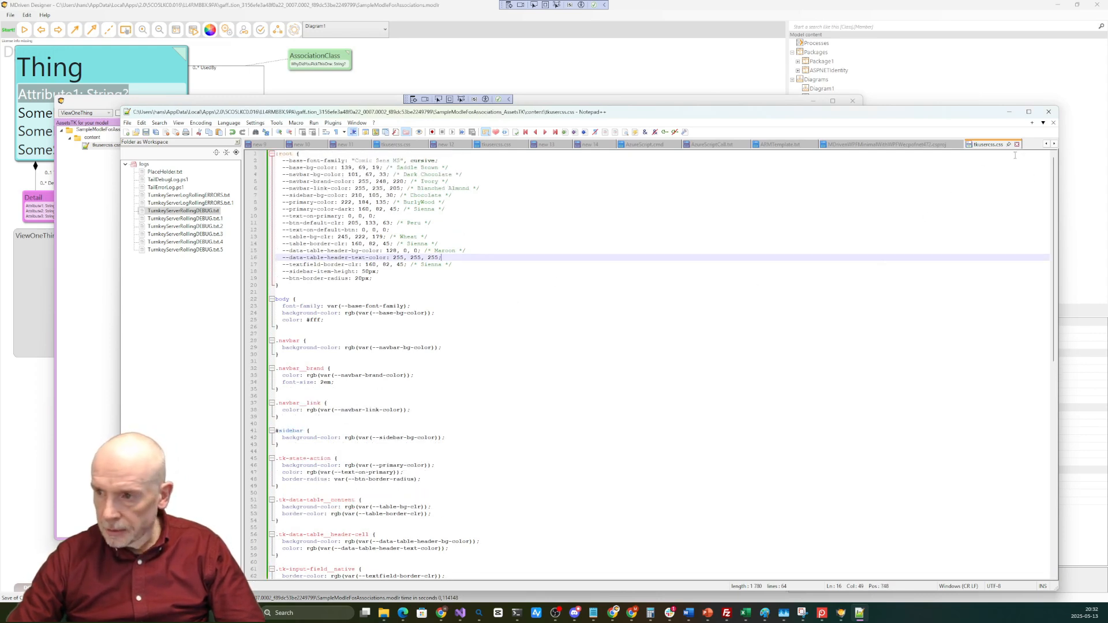
left_click(1009, 112)
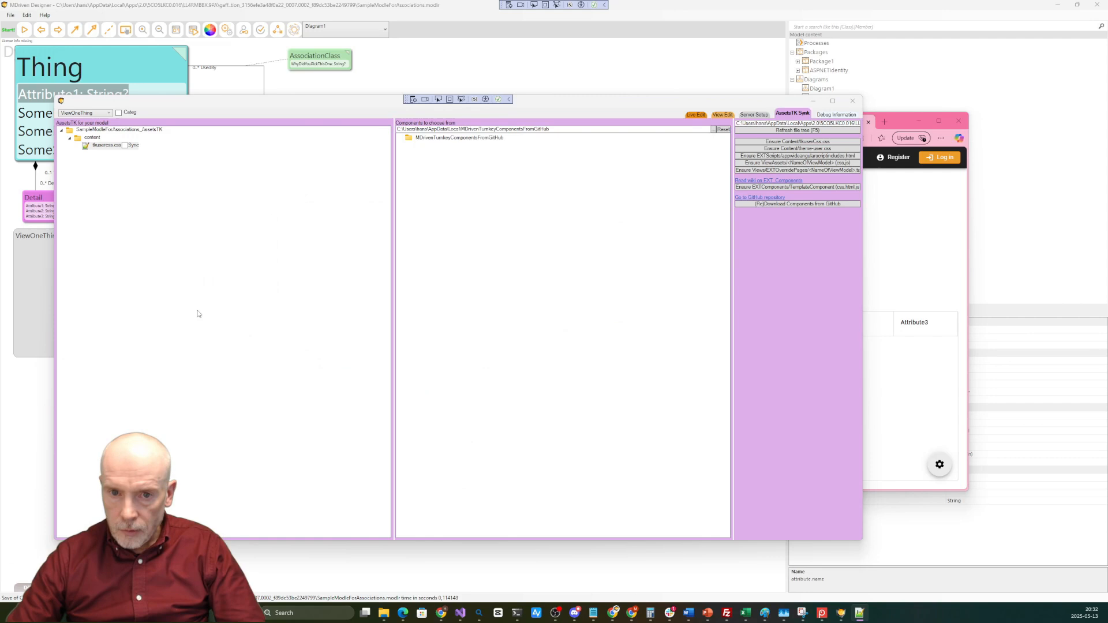
Upload the saved model with its AssetsTK content to the DemoMDriven1011 server and view the Thing page in the browser.
left_click(920, 202)
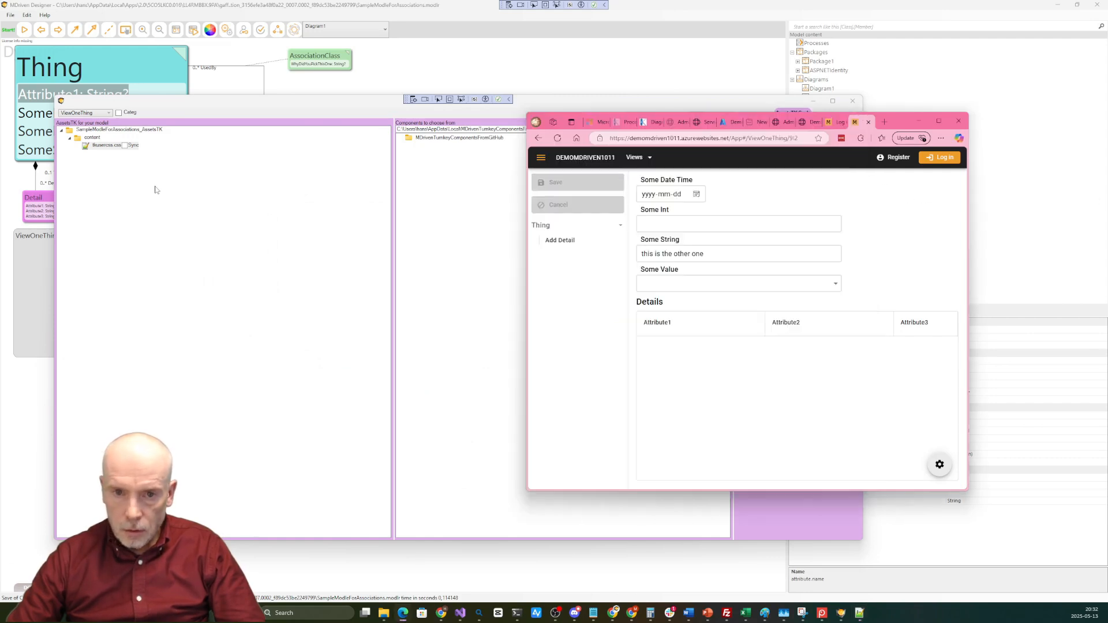
left_click(41, 95)
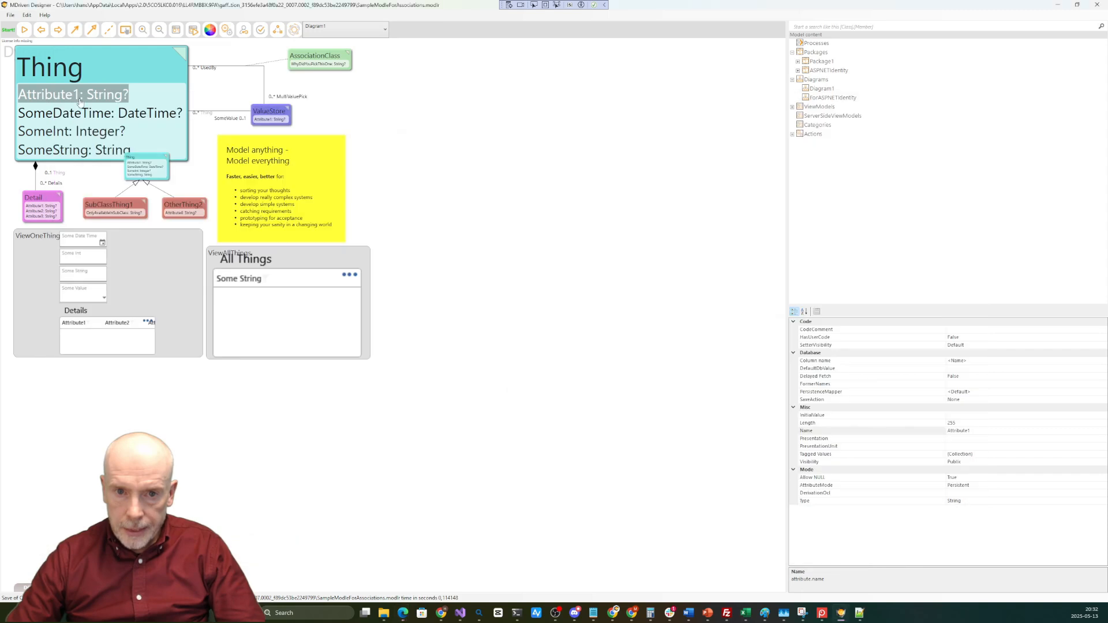
left_click(370, 149)
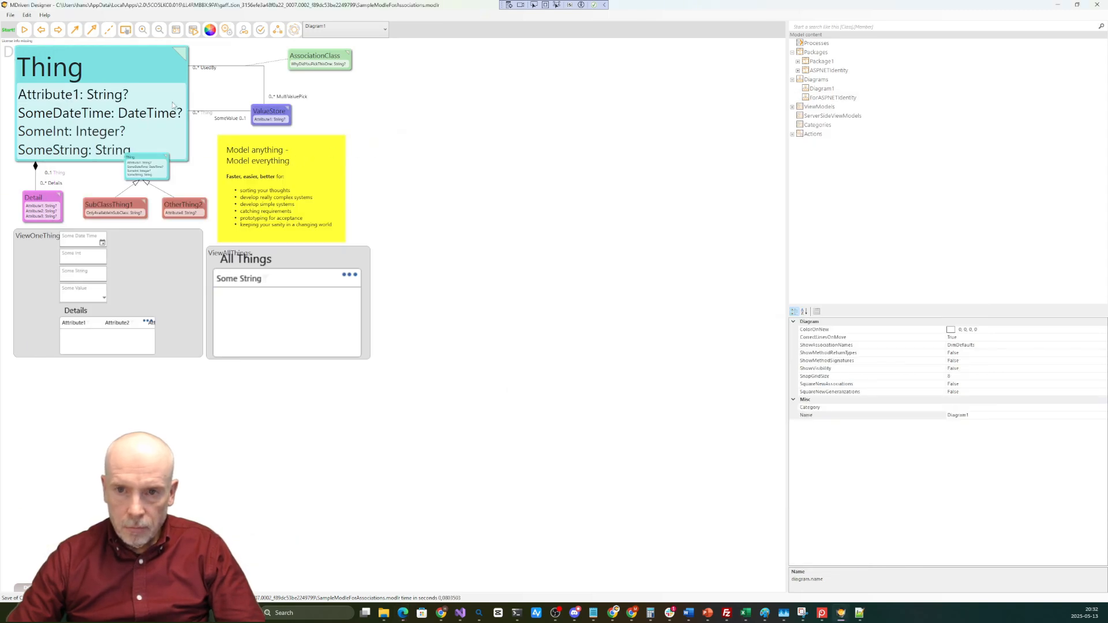
left_click(294, 31)
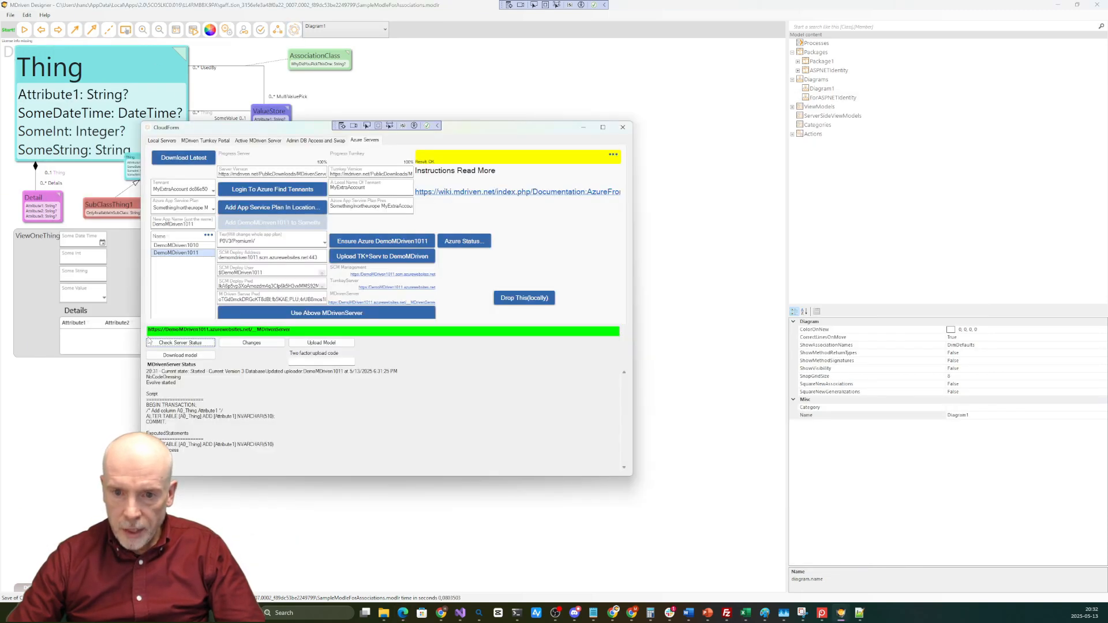
left_click(312, 345)
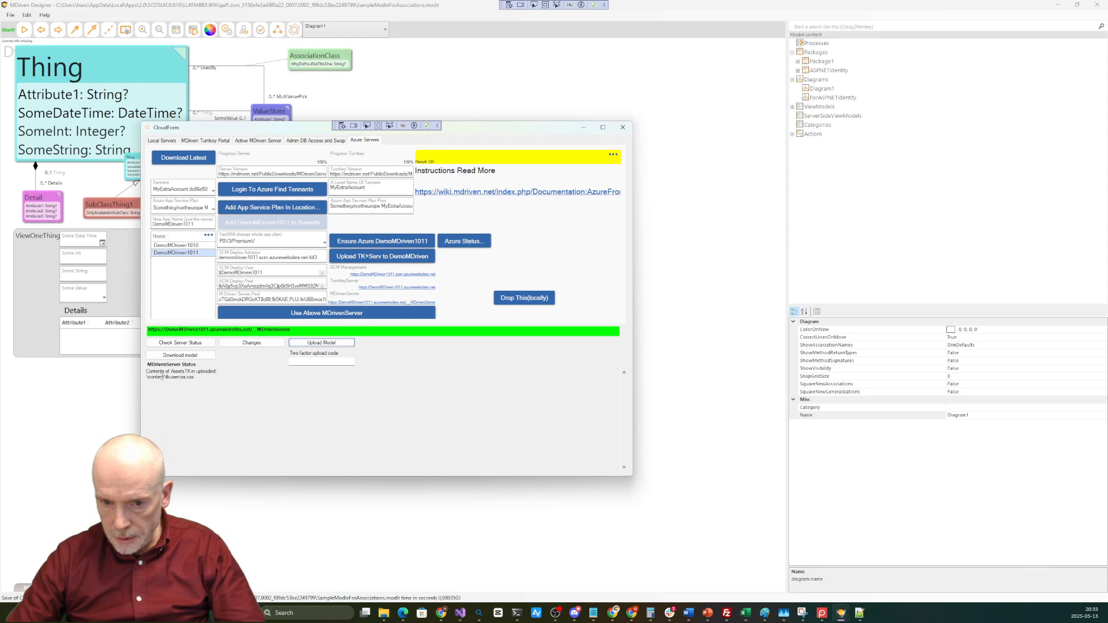
key("alt+Tab")
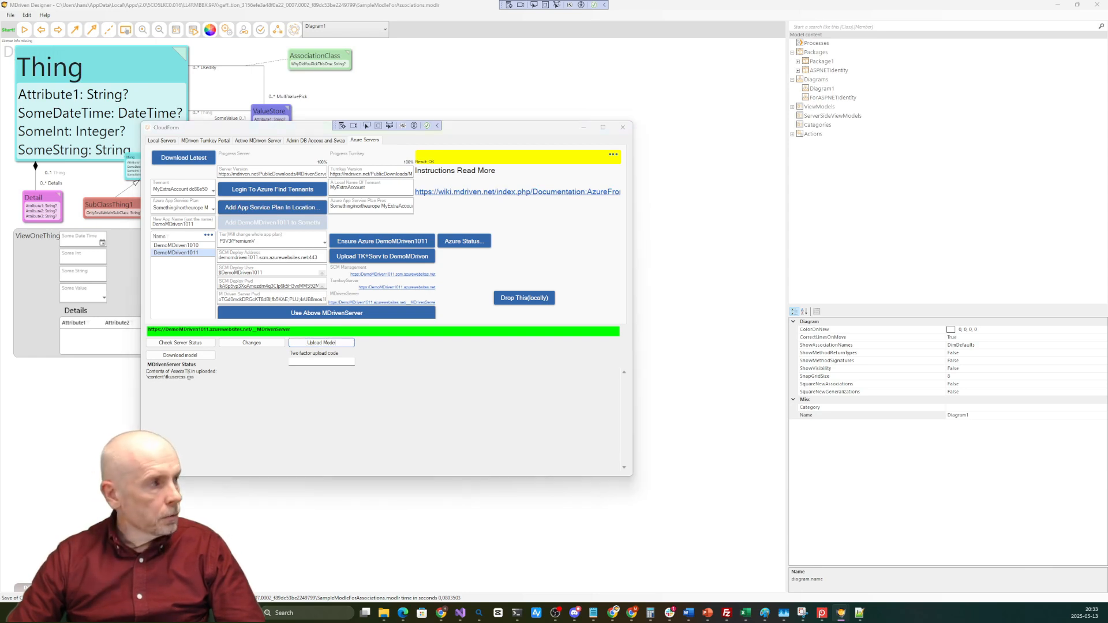
key("alt+Tab")
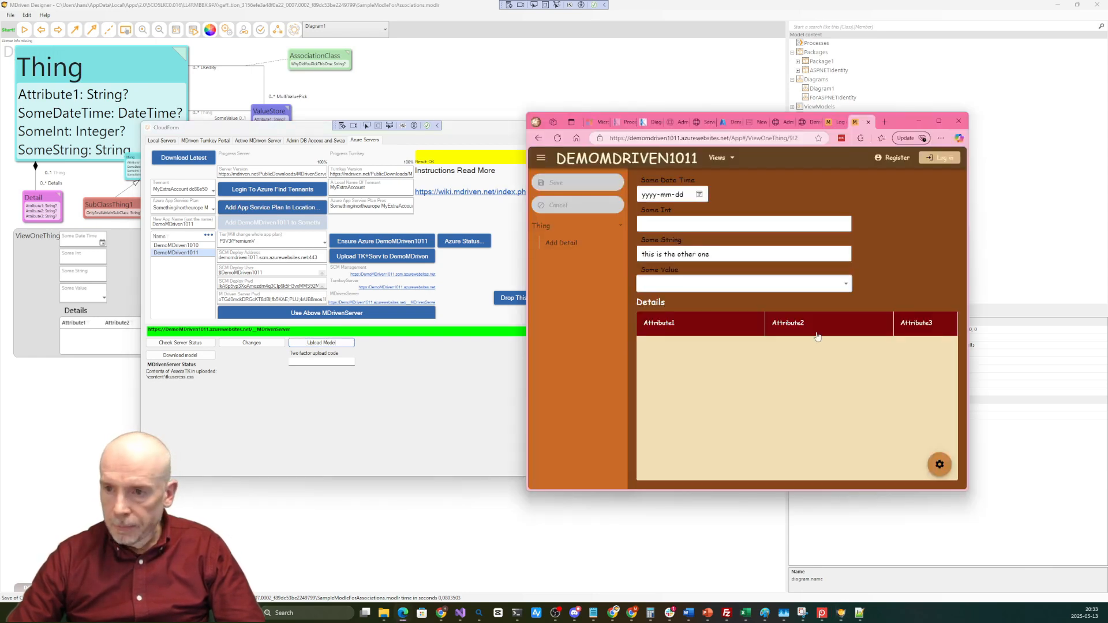